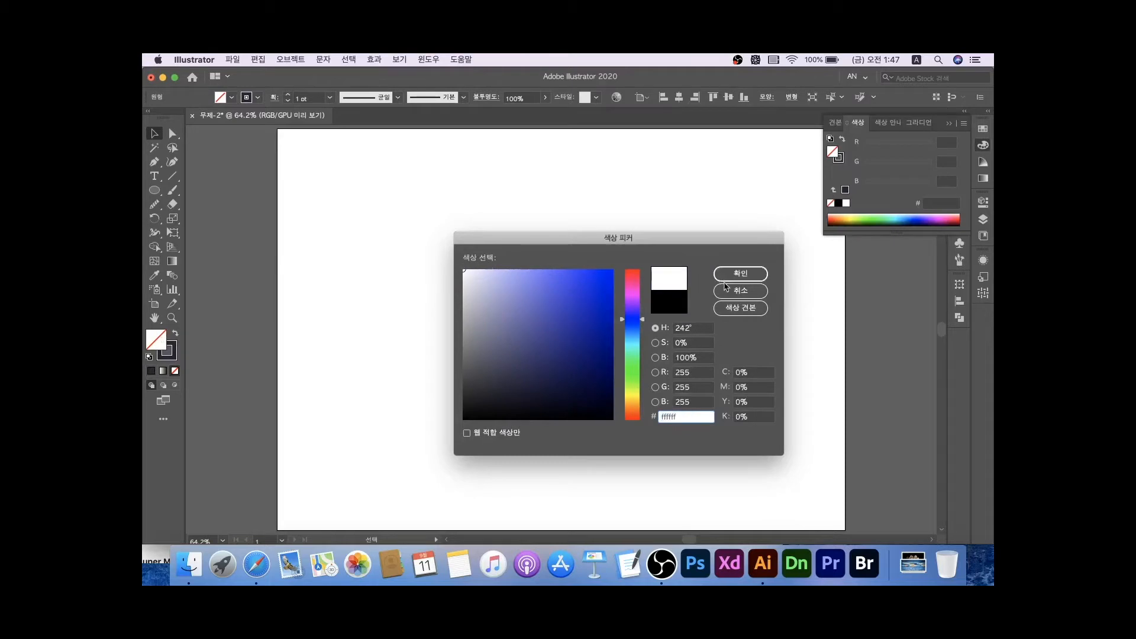
Confirm the white fill (ffffff) for the circle and set its stroke weight to 4 pt
{"action": "key", "text": "super+1"}
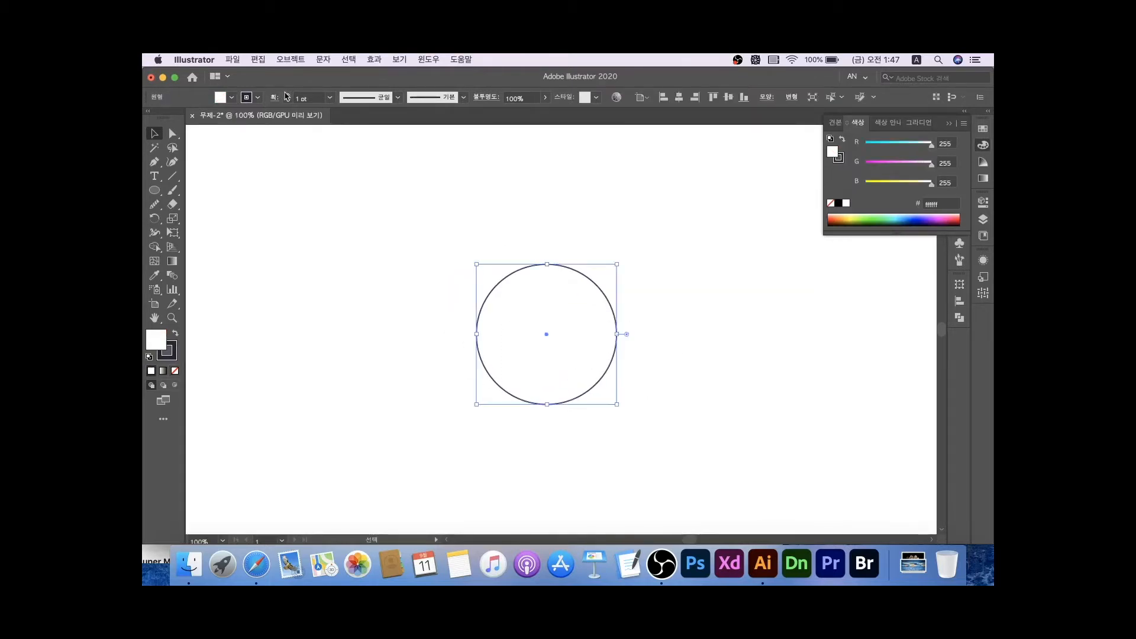
{"action": "left_click", "coordinate": [286, 93]}
{"action": "left_click", "coordinate": [286, 93]}
{"action": "left_click", "coordinate": [286, 94]}
{"action": "left_click", "coordinate": [454, 325]}
{"action": "mouse_move", "coordinate": [487, 351]}
{"action": "left_mouse_down"}
{"action": "mouse_move", "coordinate": [482, 333]}
{"action": "mouse_move", "coordinate": [495, 326]}
{"action": "left_mouse_up"}
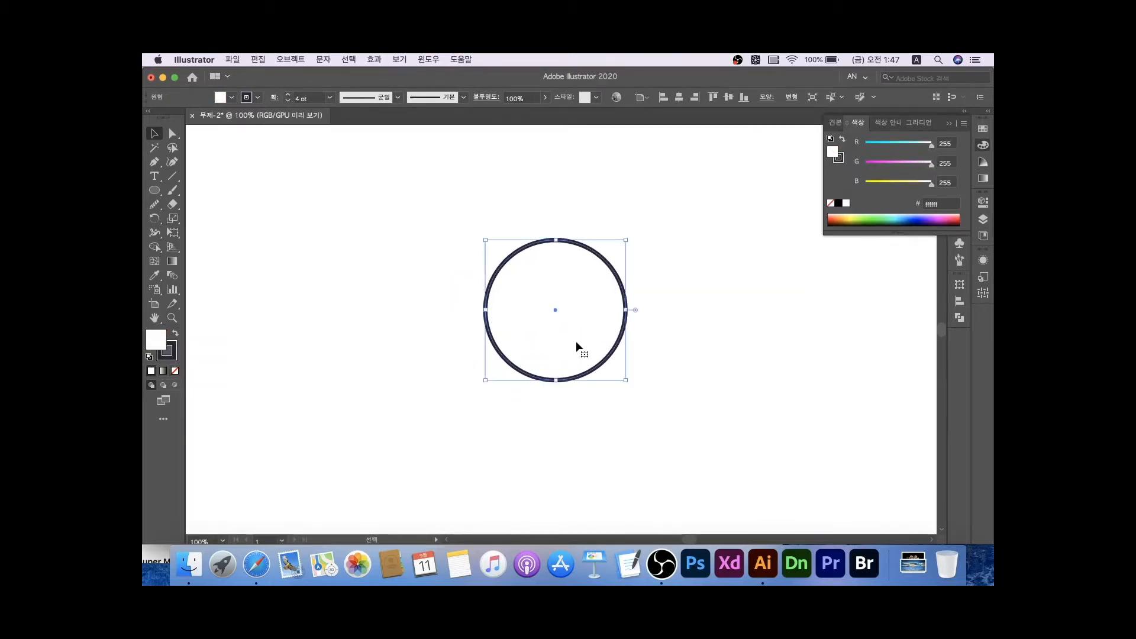
Reshape the circle into a rounded dome by flattening its underside and raising its top anchor point
{"action": "left_click_drag", "start_coordinate": [559, 383], "coordinate": [552, 344]}
{"action": "key", "text": "a"}
{"action": "left_click", "coordinate": [555, 366]}
{"action": "left_click", "coordinate": [556, 240]}
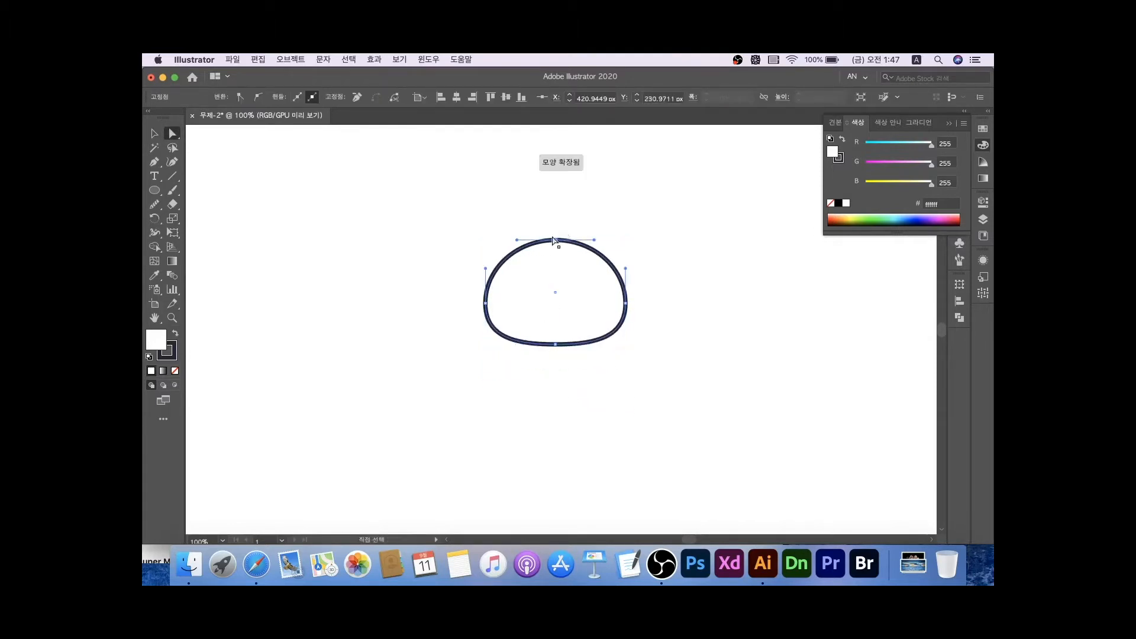
{"action": "left_click_drag", "start_coordinate": [555, 240], "coordinate": [555, 219]}
{"action": "left_click", "coordinate": [651, 273]}
{"action": "left_click_drag", "start_coordinate": [649, 277], "coordinate": [631, 270]}
Place two side-by-side ellipses over the dome's lower left and right sides and group them in outline view
{"action": "scroll", "coordinate": [573, 286], "scroll_direction": "up", "scroll_amount": 1}
{"action": "left_click_drag", "start_coordinate": [414, 245], "coordinate": [552, 361]}
{"action": "key", "text": "v"}
{"action": "left_click_drag", "start_coordinate": [483, 290], "coordinate": [401, 330]}
{"action": "left_click", "coordinate": [575, 383]}
{"action": "key", "text": "super+y"}
{"action": "left_click", "coordinate": [568, 320], "text": "shift"}
{"action": "key", "text": "super+g"}
Center the grouped ellipses horizontally with the dome shape
{"action": "left_click", "coordinate": [555, 187], "text": "shift"}
{"action": "left_click", "coordinate": [576, 202]}
{"action": "left_click", "coordinate": [679, 98]}
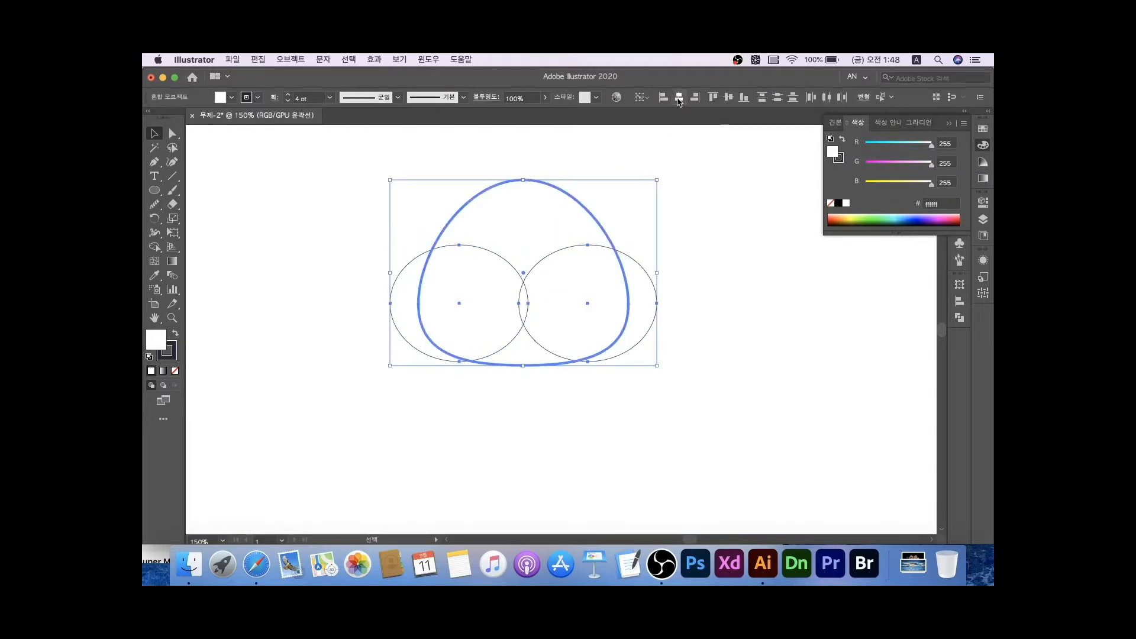
{"action": "left_click", "coordinate": [678, 222]}
Move the left and right ellipses slightly inward so they overlap at the center of the dome
{"action": "double_click", "coordinate": [654, 276]}
{"action": "left_click_drag", "start_coordinate": [654, 276], "coordinate": [649, 278]}
{"action": "left_click", "coordinate": [490, 245]}
{"action": "key", "text": "Right"}
{"action": "key", "text": "Right"}
{"action": "key", "text": "Right"}
{"action": "key", "text": "Right"}
{"action": "key", "text": "Right"}
{"action": "double_click", "coordinate": [397, 266]}
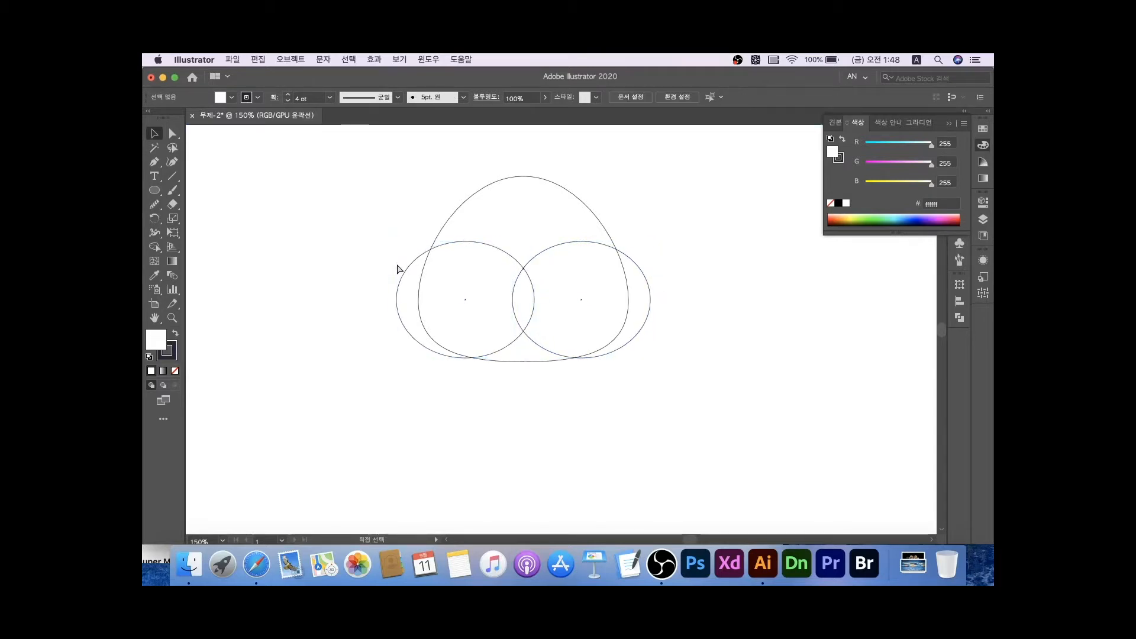
Return to preview mode and unite the dome and both ellipses into one shape with Pathfinder
{"action": "key", "text": "super+y"}
{"action": "key", "text": "super+1"}
{"action": "key", "text": "super+a"}
{"action": "left_click", "coordinate": [959, 318]}
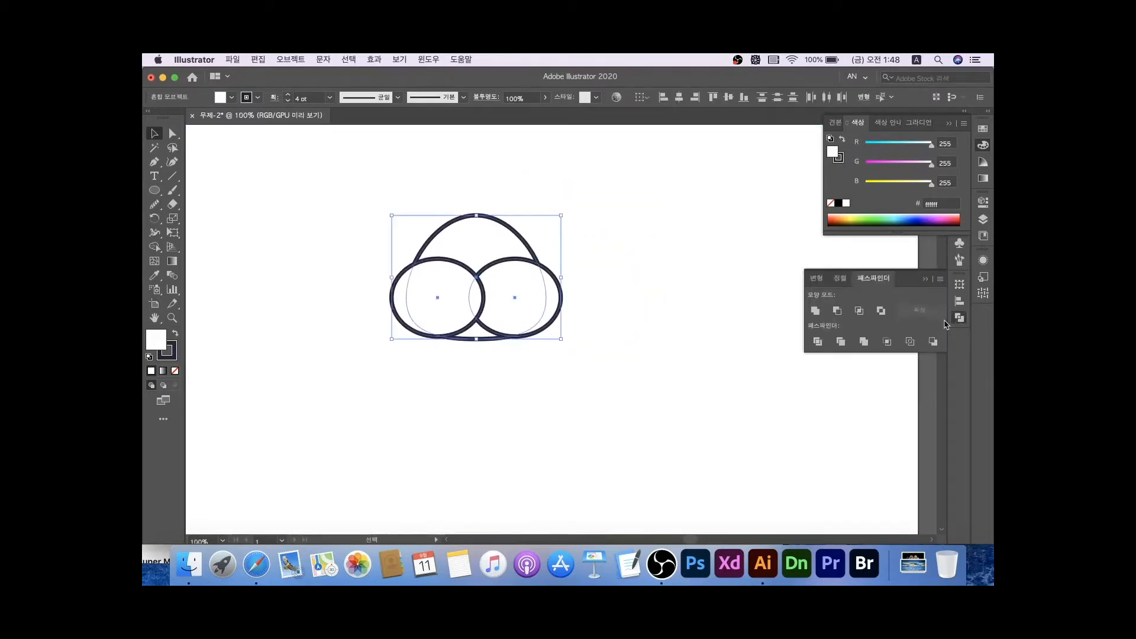
{"action": "left_click", "coordinate": [815, 311]}
Fill the united head shape with a medium brown swatch
{"action": "key", "text": "super+equal"}
{"action": "key", "text": "super+equal"}
{"action": "key", "text": "super+minus"}
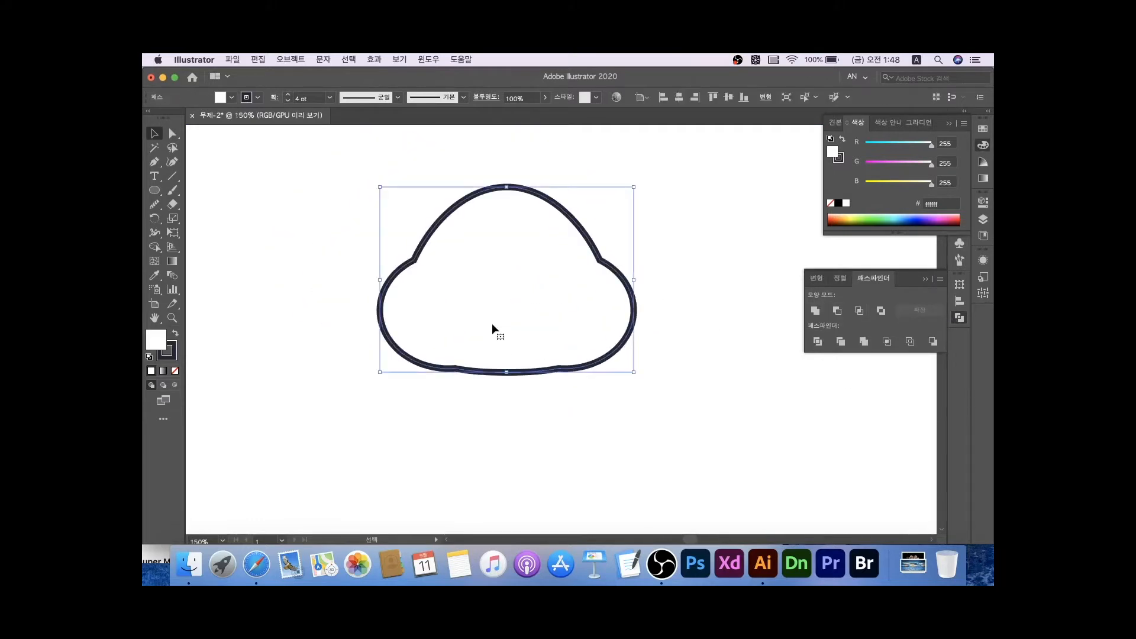
{"action": "key", "text": "super+minus"}
{"action": "left_click", "coordinate": [981, 130]}
{"action": "left_click", "coordinate": [880, 176]}
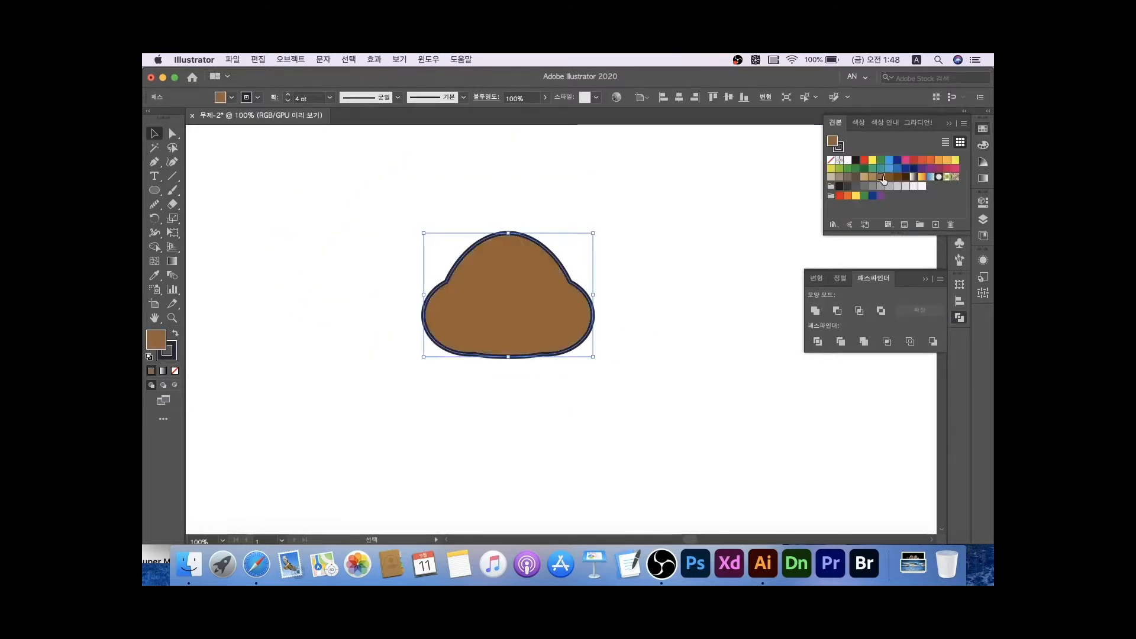
{"action": "key", "text": "super+shift+a"}
Stretch the brown head shape slightly taller and make it a little narrower
{"action": "key", "text": "super+equal"}
{"action": "left_click", "coordinate": [538, 318]}
{"action": "left_click_drag", "start_coordinate": [515, 193], "coordinate": [516, 177]}
{"action": "left_click", "coordinate": [638, 244]}
{"action": "left_click", "coordinate": [403, 290]}
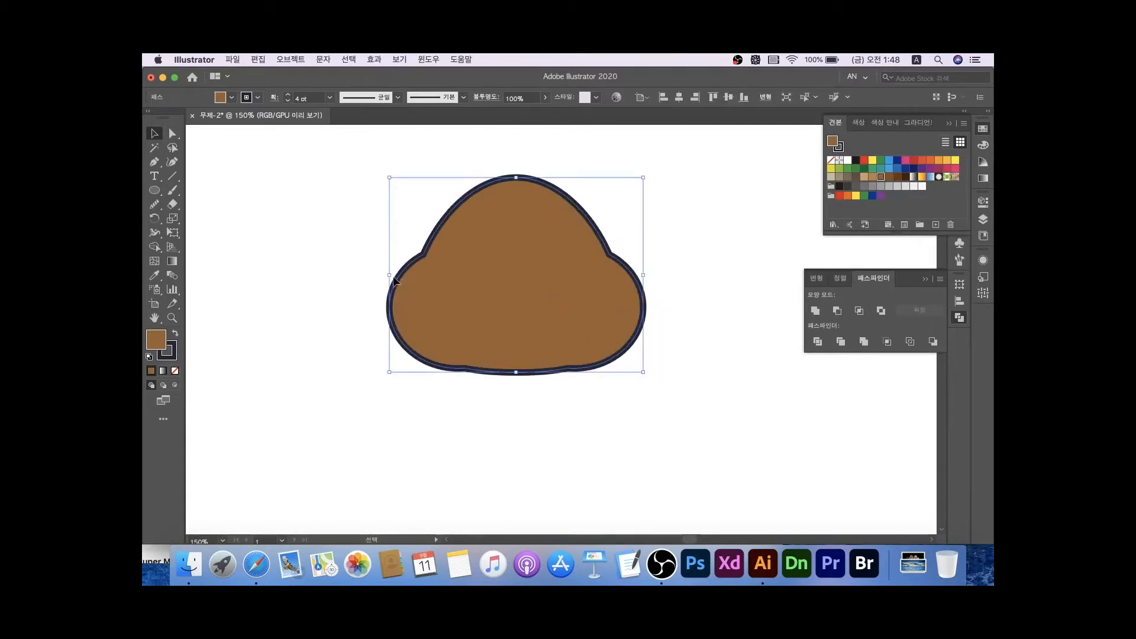
{"action": "left_click_drag", "start_coordinate": [391, 276], "coordinate": [402, 276]}
{"action": "left_click", "coordinate": [347, 317]}
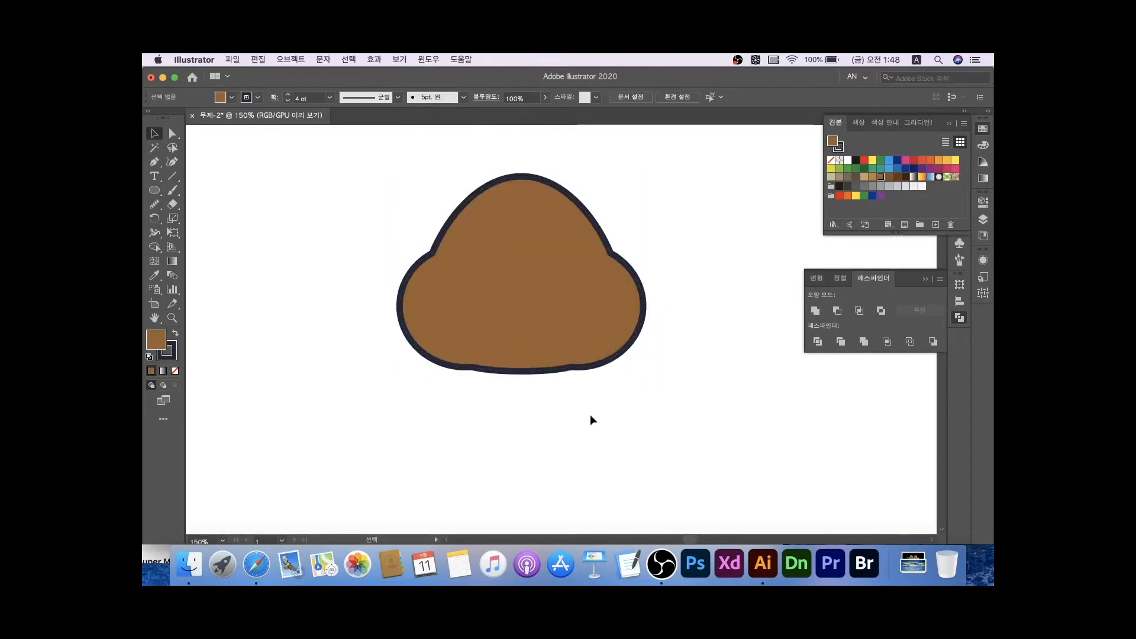
In outline view, delete the extra anchor points on both sides of the head's bottom edge
{"action": "key", "text": "super+y"}
{"action": "left_click_drag", "start_coordinate": [609, 437], "coordinate": [230, 228]}
{"action": "left_click_drag", "start_coordinate": [154, 163], "coordinate": [237, 190]}
{"action": "scroll", "coordinate": [532, 385], "scroll_direction": "up", "scroll_amount": 1}
{"action": "left_click", "coordinate": [455, 361]}
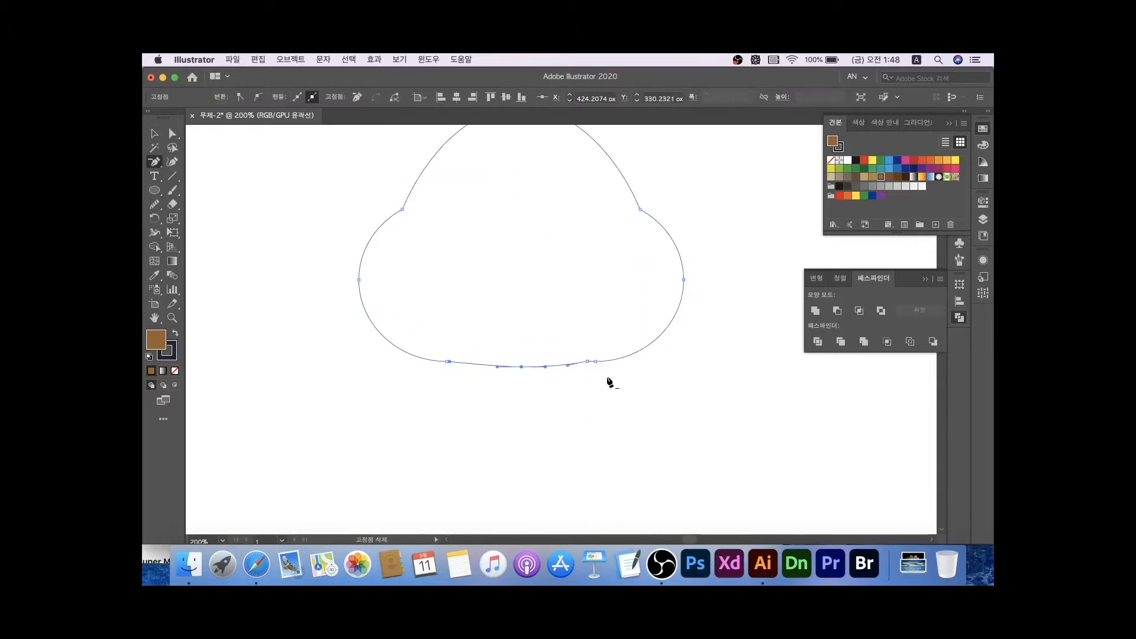
{"action": "left_click", "coordinate": [587, 362]}
{"action": "key", "text": "v"}
{"action": "left_click", "coordinate": [545, 403]}
Return to preview mode and reshape the center of the head's bottom edge into a shallow inward curve
{"action": "scroll", "coordinate": [545, 404], "scroll_direction": "down", "scroll_amount": 1}
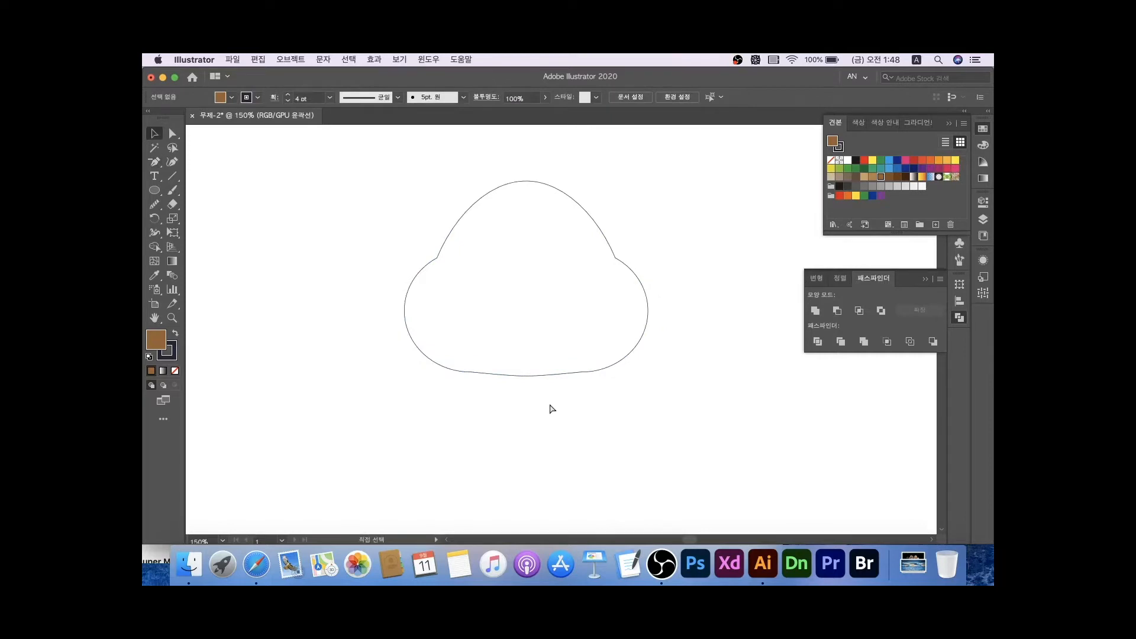
{"action": "key", "text": "ctrl+y"}
{"action": "key", "text": "a"}
{"action": "left_click", "coordinate": [529, 377]}
{"action": "left_click_drag", "start_coordinate": [529, 376], "coordinate": [544, 409]}
{"action": "left_click", "coordinate": [530, 403]}
Round the two notched corners on the sides of the head to the largest possible radius
{"action": "left_click", "coordinate": [524, 328]}
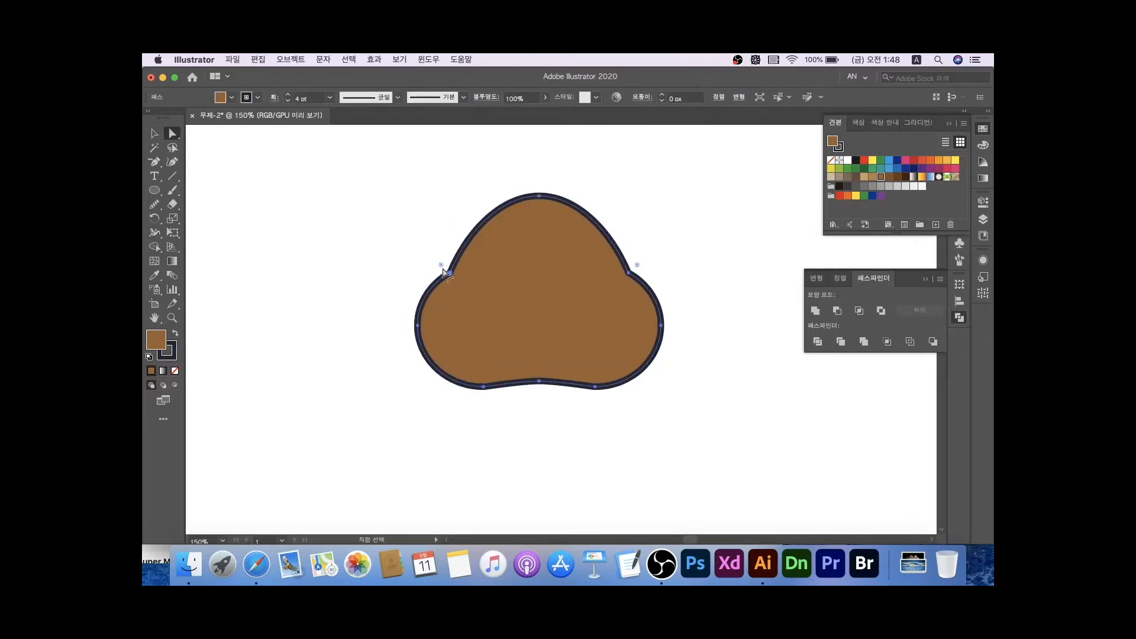
{"action": "left_click_drag", "start_coordinate": [637, 266], "coordinate": [809, 126]}
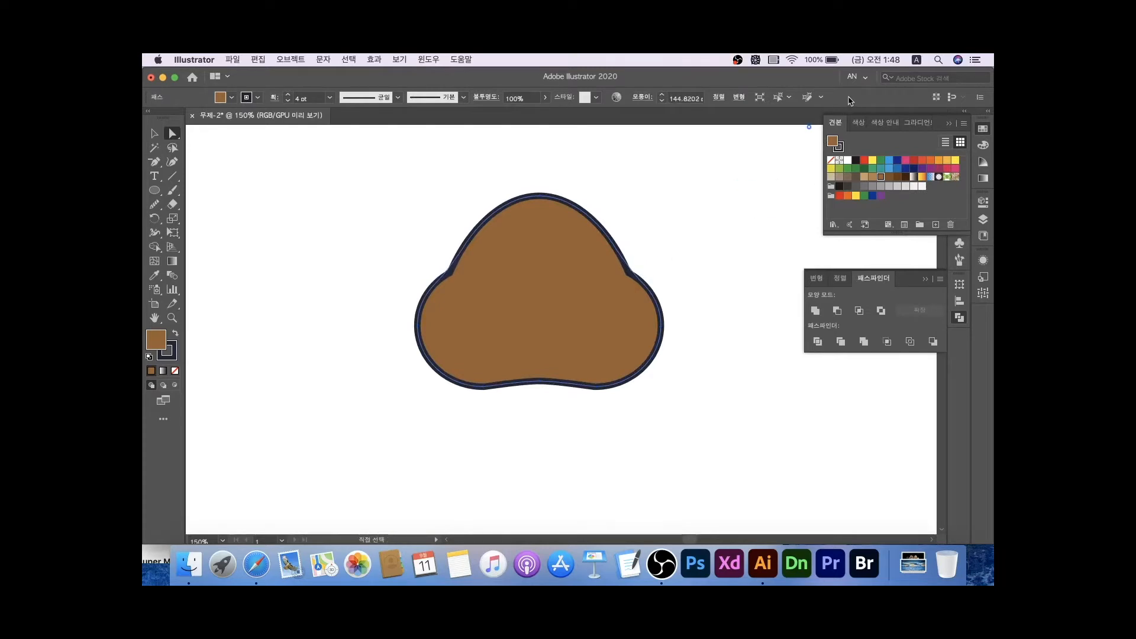
{"action": "left_click", "coordinate": [754, 270]}
Smooth the sides and bottom edge of the head's outline with the Smooth tool
{"action": "left_click_drag", "start_coordinate": [539, 333], "coordinate": [553, 336]}
{"action": "left_click", "coordinate": [562, 340]}
{"action": "left_click", "coordinate": [155, 204]}
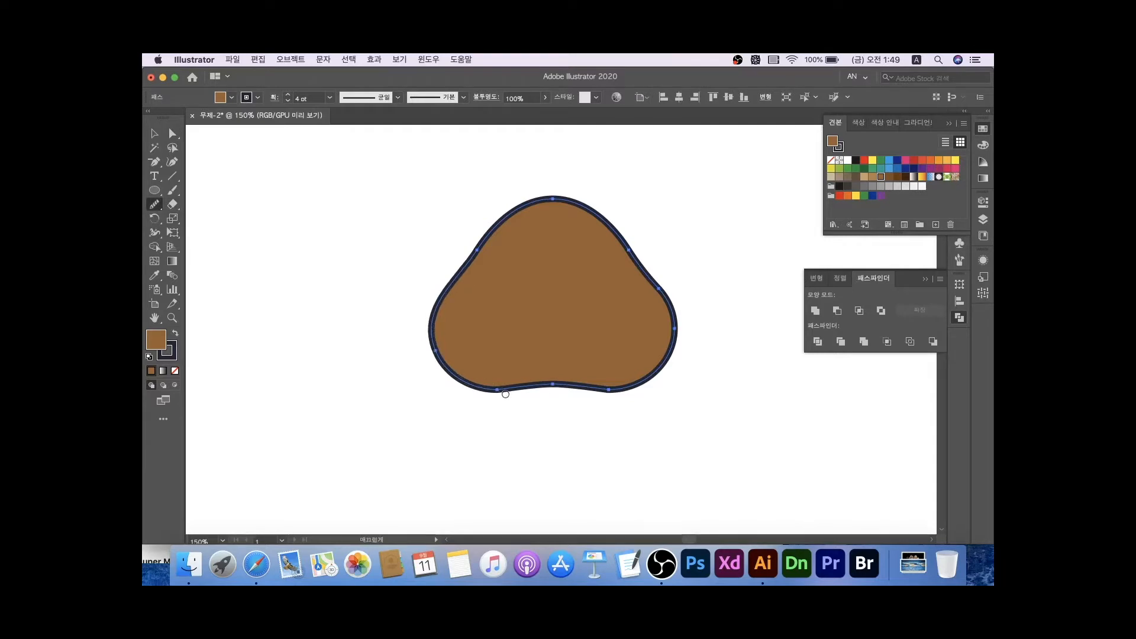
{"action": "left_click_drag", "start_coordinate": [499, 390], "coordinate": [545, 395]}
{"action": "key", "text": "v"}
{"action": "left_click", "coordinate": [549, 420]}
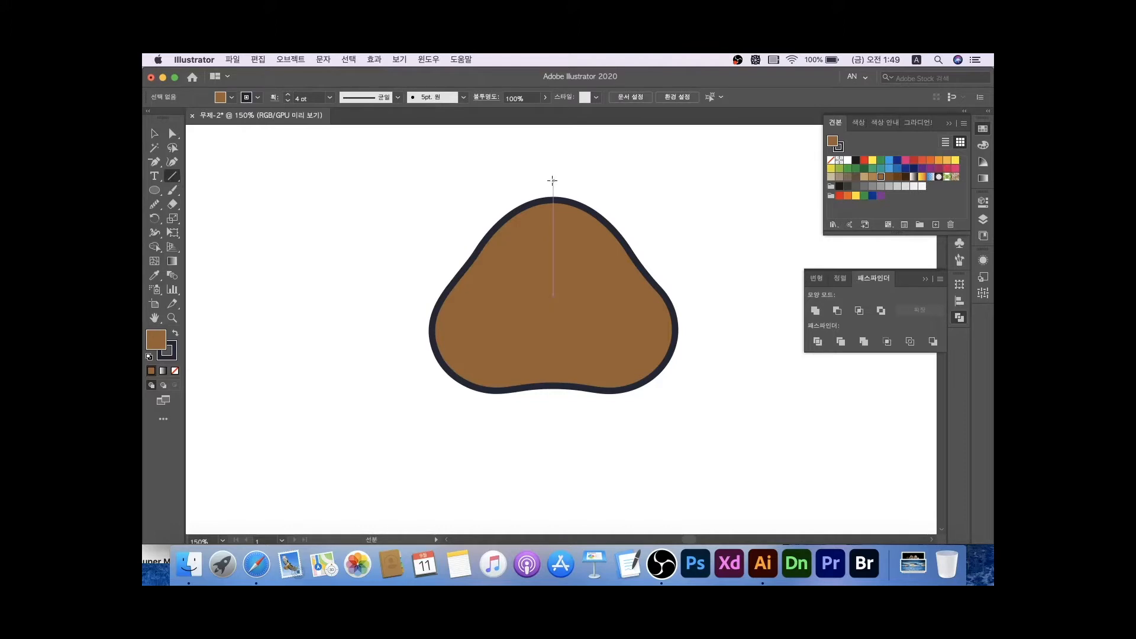
Divide the head along a vertical center line, ungroup the pieces and delete the right half
{"action": "left_click_drag", "start_coordinate": [555, 369], "coordinate": [553, 418]}
{"action": "key", "text": "v"}
{"action": "key", "text": "super+a"}
{"action": "left_click", "coordinate": [817, 342]}
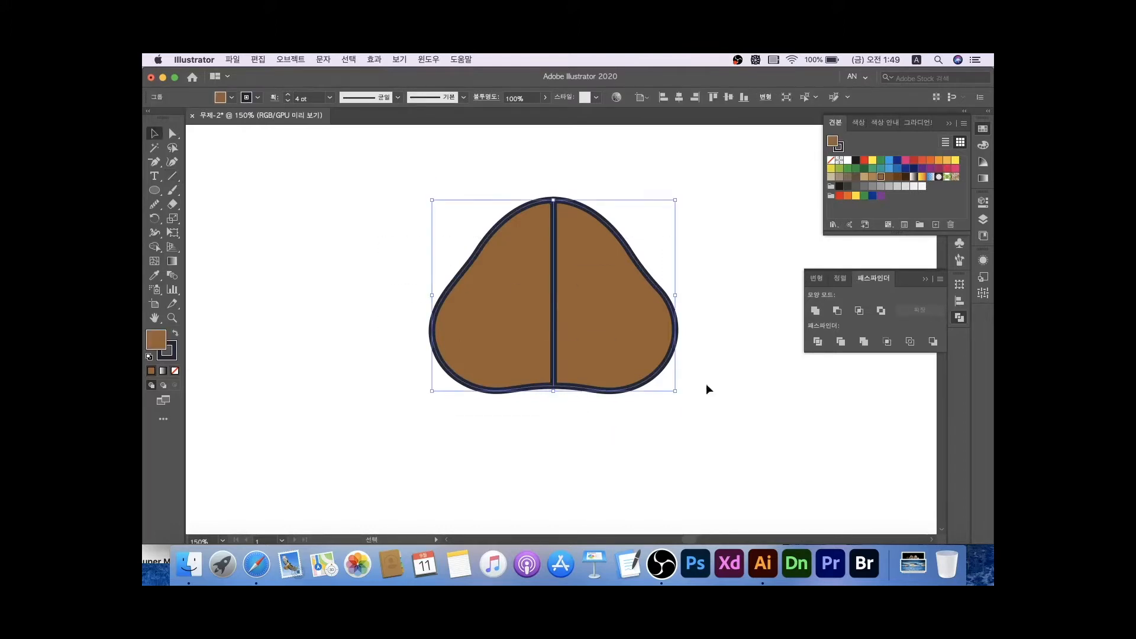
{"action": "key", "text": "super+shift+g"}
{"action": "left_click", "coordinate": [650, 440]}
{"action": "left_click", "coordinate": [625, 367]}
{"action": "key", "text": "Delete"}
Duplicate the left half to the right and reflect the copy across the vertical axis
{"action": "left_click_drag", "start_coordinate": [508, 339], "coordinate": [676, 339]}
{"action": "right_click", "coordinate": [677, 340]}
{"action": "mouse_move", "coordinate": [709, 476]}
{"action": "left_click", "coordinate": [804, 475]}
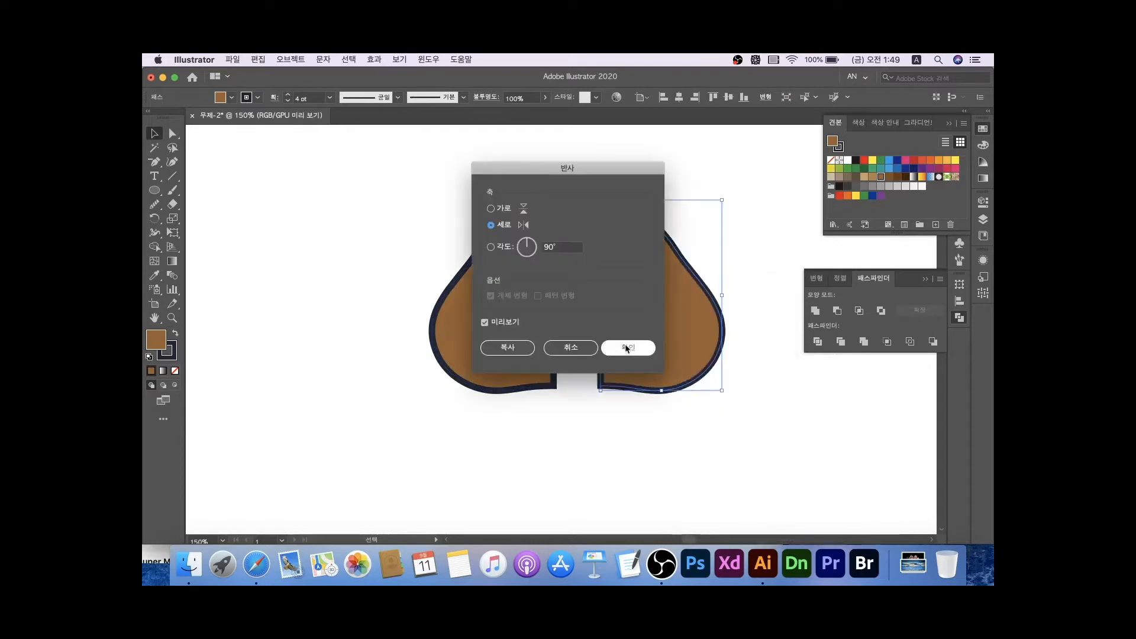
{"action": "left_click", "coordinate": [628, 346]}
Move the mirrored half against the left half and unite both into one symmetrical head
{"action": "left_click_drag", "start_coordinate": [639, 352], "coordinate": [595, 348]}
{"action": "key", "text": "super+a"}
{"action": "left_click", "coordinate": [815, 310]}
{"action": "left_click", "coordinate": [702, 419]}
Stretch the head slightly taller from its bottom edge
{"action": "left_click", "coordinate": [677, 400], "text": "alt+super"}
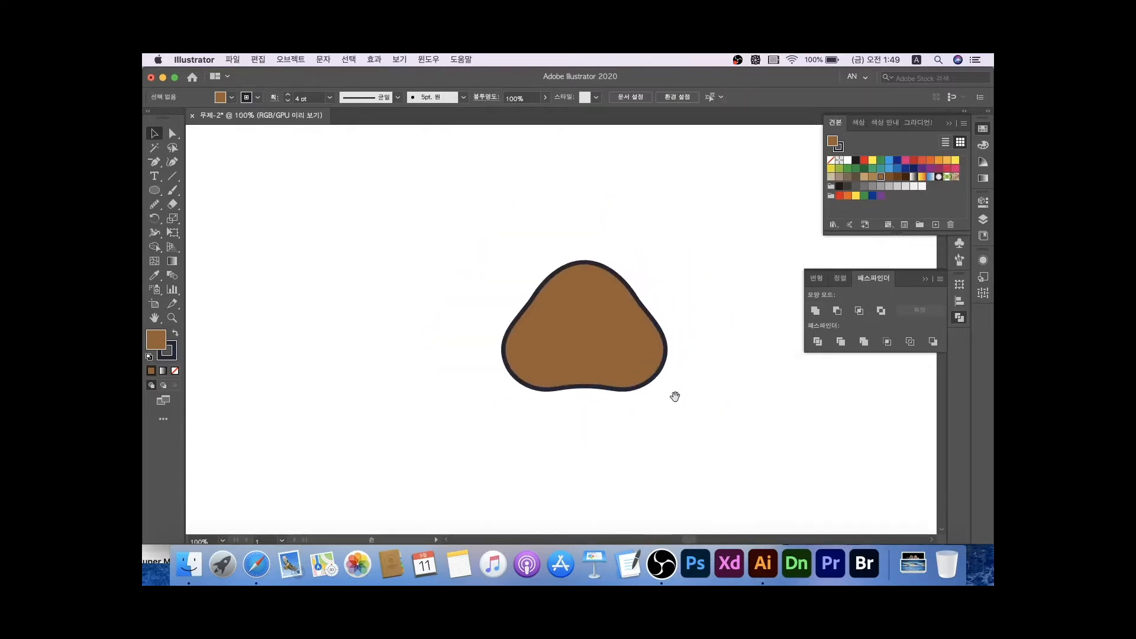
{"action": "left_click", "coordinate": [628, 377]}
{"action": "left_click_drag", "start_coordinate": [585, 389], "coordinate": [585, 392]}
{"action": "left_click", "coordinate": [587, 414], "text": "super"}
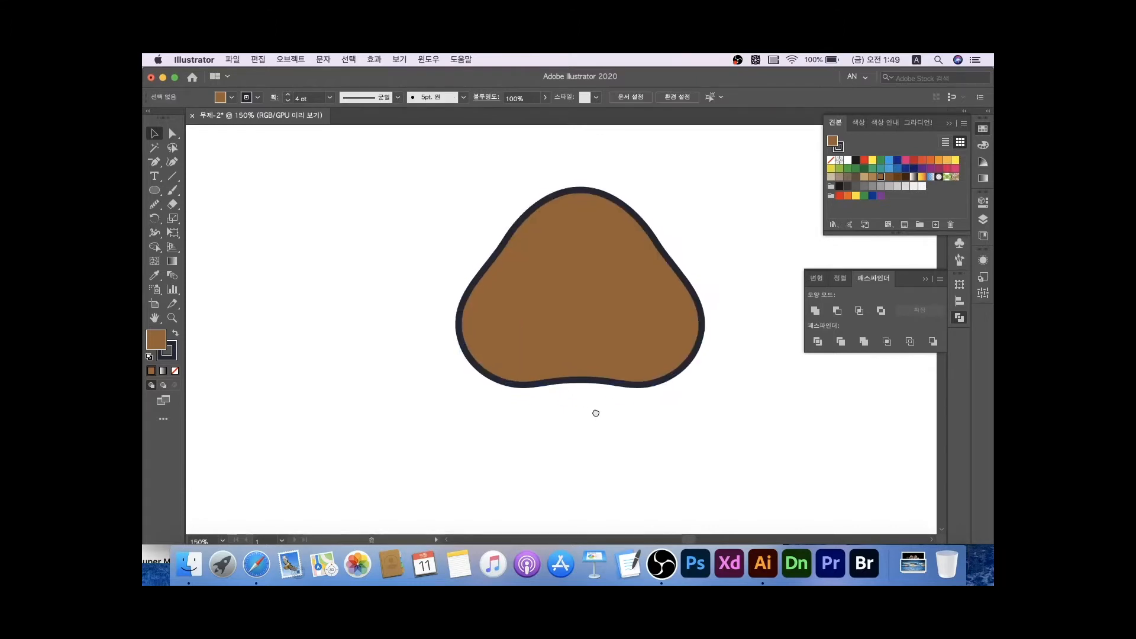
Change the head's fill to the more saturated brown a05c28
{"action": "double_click", "coordinate": [156, 340]}
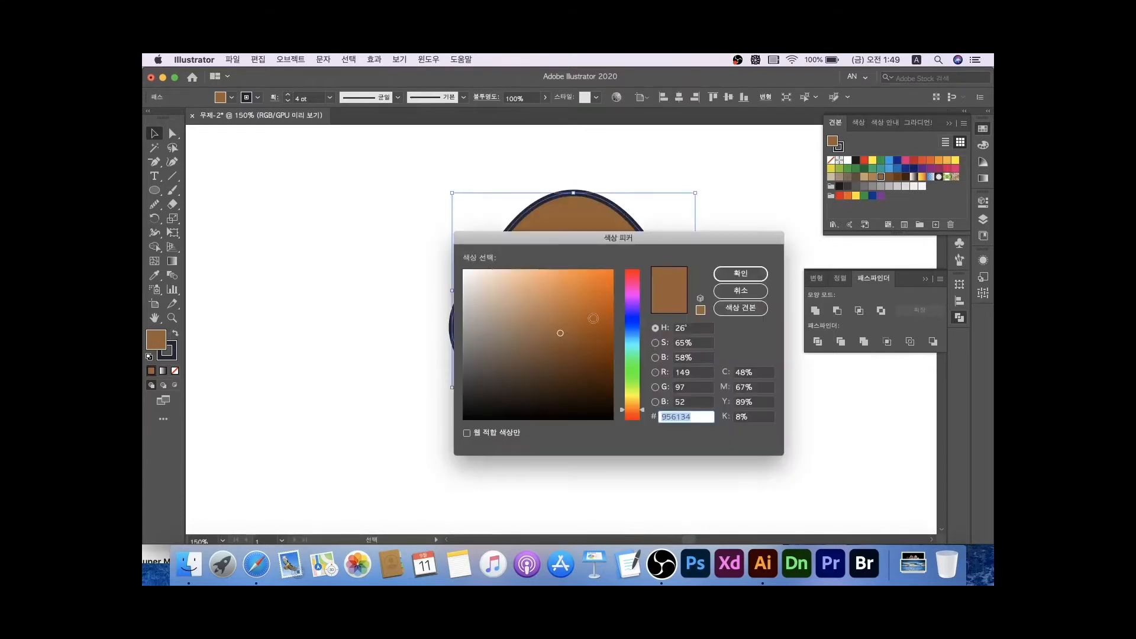
{"action": "left_click", "coordinate": [575, 325]}
{"action": "left_click", "coordinate": [729, 274]}
{"action": "left_click", "coordinate": [714, 345]}
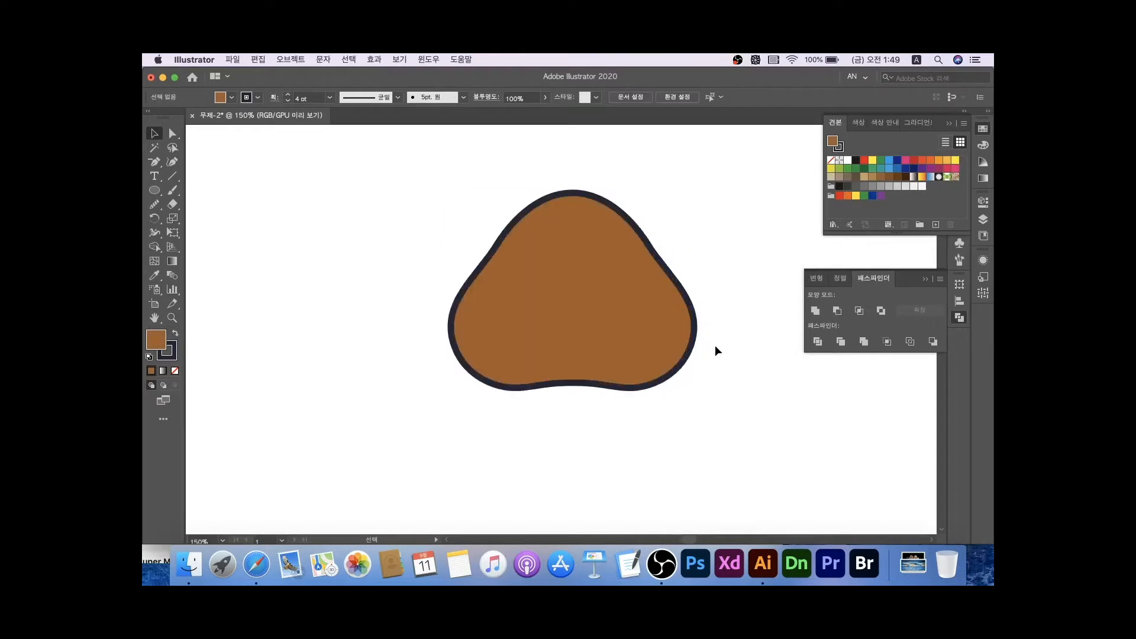
Draw an upright ellipse about 31 px wide for an eye and place it on the head's upper left
{"action": "left_click_drag", "start_coordinate": [717, 347], "coordinate": [673, 335]}
{"action": "left_click_drag", "start_coordinate": [506, 302], "coordinate": [538, 317]}
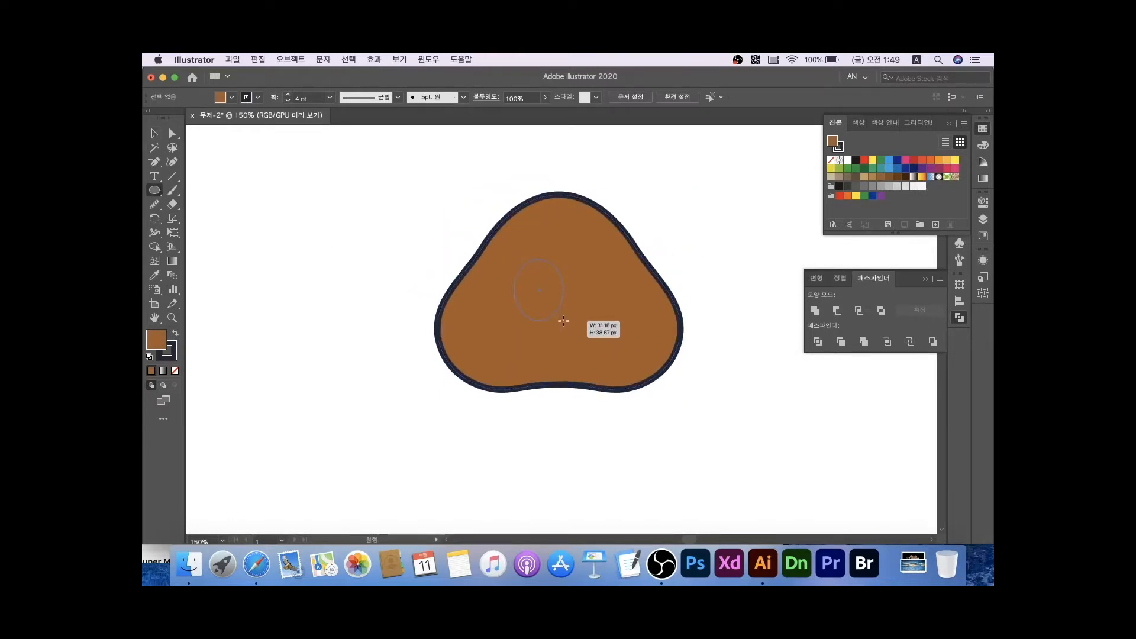
{"action": "key", "text": "v"}
{"action": "left_click_drag", "start_coordinate": [564, 326], "coordinate": [515, 288]}
{"action": "left_click", "coordinate": [345, 259]}
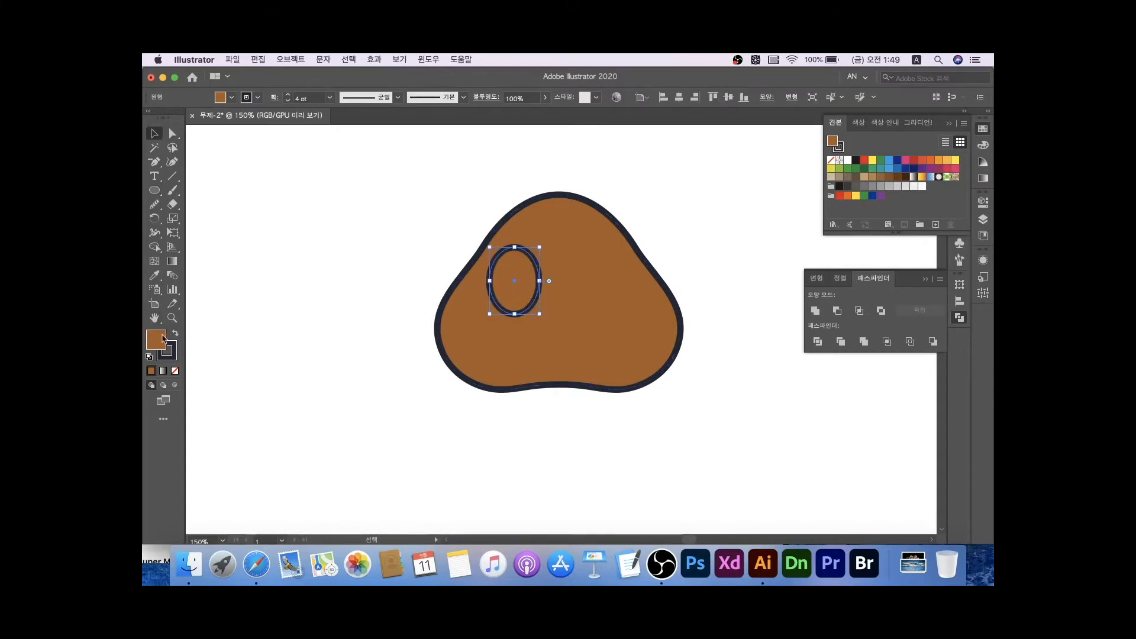
Fill the eye ellipse with white and reduce its stroke weight to 3 pt
{"action": "double_click", "coordinate": [163, 339]}
{"action": "left_click", "coordinate": [465, 267]}
{"action": "left_click", "coordinate": [740, 274]}
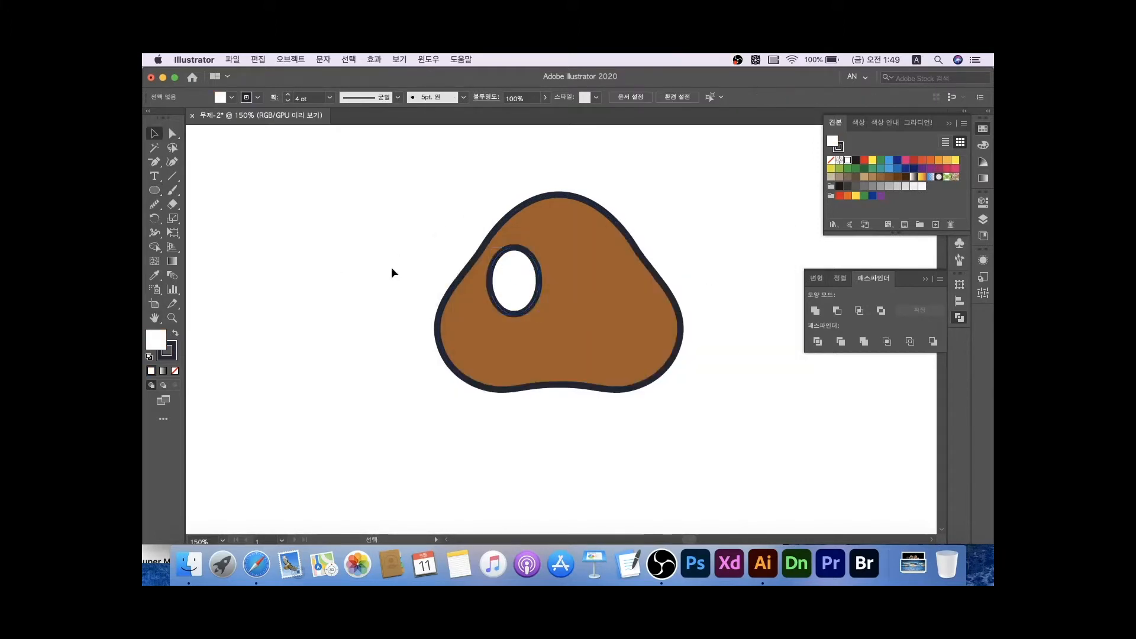
{"action": "scroll", "coordinate": [516, 279], "scroll_direction": "up", "scroll_amount": 2}
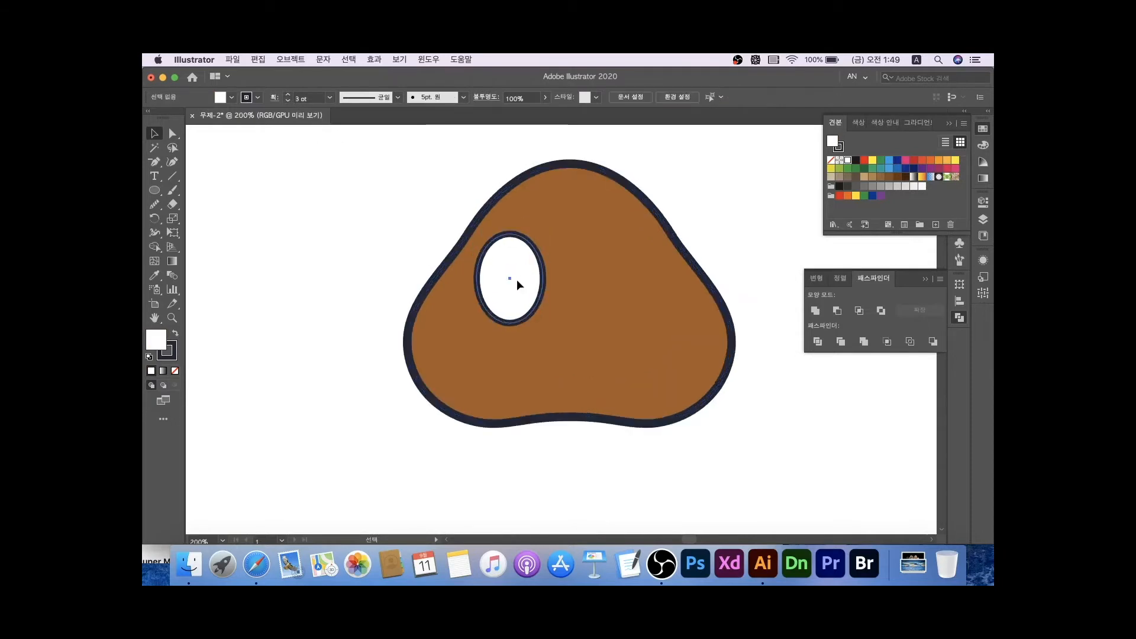
Duplicate the eye ellipse as a pupil with fill 242535 and no stroke, shrunk against the eye's right edge
{"action": "left_click_drag", "start_coordinate": [527, 274], "coordinate": [601, 284]}
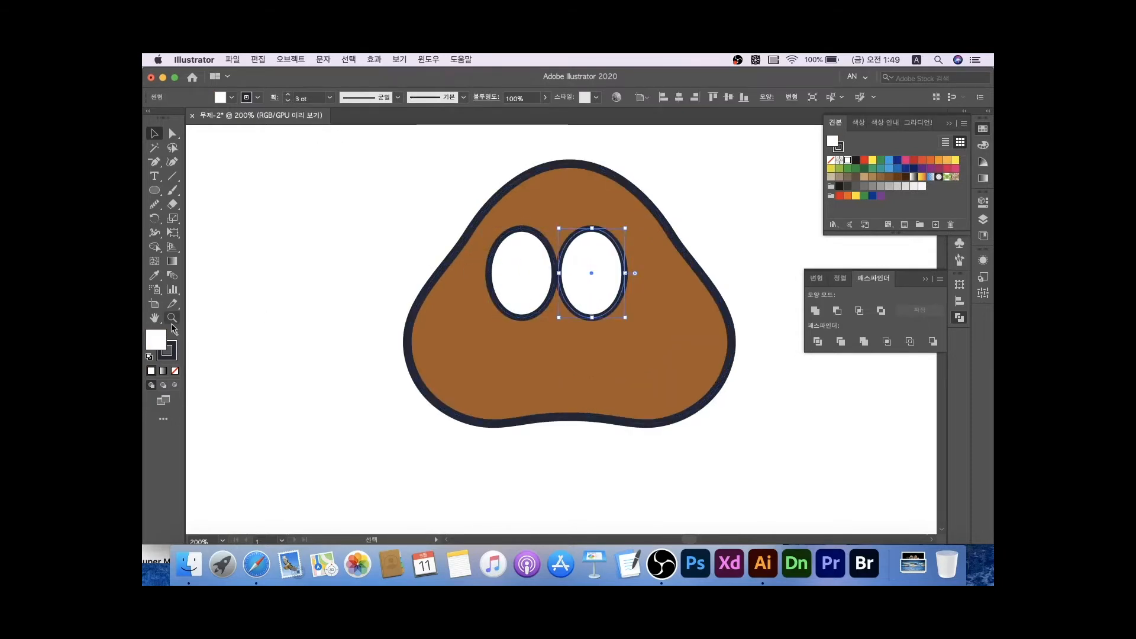
{"action": "left_click", "coordinate": [175, 335]}
{"action": "left_click", "coordinate": [174, 371]}
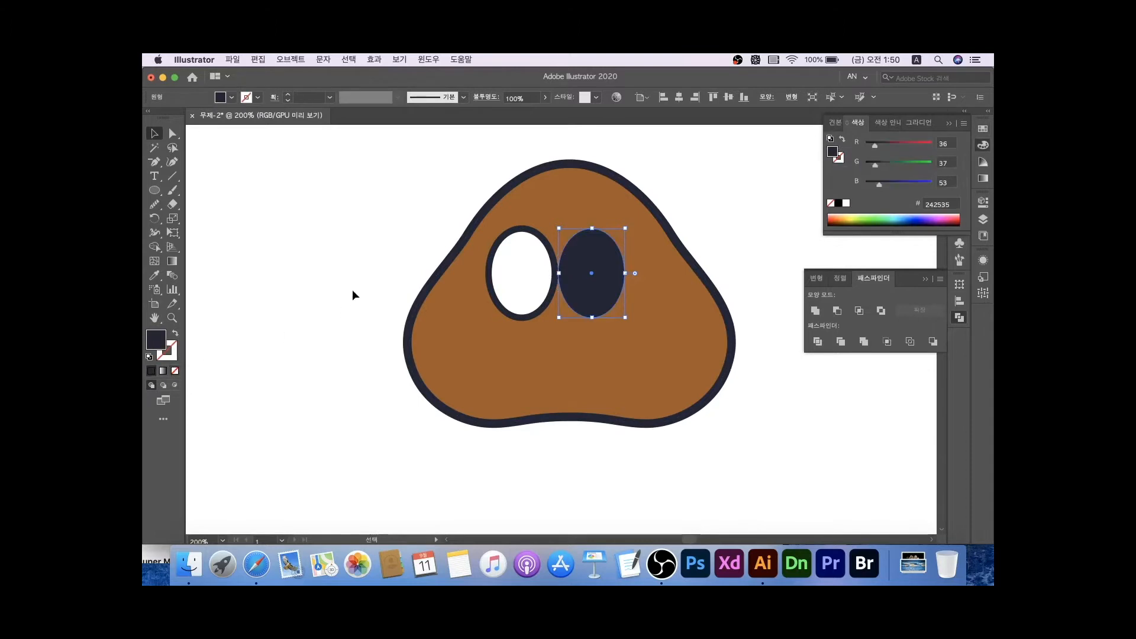
{"action": "mouse_move", "coordinate": [619, 255]}
{"action": "left_mouse_down"}
{"action": "mouse_move", "coordinate": [565, 246]}
{"action": "mouse_move", "coordinate": [543, 272]}
{"action": "mouse_move", "coordinate": [502, 268]}
{"action": "left_mouse_up"}
{"action": "key", "text": "super+shift+a"}
{"action": "left_click", "coordinate": [420, 258]}
Duplicate the pupil to the left inside the eye and fill the copy with white (ffffff)
{"action": "scroll", "coordinate": [559, 299], "scroll_direction": "up", "scroll_amount": 1}
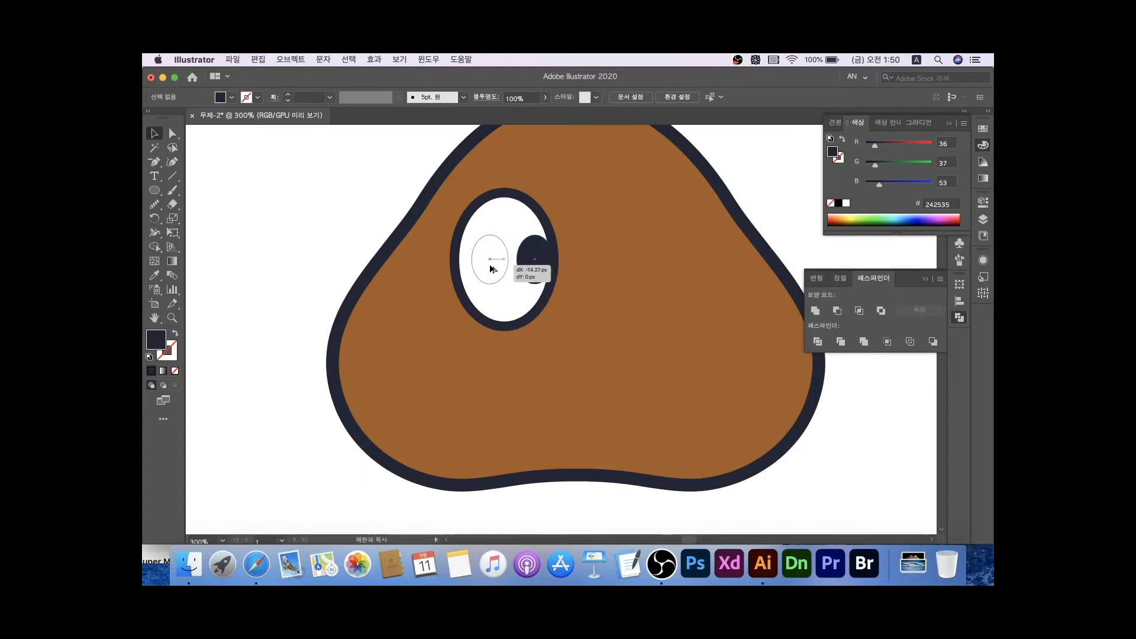
{"action": "scroll", "coordinate": [502, 268], "scroll_direction": "down", "scroll_amount": 1}
{"action": "double_click", "coordinate": [155, 343]}
{"action": "type", "text": "ffffff"}
{"action": "key", "text": "Return"}
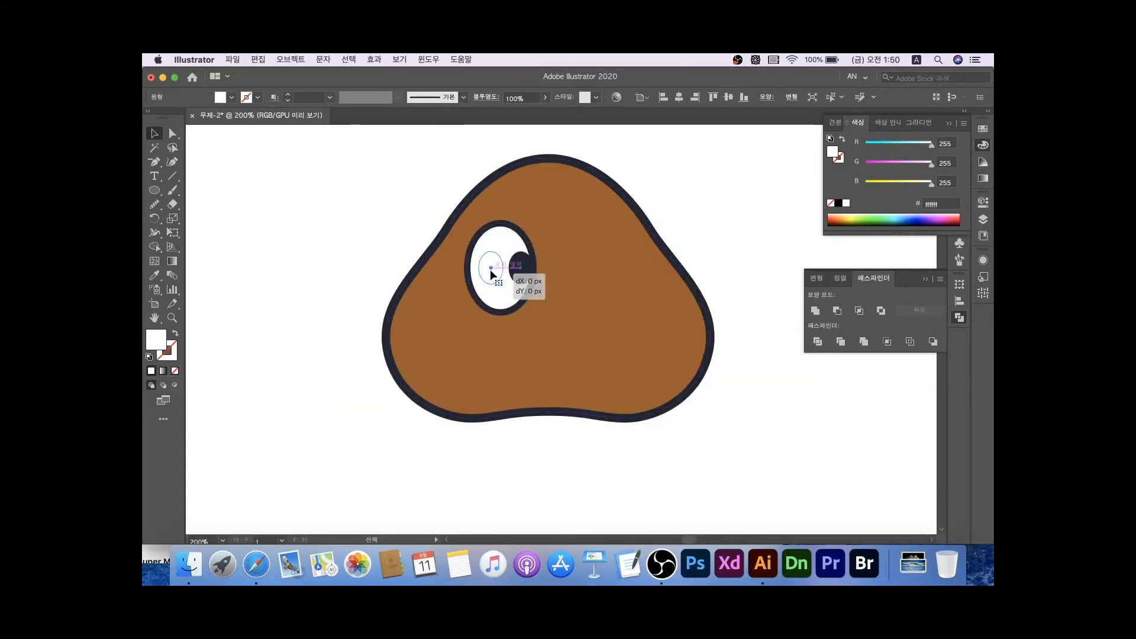
Shrink the white ellipse into a small highlight and place it on the pupil
{"action": "mouse_move", "coordinate": [520, 251]}
{"action": "left_mouse_down"}
{"action": "mouse_move", "coordinate": [511, 284]}
{"action": "mouse_move", "coordinate": [510, 251]}
{"action": "left_mouse_up"}
{"action": "left_click", "coordinate": [339, 223]}
{"action": "key", "text": "super+equal"}
{"action": "key", "text": "super+equal"}
{"action": "key", "text": "super+equal"}
{"action": "scroll", "coordinate": [513, 279], "scroll_direction": "down", "scroll_amount": 3}
{"action": "key", "text": "super+shift+a"}
{"action": "scroll", "coordinate": [535, 284], "scroll_direction": "up", "scroll_amount": 1}
{"action": "scroll", "coordinate": [543, 289], "scroll_direction": "down", "scroll_amount": 1}
Select the pupil's white highlight and enlarge it slightly
{"action": "left_click", "coordinate": [569, 330]}
{"action": "key", "text": "super+shift+a"}
{"action": "scroll", "coordinate": [533, 308], "scroll_direction": "up", "scroll_amount": 2}
{"action": "left_click", "coordinate": [510, 255]}
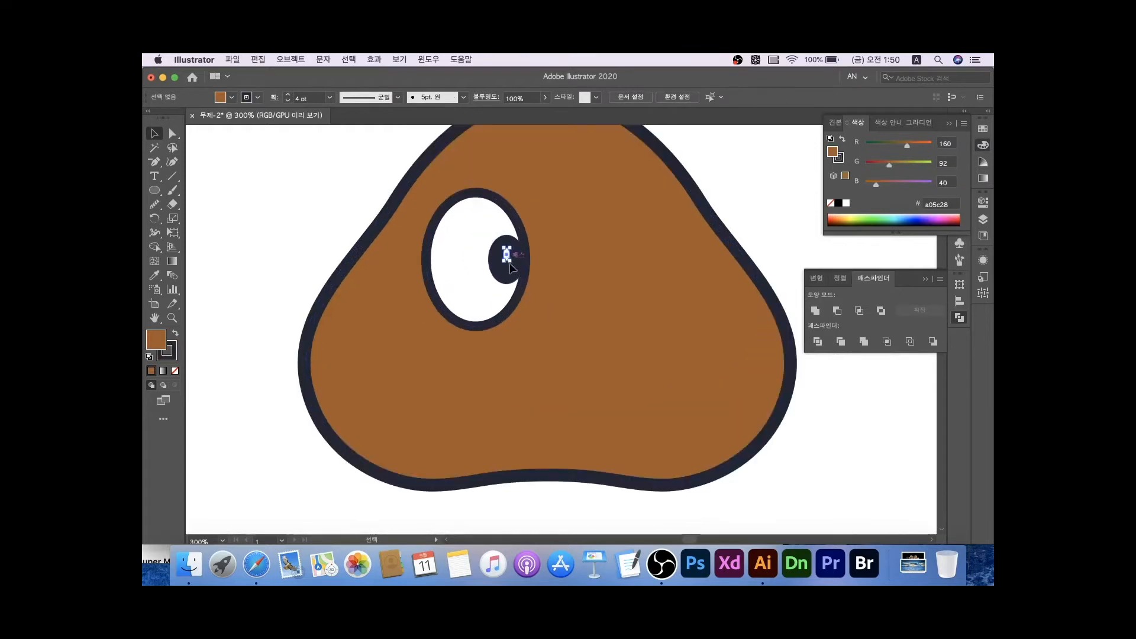
{"action": "scroll", "coordinate": [512, 257], "scroll_direction": "up", "scroll_amount": 3}
{"action": "left_click_drag", "start_coordinate": [515, 261], "coordinate": [519, 265]}
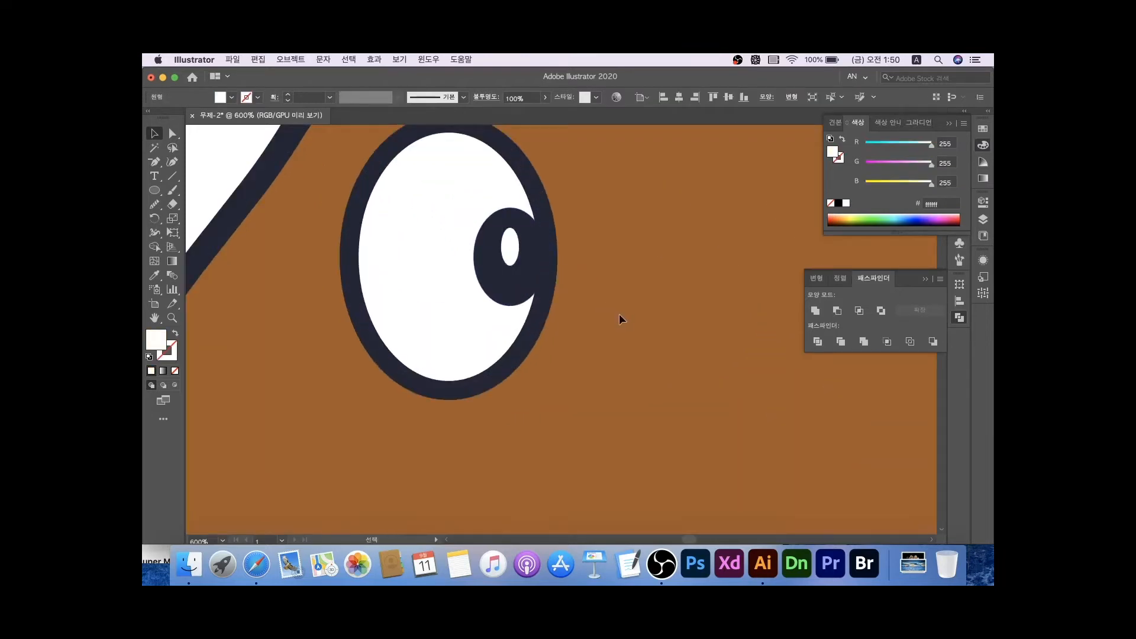
Duplicate the finished left eye to the right side of the head and reflect the copy across the vertical axis
{"action": "scroll", "coordinate": [619, 313], "scroll_direction": "down", "scroll_amount": 2}
{"action": "left_click", "coordinate": [566, 323]}
{"action": "left_click_drag", "start_coordinate": [531, 314], "coordinate": [659, 314]}
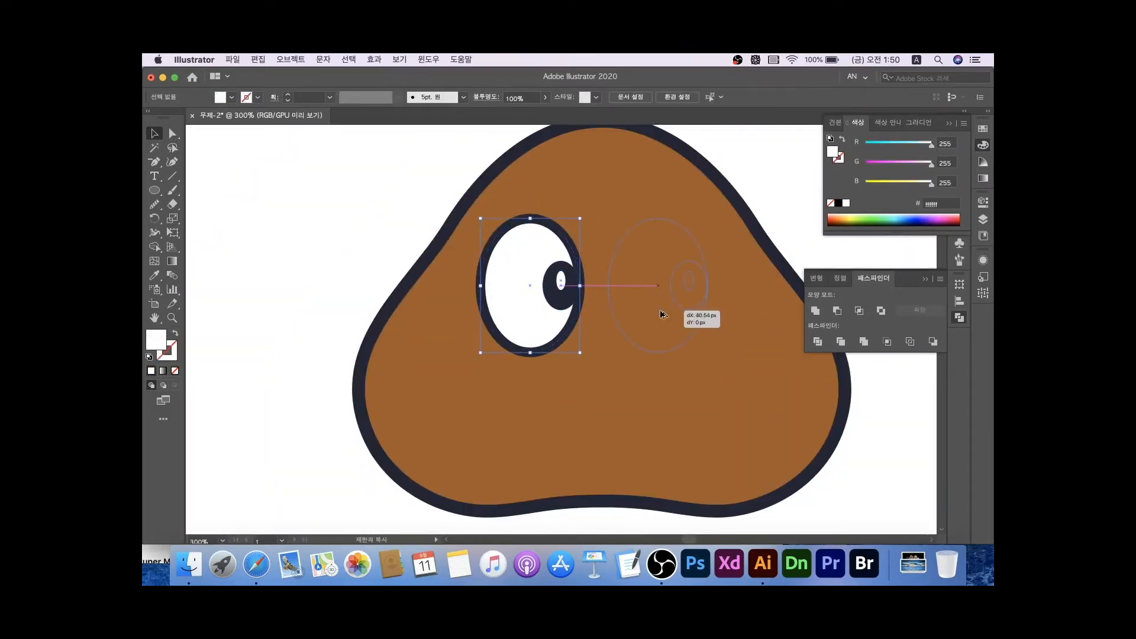
{"action": "right_click", "coordinate": [655, 316]}
{"action": "mouse_move", "coordinate": [700, 467]}
{"action": "left_click", "coordinate": [789, 474]}
{"action": "left_click", "coordinate": [622, 346]}
Select both eyes together and centre the pair horizontally on the head
{"action": "scroll", "coordinate": [615, 399], "scroll_direction": "down", "scroll_amount": 1}
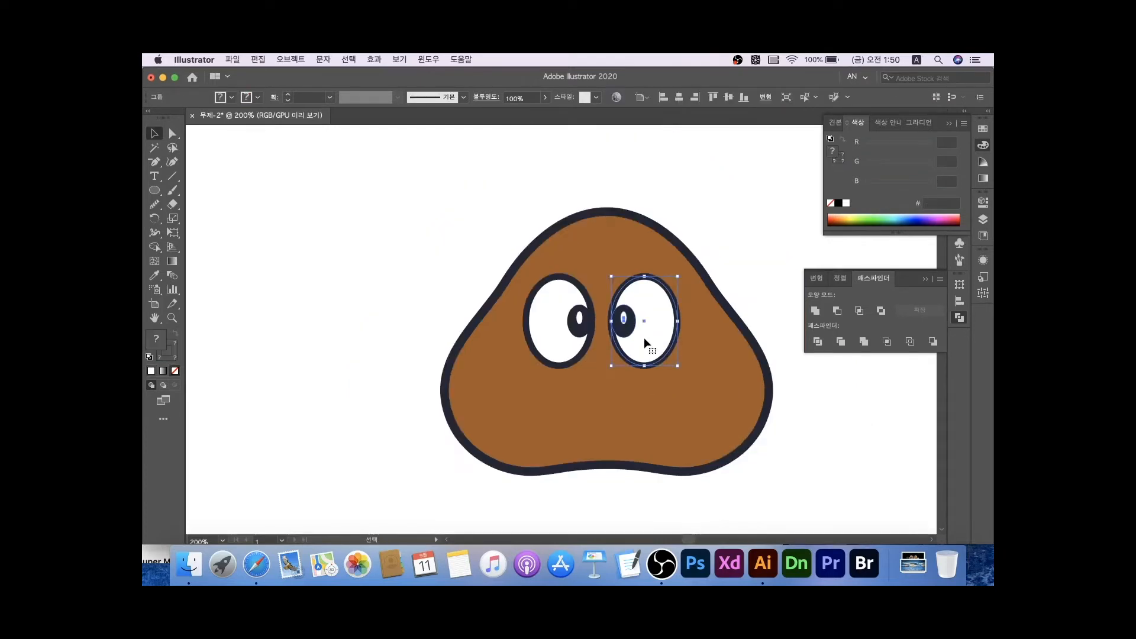
{"action": "left_click", "coordinate": [537, 329], "text": "shift"}
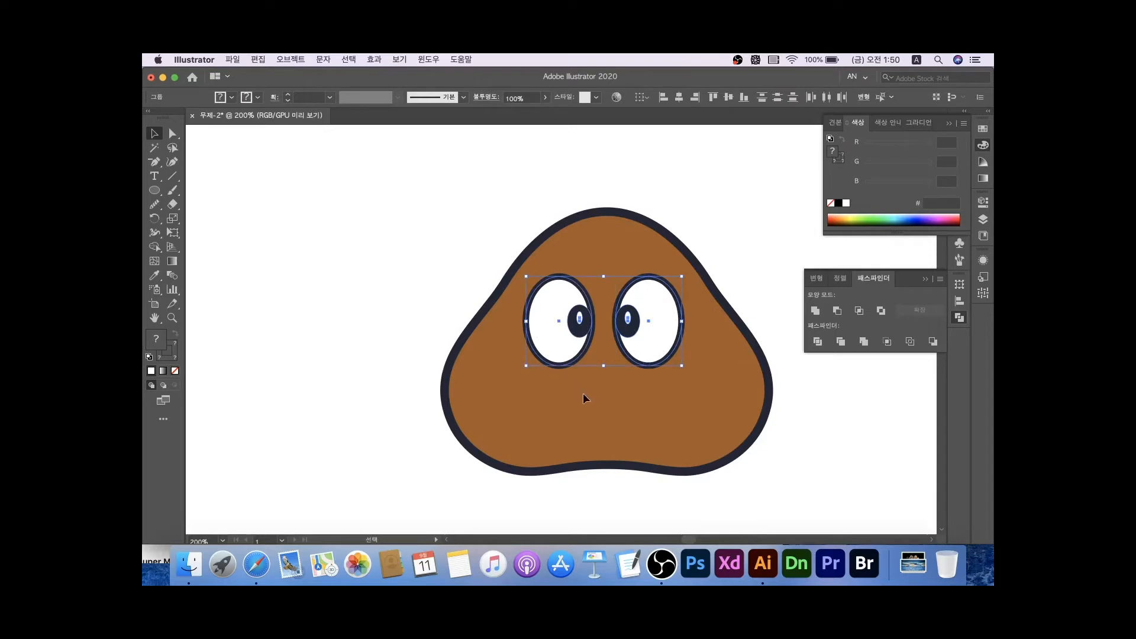
{"action": "left_click", "coordinate": [604, 395]}
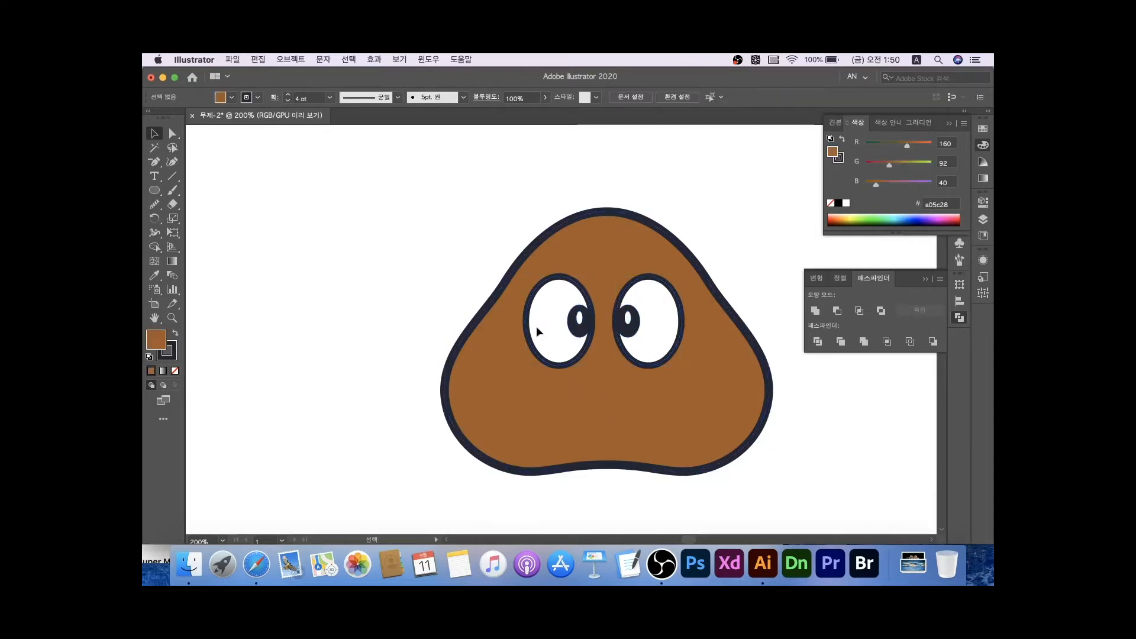
{"action": "left_click", "coordinate": [722, 215]}
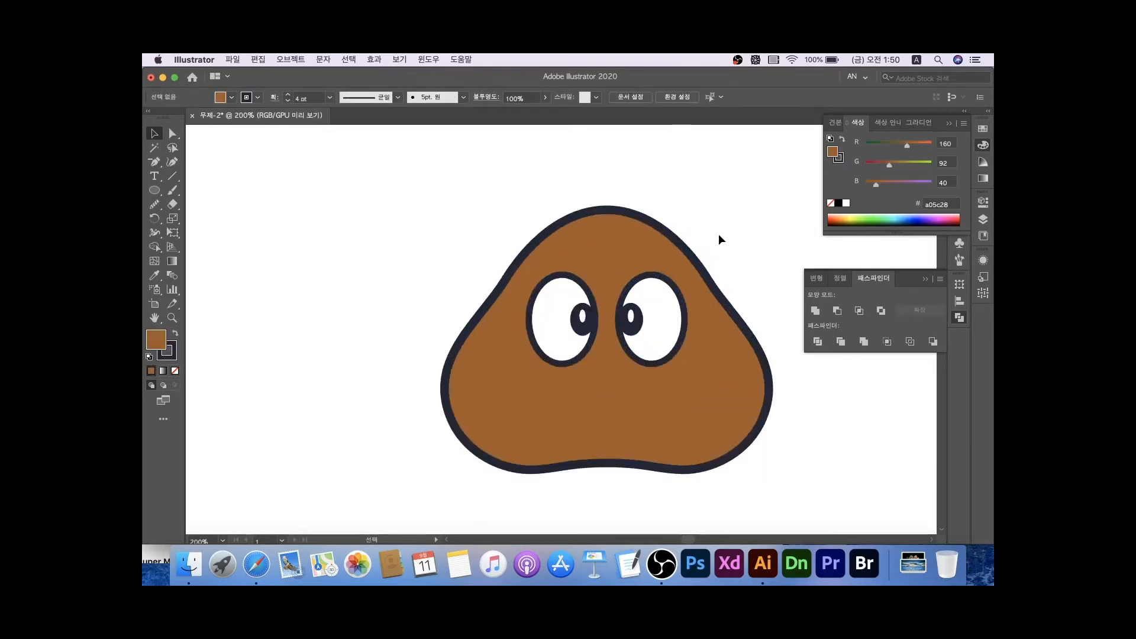
Move the pair of eyes slightly lower on the head
{"action": "scroll", "coordinate": [669, 266], "scroll_direction": "down", "scroll_amount": 2}
{"action": "left_click_drag", "start_coordinate": [629, 303], "coordinate": [630, 313]}
{"action": "left_click", "coordinate": [381, 251]}
{"action": "scroll", "coordinate": [474, 272], "scroll_direction": "down", "scroll_amount": 1}
{"action": "left_click", "coordinate": [552, 303]}
{"action": "left_click", "coordinate": [419, 264]}
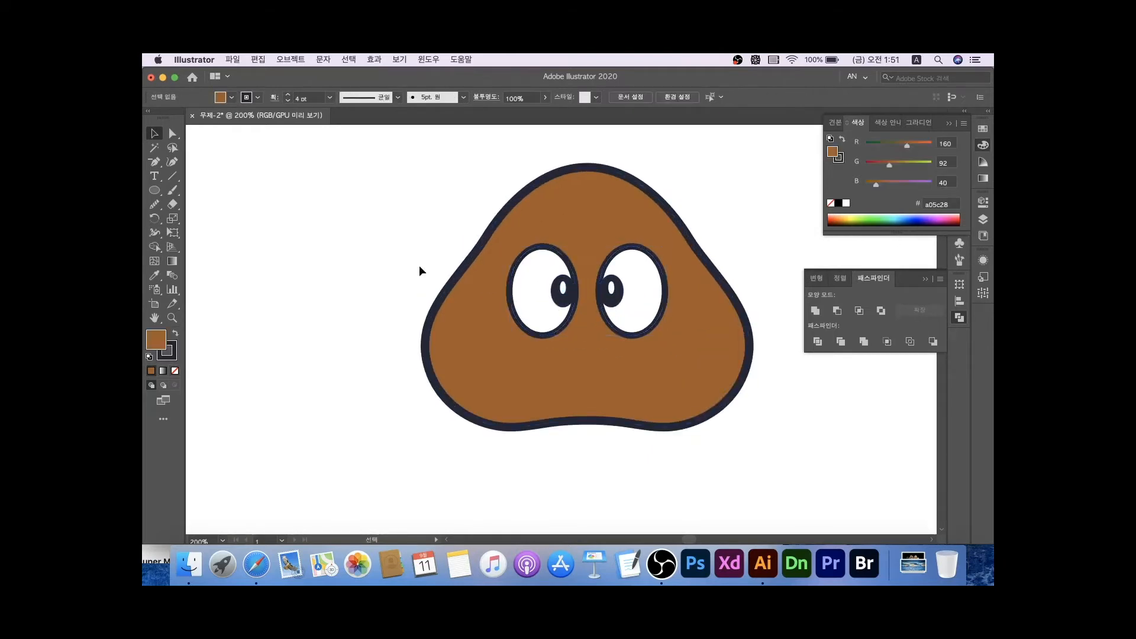
Draw a small upright ellipse beside the head, filled dark navy (242535) with no stroke
{"action": "scroll", "coordinate": [440, 275], "scroll_direction": "right", "scroll_amount": 2}
{"action": "left_click_drag", "start_coordinate": [347, 198], "coordinate": [365, 237]}
{"action": "key", "text": "super+z"}
{"action": "left_click_drag", "start_coordinate": [351, 190], "coordinate": [397, 260]}
{"action": "key", "text": "v"}
{"action": "left_click", "coordinate": [176, 334]}
{"action": "left_click", "coordinate": [173, 354]}
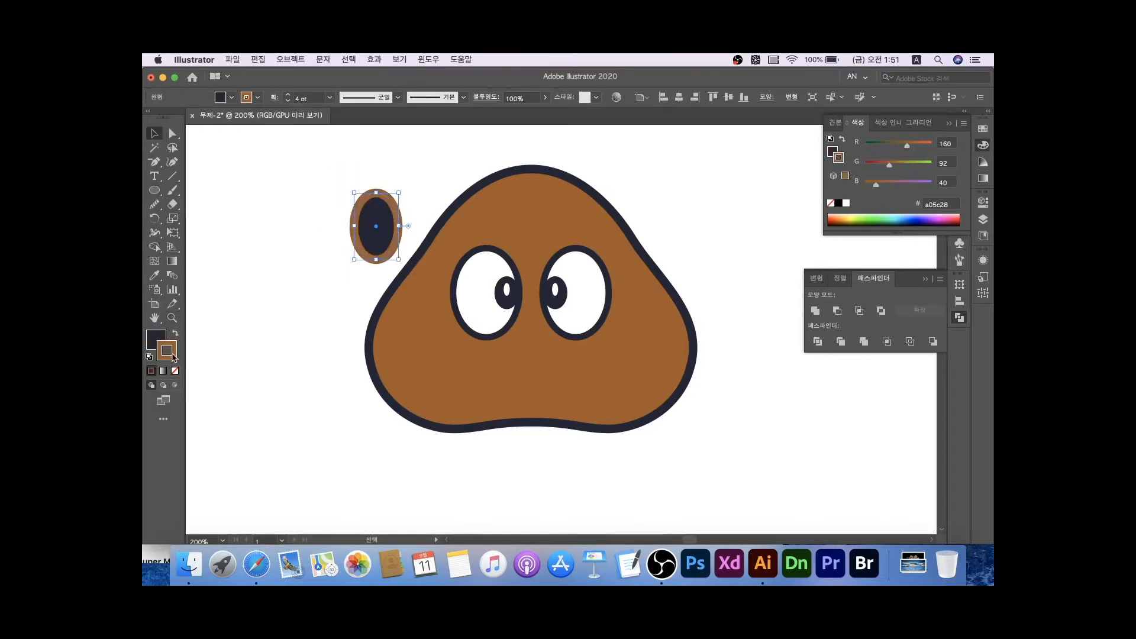
{"action": "left_click", "coordinate": [175, 370]}
{"action": "left_click", "coordinate": [294, 322]}
Duplicate the dark ellipse upward so the copy overlaps it, stretch the copy taller, and show the artwork as outlines
{"action": "left_click_drag", "start_coordinate": [378, 225], "coordinate": [376, 151]}
{"action": "left_click_drag", "start_coordinate": [291, 215], "coordinate": [332, 303]}
{"action": "key", "text": "super+y"}
{"action": "left_click", "coordinate": [346, 258], "text": "super"}
{"action": "left_click", "coordinate": [332, 303]}
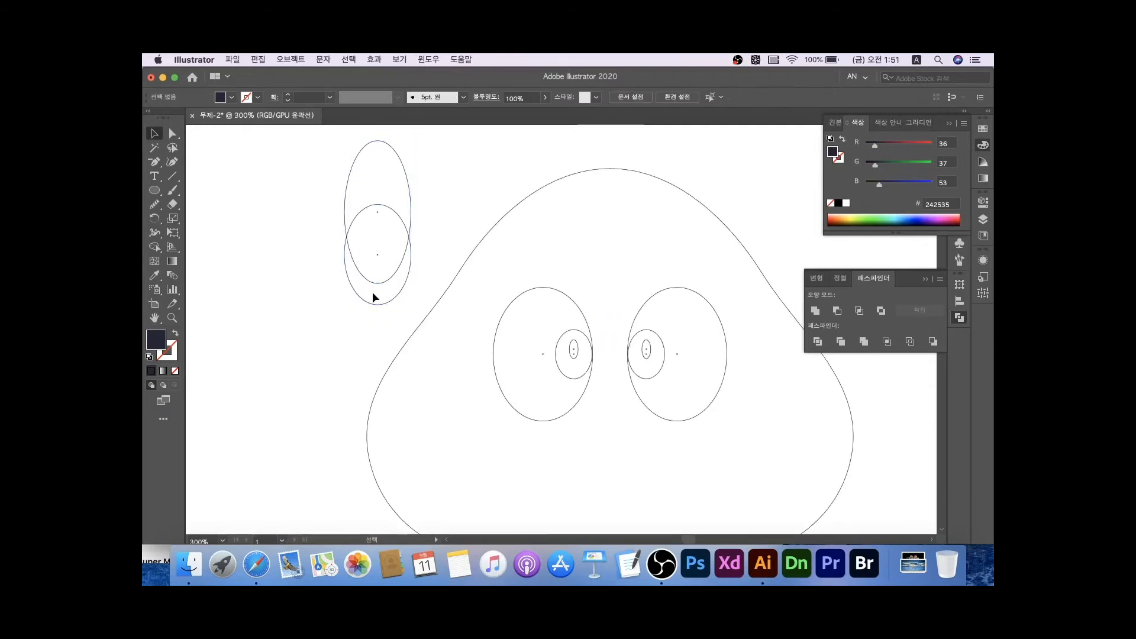
Narrow the upper ellipse and centre the two overlapping ellipses horizontally on each other
{"action": "left_click", "coordinate": [379, 280], "text": "super"}
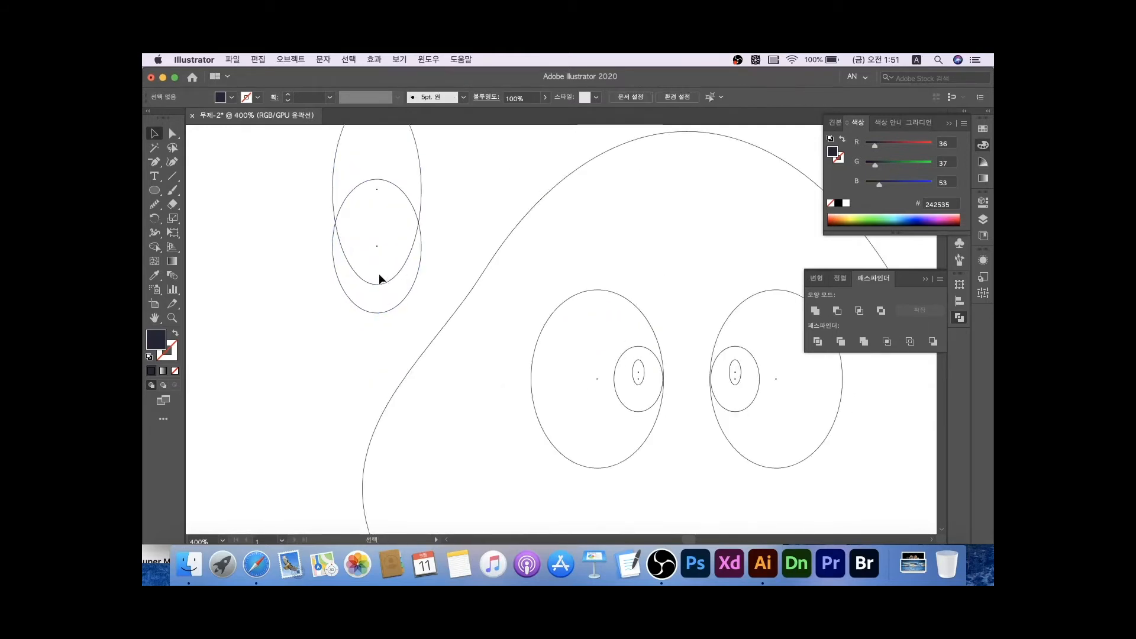
{"action": "left_click", "coordinate": [333, 189]}
{"action": "left_click_drag", "start_coordinate": [333, 190], "coordinate": [412, 235]}
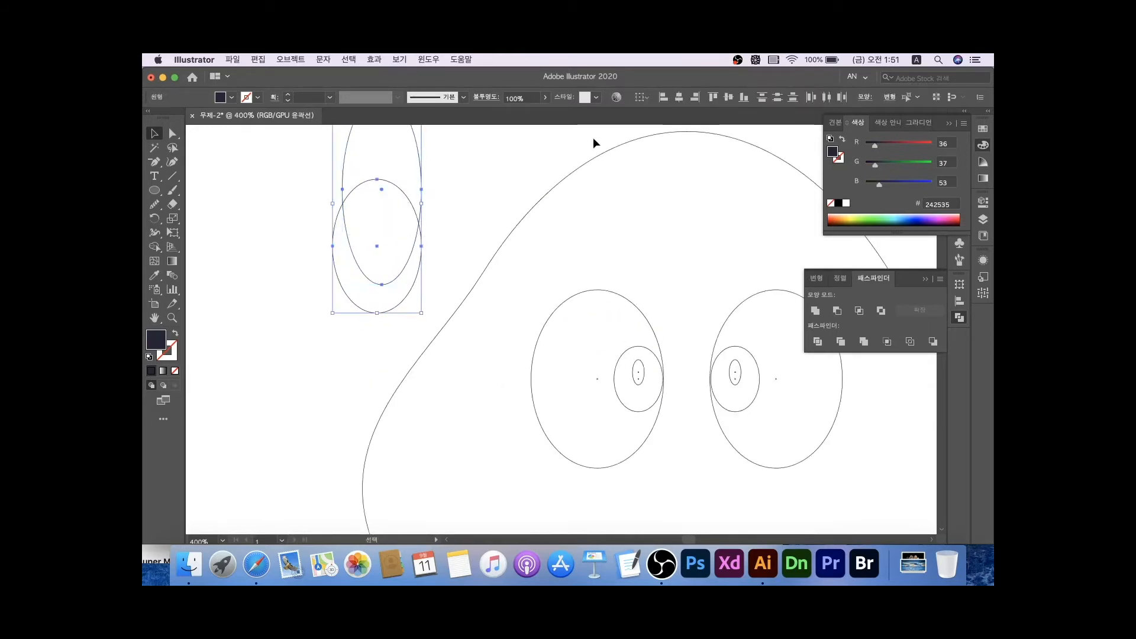
{"action": "left_click", "coordinate": [679, 97]}
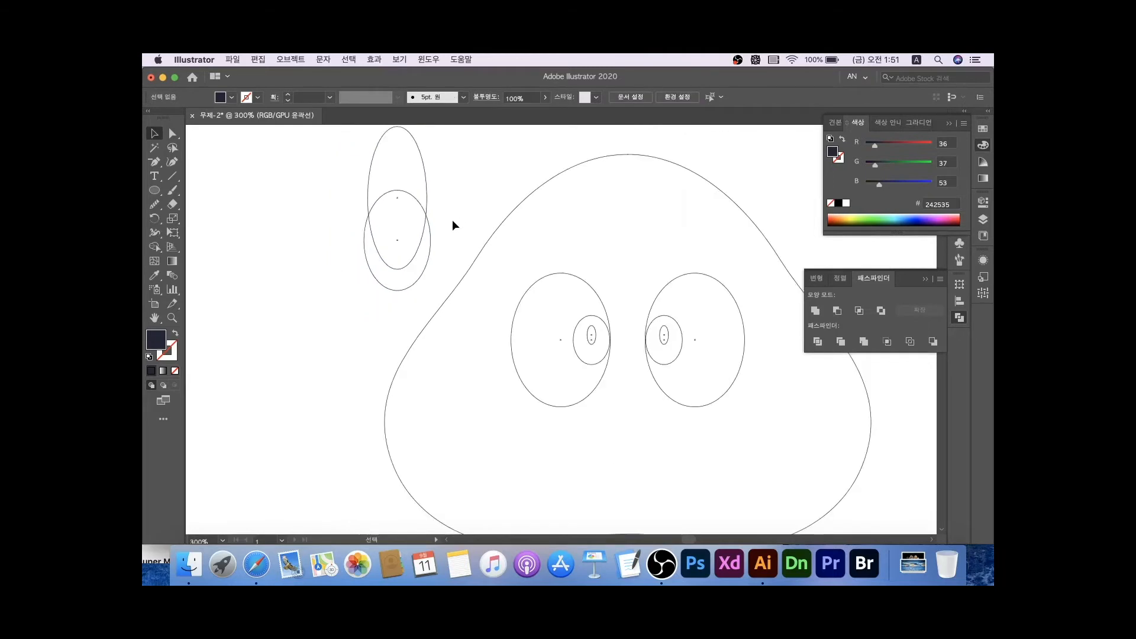
Cut the upper ellipse away with the Shape Builder to leave a crescent, and return to the full-colour preview
{"action": "left_click", "coordinate": [155, 247]}
{"action": "left_click_drag", "start_coordinate": [349, 169], "coordinate": [376, 234]}
{"action": "key", "text": "v"}
{"action": "left_click", "coordinate": [282, 306]}
{"action": "key", "text": "super+y"}
Move the dark crescent onto the head's centre line so it bridges the tops of the two eyes
{"action": "scroll", "coordinate": [291, 316], "scroll_direction": "down", "scroll_amount": 1}
{"action": "left_click_drag", "start_coordinate": [365, 299], "coordinate": [565, 284]}
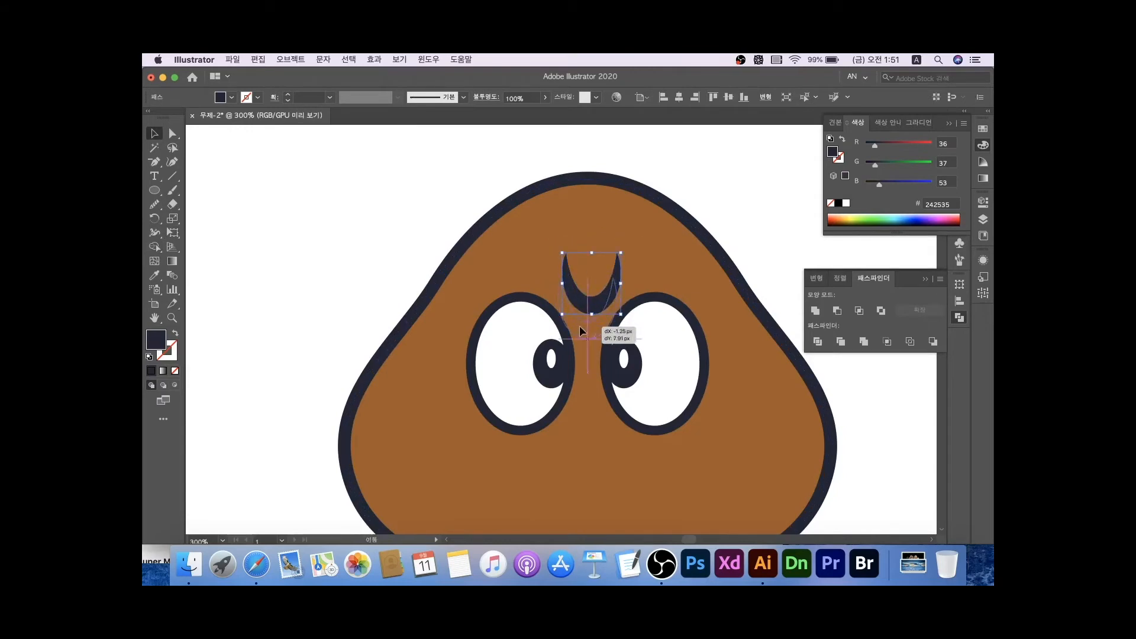
{"action": "left_click_drag", "start_coordinate": [580, 336], "coordinate": [579, 336]}
{"action": "left_click", "coordinate": [303, 277]}
Draw a curved, dark left eyebrow with the Pen tool, running from the crescent's centre to a point beyond the head's edge
{"action": "scroll", "coordinate": [303, 276], "scroll_direction": "down", "scroll_amount": 1}
{"action": "scroll", "coordinate": [315, 293], "scroll_direction": "up", "scroll_amount": 1}
{"action": "scroll", "coordinate": [320, 297], "scroll_direction": "down", "scroll_amount": 1}
{"action": "scroll", "coordinate": [421, 274], "scroll_direction": "up", "scroll_amount": 2}
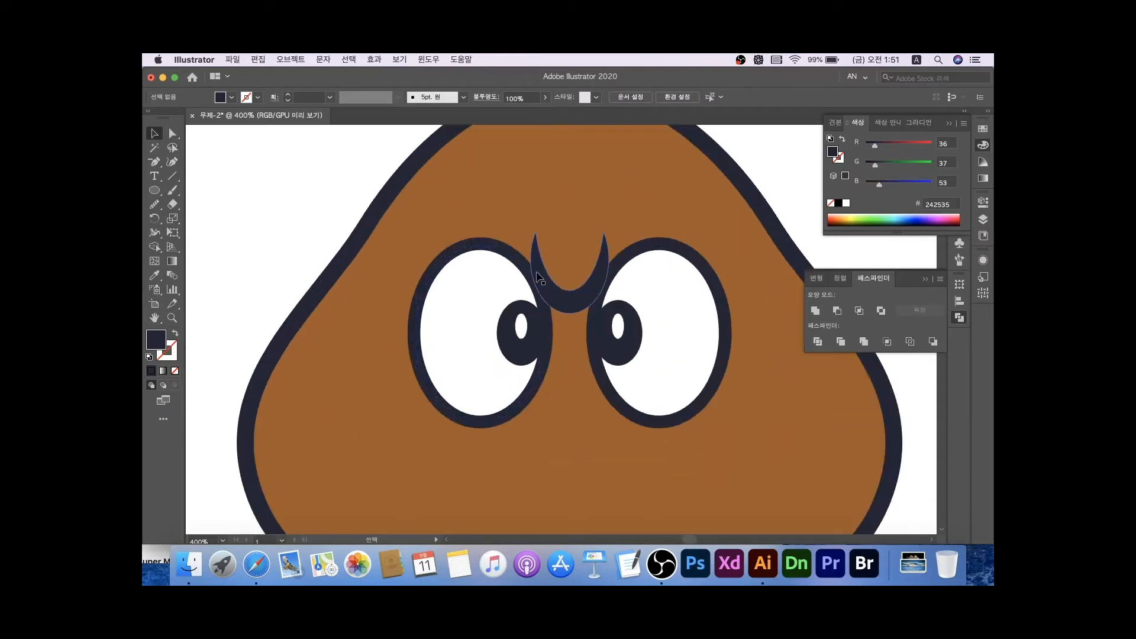
{"action": "scroll", "coordinate": [672, 339], "scroll_direction": "down", "scroll_amount": 2}
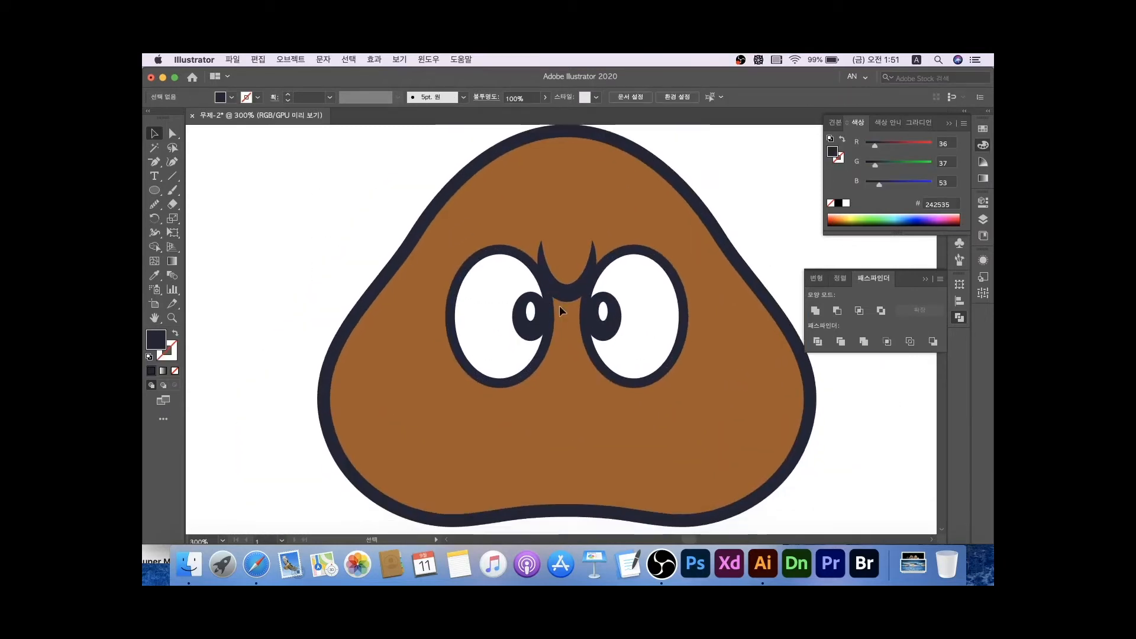
{"action": "scroll", "coordinate": [543, 274], "scroll_direction": "up", "scroll_amount": 1}
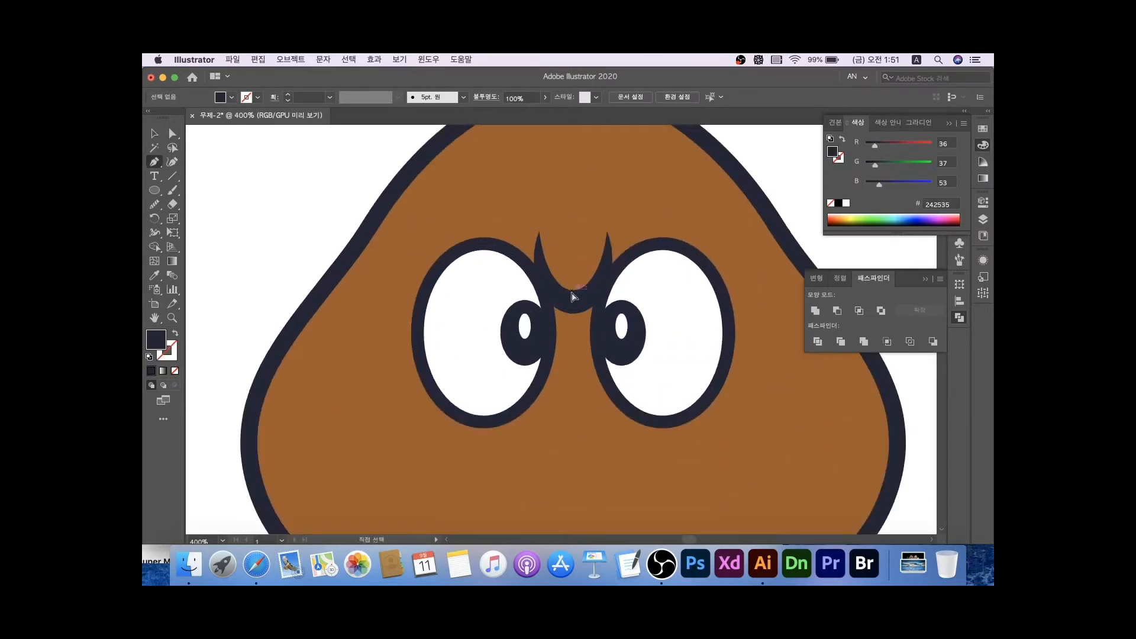
{"action": "key", "text": "super+y"}
{"action": "left_click", "coordinate": [572, 290]}
{"action": "key", "text": "super+y"}
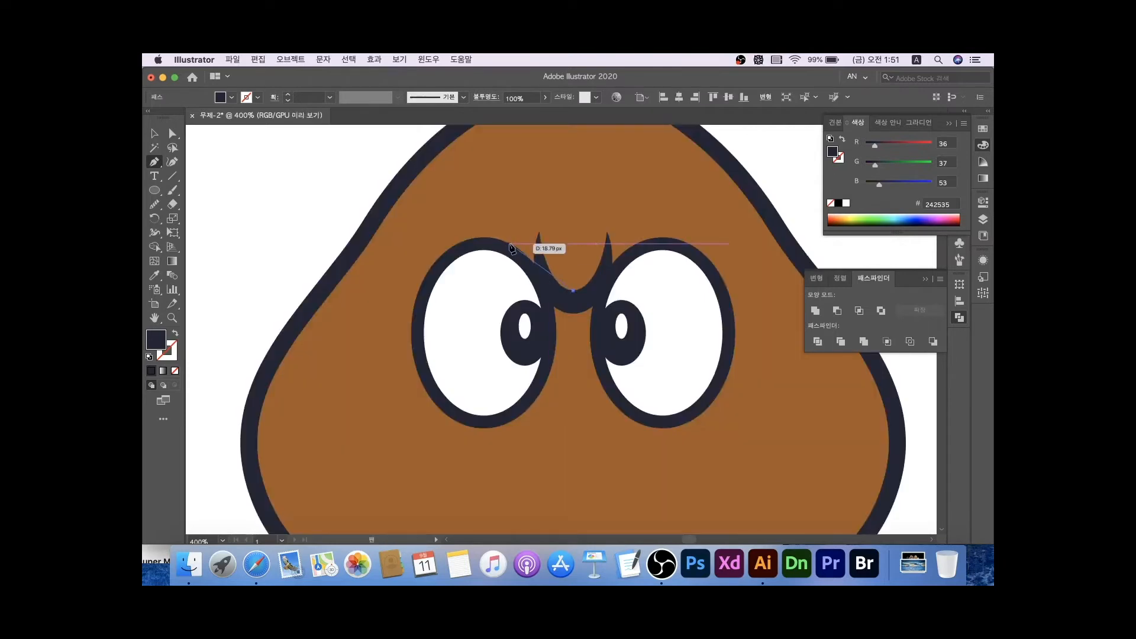
{"action": "left_click_drag", "start_coordinate": [511, 223], "coordinate": [512, 196]}
{"action": "key", "text": "super+minus"}
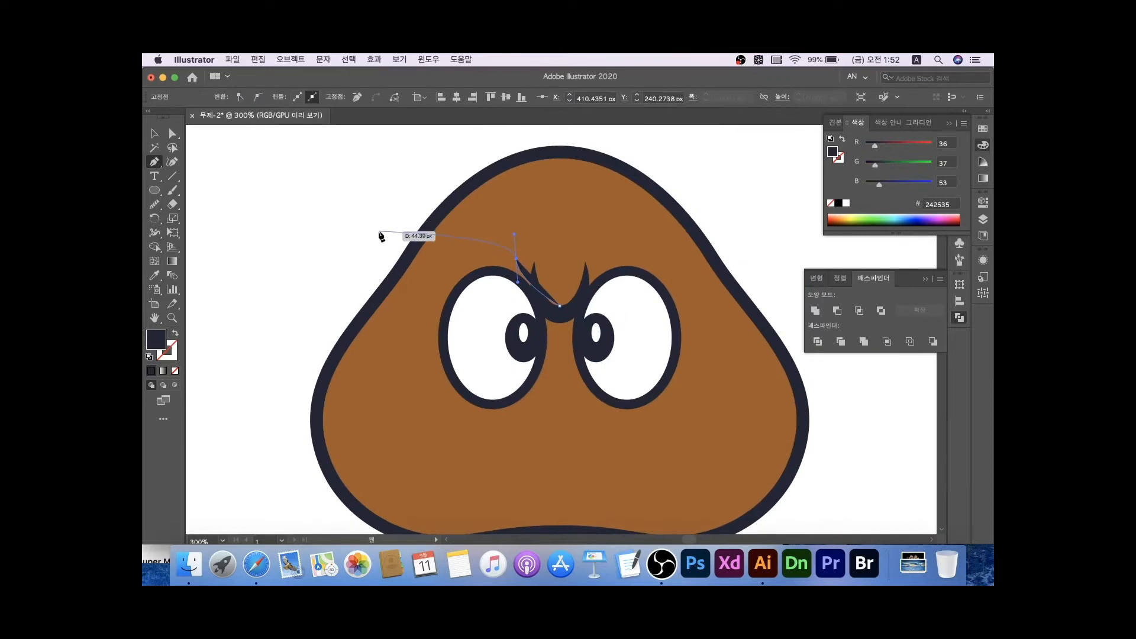
{"action": "left_click_drag", "start_coordinate": [350, 285], "coordinate": [329, 256]}
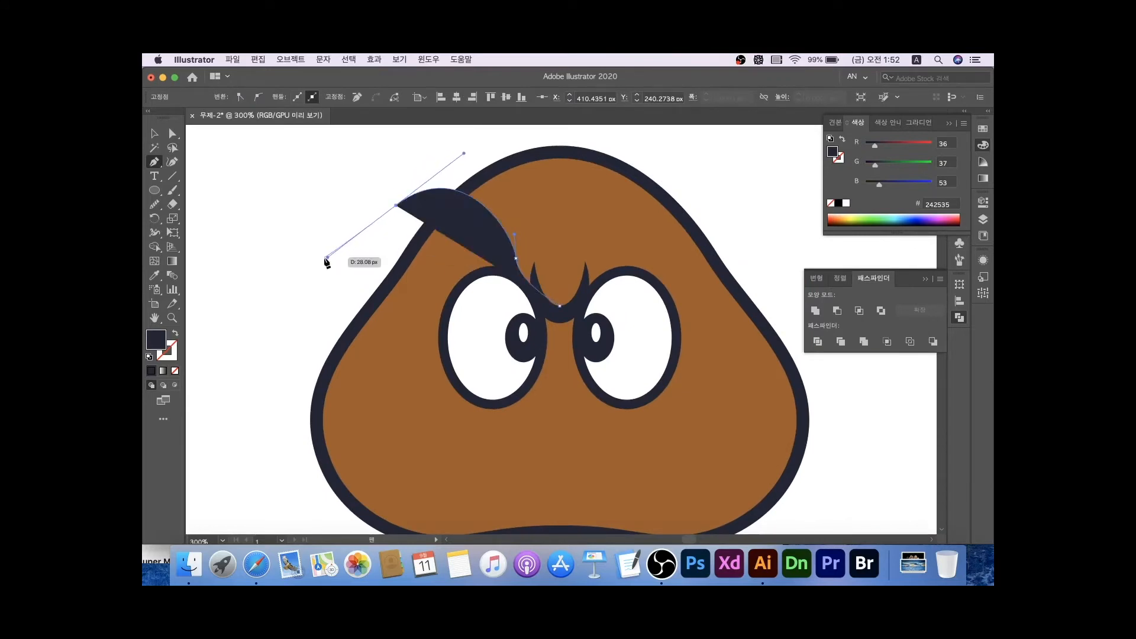
{"action": "left_click", "coordinate": [396, 205]}
{"action": "left_click_drag", "start_coordinate": [484, 260], "coordinate": [492, 295]}
{"action": "key", "text": "super+z"}
{"action": "key", "text": "super+z"}
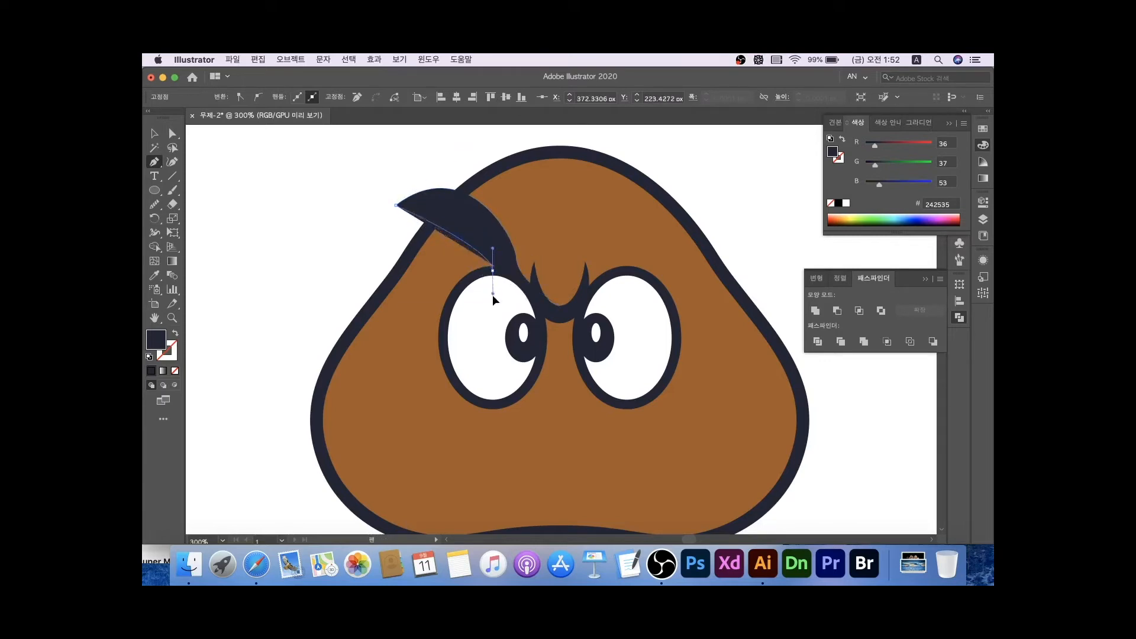
{"action": "left_click_drag", "start_coordinate": [524, 338], "coordinate": [561, 305]}
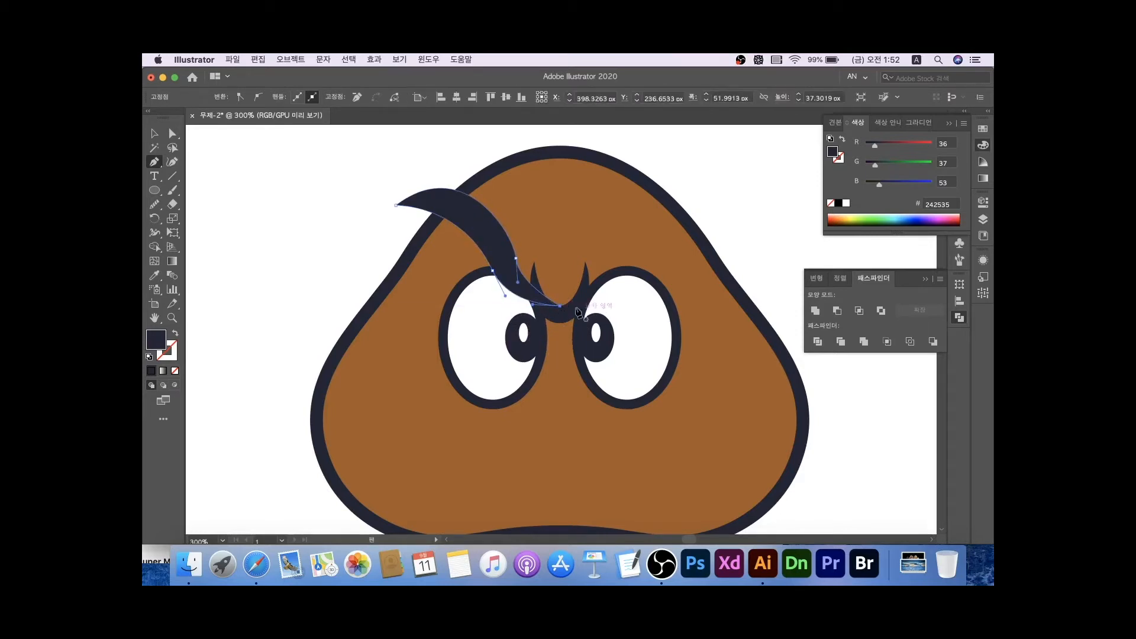
{"action": "left_click", "coordinate": [332, 271], "text": "super"}
Select the left eyebrow and smooth its contour with the Smooth tool
{"action": "key", "text": "super+minus"}
{"action": "key", "text": "super+equal"}
{"action": "key", "text": "v"}
{"action": "left_click", "coordinate": [468, 222]}
{"action": "left_click", "coordinate": [155, 206]}
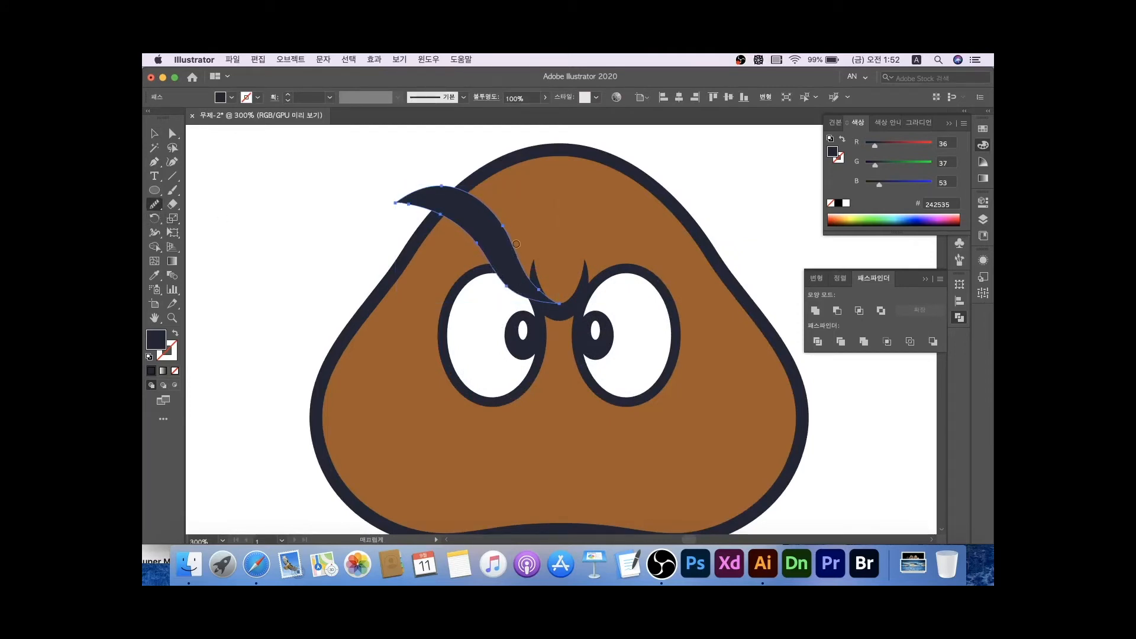
{"action": "key", "text": "super+minus"}
{"action": "key", "text": "super+equal"}
{"action": "key", "text": "v"}
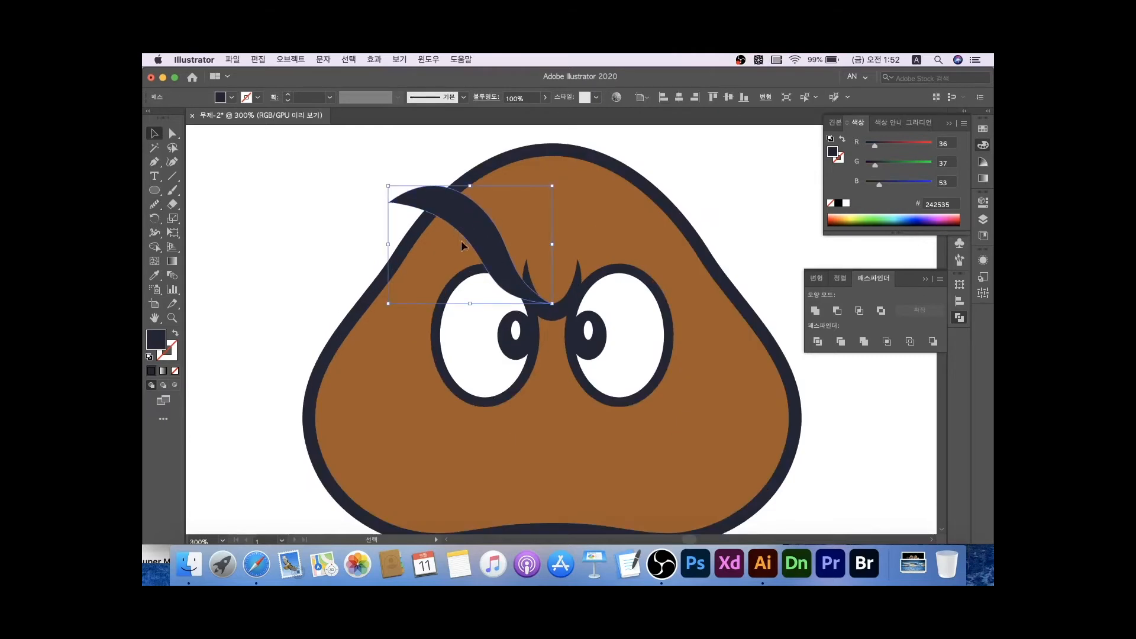
Fine-tune the left eyebrow's fit and check in outline view how it meets the crescent
{"action": "left_click_drag", "start_coordinate": [384, 181], "coordinate": [385, 181]}
{"action": "left_click", "coordinate": [441, 264]}
{"action": "scroll", "coordinate": [442, 267], "scroll_direction": "right", "scroll_amount": 1}
{"action": "scroll", "coordinate": [493, 286], "scroll_direction": "up", "scroll_amount": 1}
{"action": "left_click", "coordinate": [516, 298]}
{"action": "left_click", "coordinate": [272, 225]}
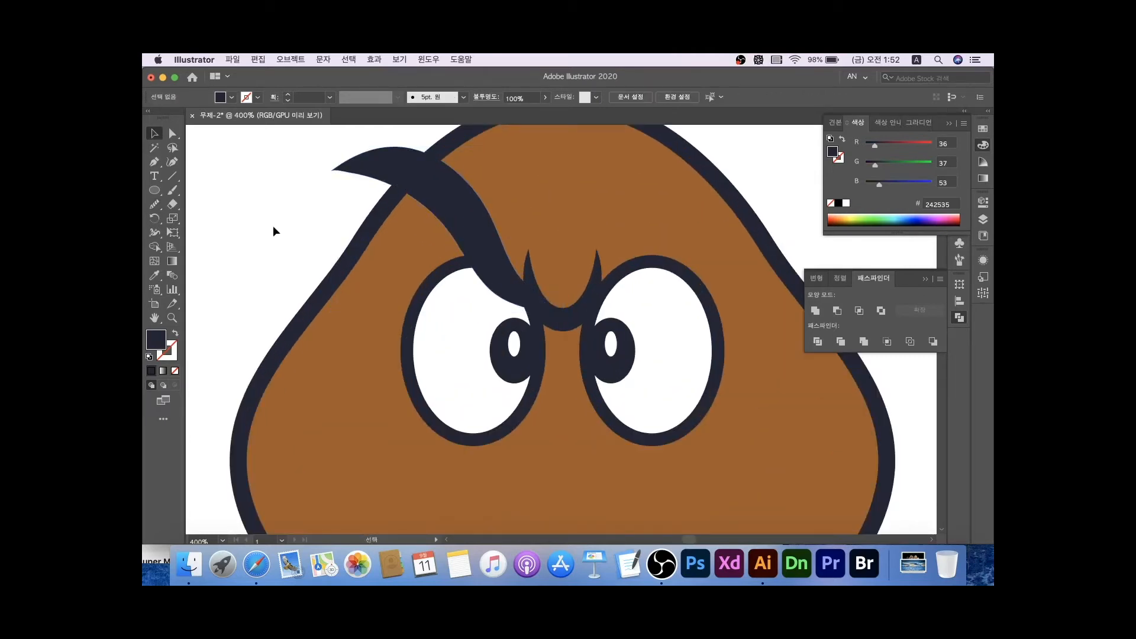
{"action": "scroll", "coordinate": [400, 268], "scroll_direction": "down", "scroll_amount": 1}
{"action": "key", "text": "super+y"}
{"action": "scroll", "coordinate": [435, 279], "scroll_direction": "up", "scroll_amount": 2}
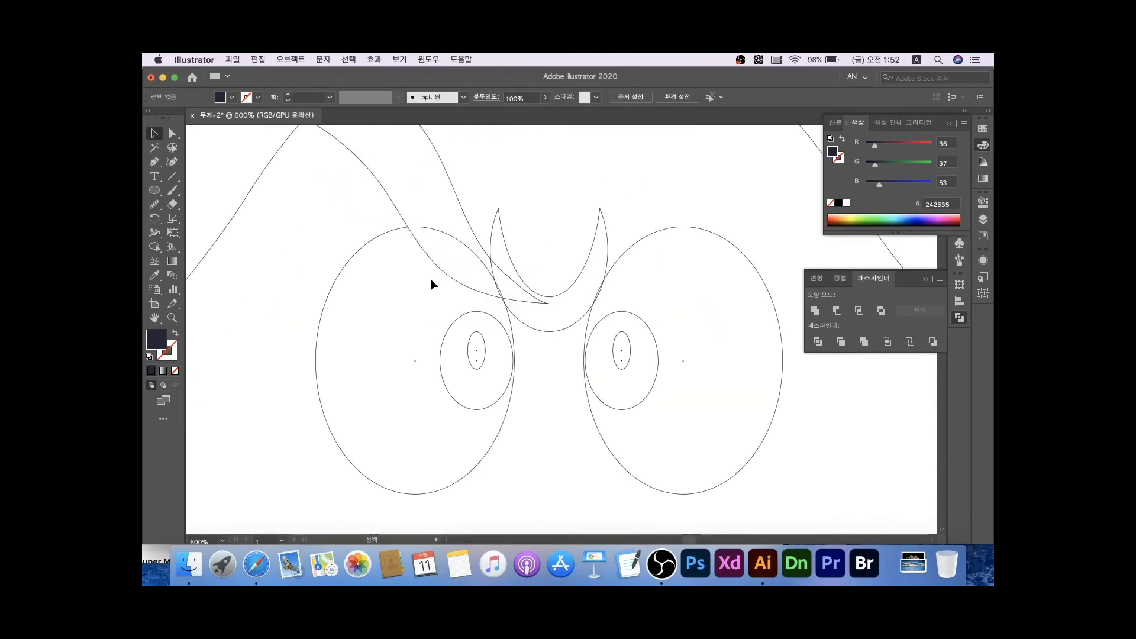
{"action": "key", "text": "super+y"}
{"action": "scroll", "coordinate": [431, 279], "scroll_direction": "down", "scroll_amount": 2}
Duplicate the left eyebrow, reflect the copy across the vertical axis, and place it as the right eyebrow
{"action": "scroll", "coordinate": [322, 234], "scroll_direction": "down", "scroll_amount": 1}
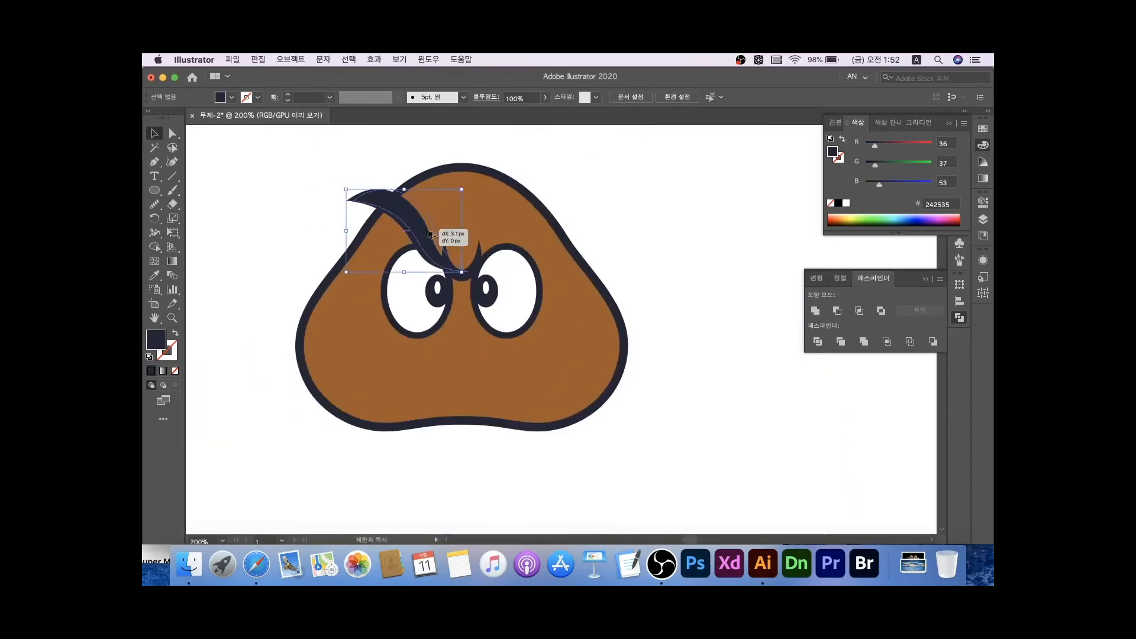
{"action": "right_click", "coordinate": [478, 236]}
{"action": "mouse_move", "coordinate": [521, 449]}
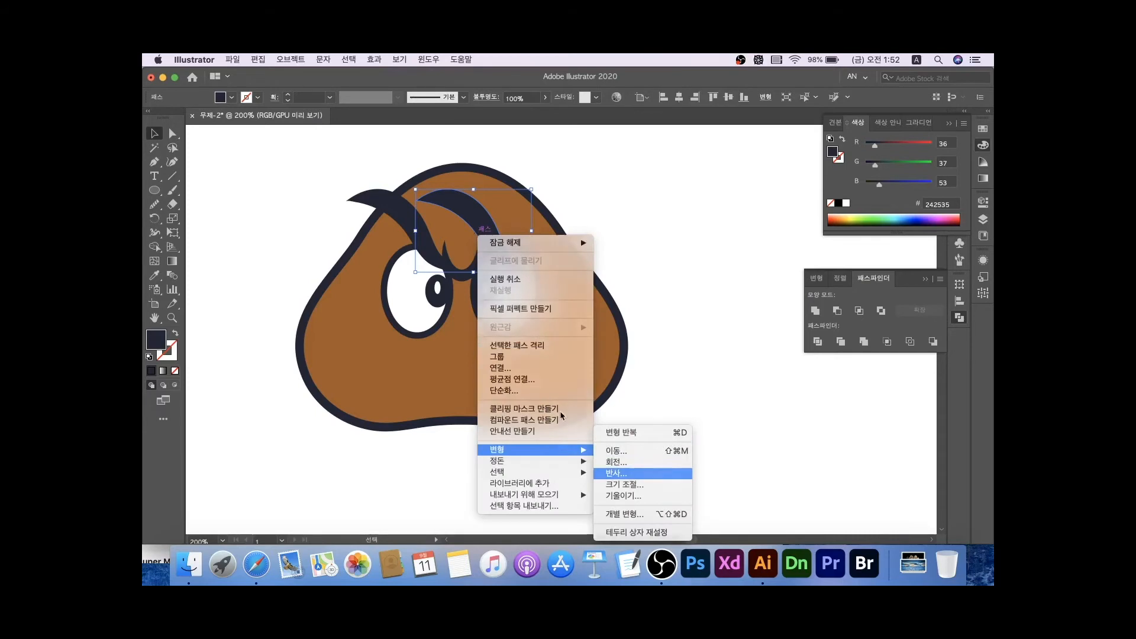
{"action": "left_click", "coordinate": [616, 472]}
{"action": "left_click", "coordinate": [508, 348]}
{"action": "scroll", "coordinate": [474, 330], "scroll_direction": "up", "scroll_amount": 1}
{"action": "left_click_drag", "start_coordinate": [474, 258], "coordinate": [541, 252]}
Examine the alignment of the eyebrows, crescent and eyes on the head
{"action": "scroll", "coordinate": [692, 248], "scroll_direction": "down", "scroll_amount": 2}
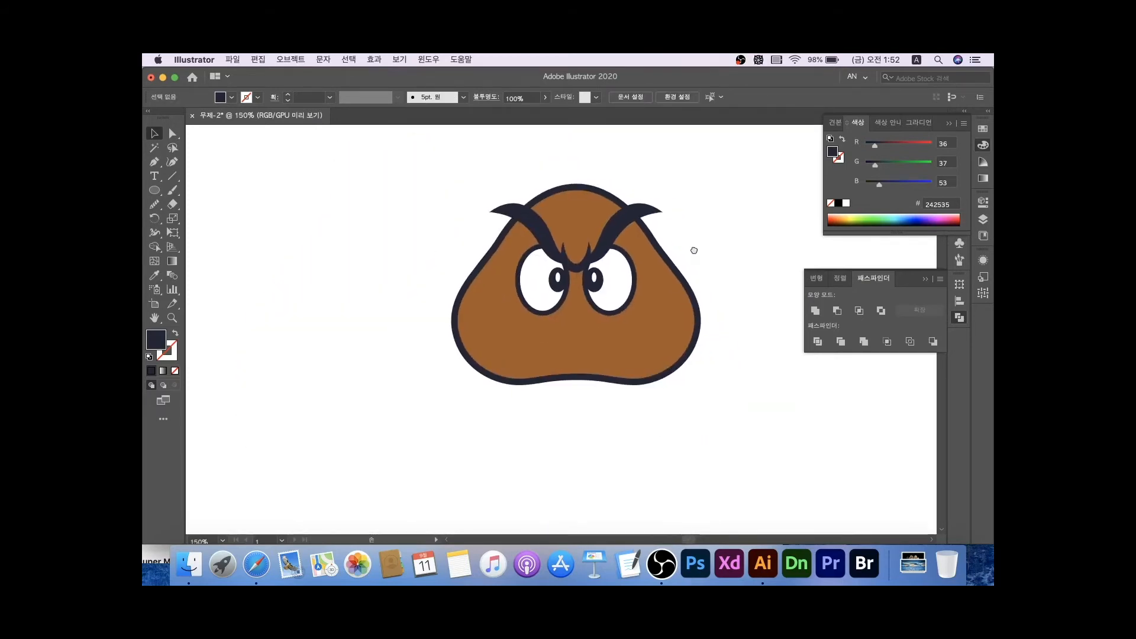
{"action": "scroll", "coordinate": [545, 316], "scroll_direction": "up", "scroll_amount": 1}
{"action": "scroll", "coordinate": [544, 316], "scroll_direction": "down", "scroll_amount": 1}
{"action": "left_click_drag", "start_coordinate": [413, 296], "coordinate": [374, 294]}
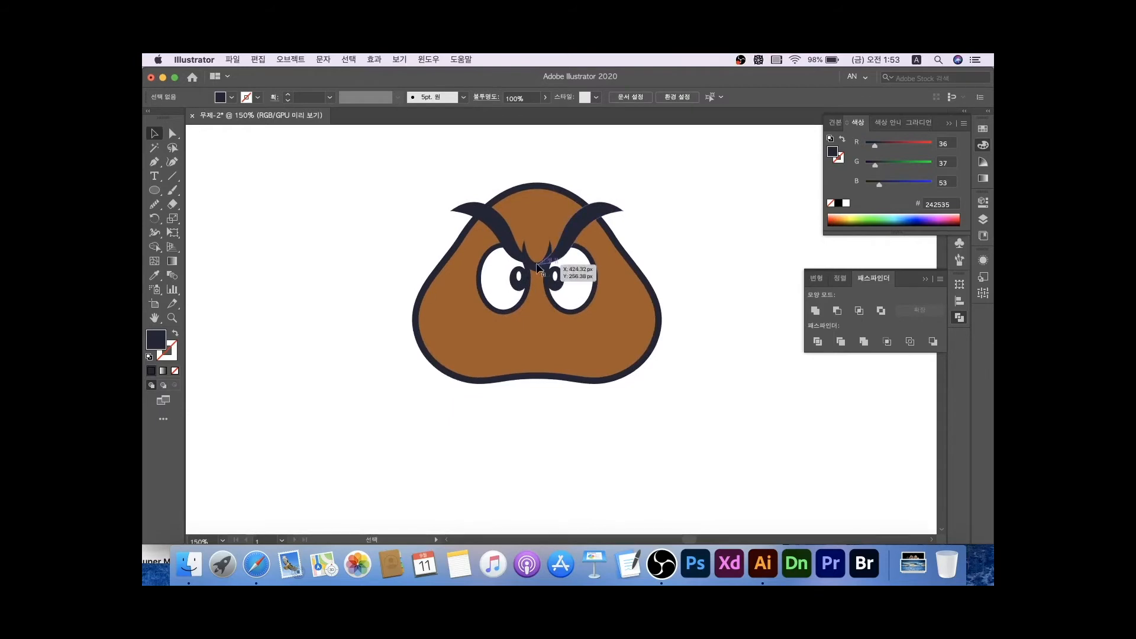
{"action": "scroll", "coordinate": [536, 264], "scroll_direction": "up", "scroll_amount": 2}
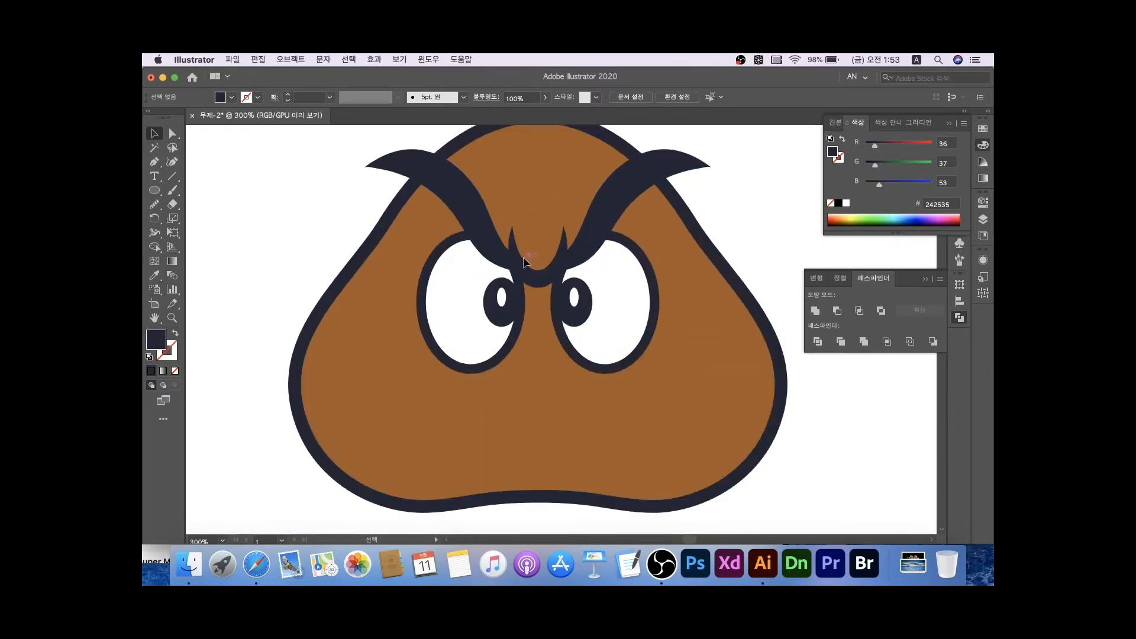
{"action": "key", "text": "super+a"}
{"action": "left_click", "coordinate": [224, 243]}
{"action": "left_click", "coordinate": [538, 272]}
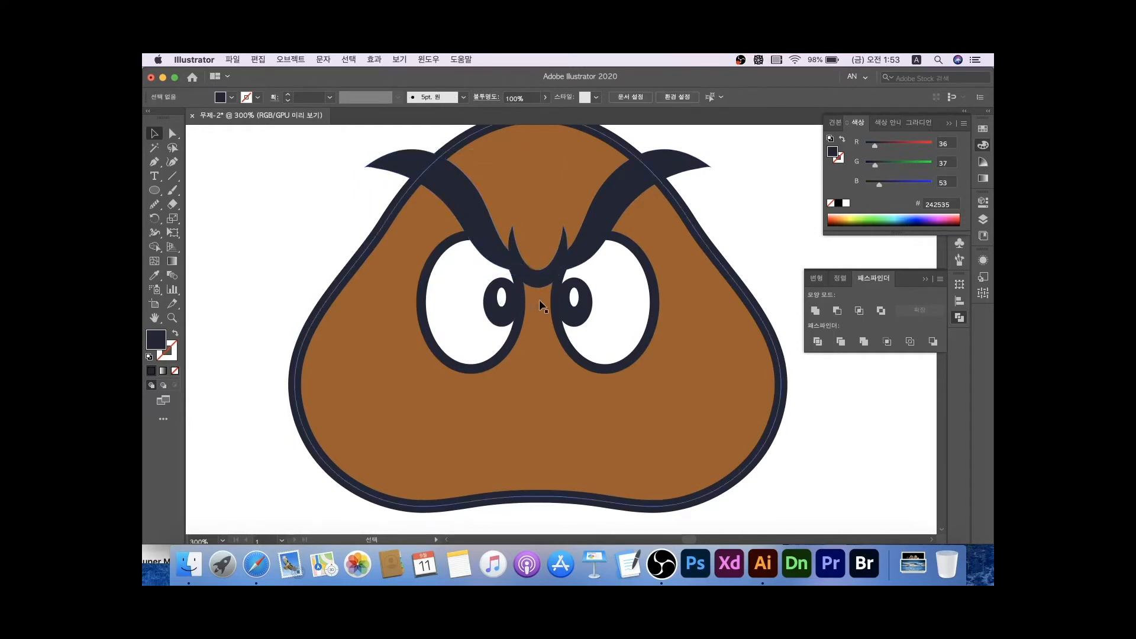
{"action": "left_click", "coordinate": [537, 285]}
{"action": "left_click", "coordinate": [591, 329], "text": "shift"}
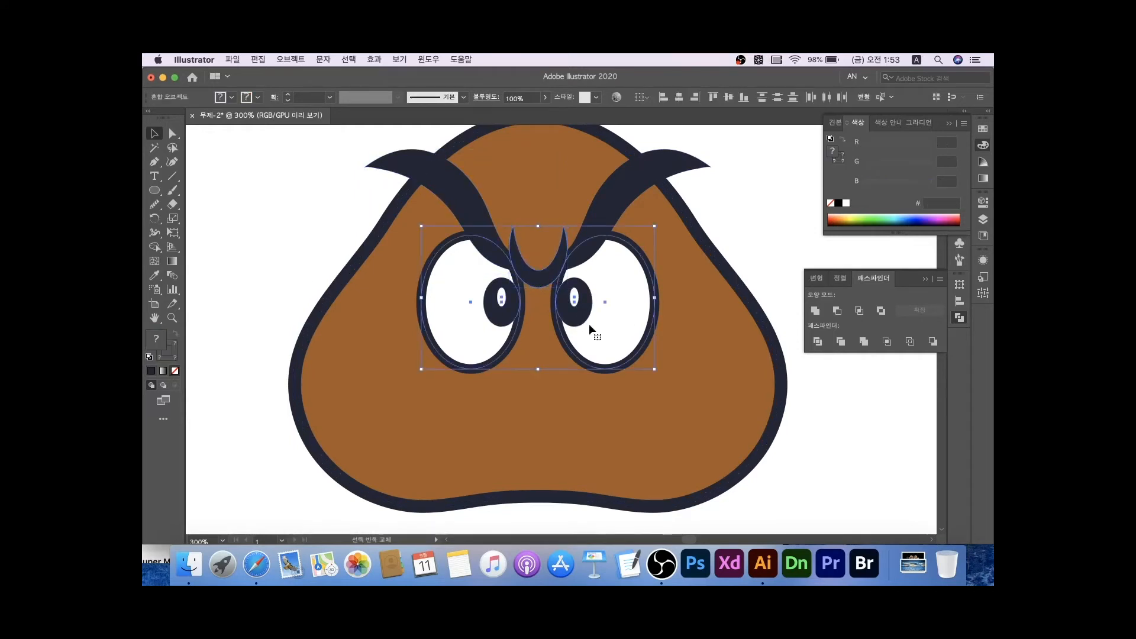
{"action": "left_click", "coordinate": [769, 210]}
{"action": "key", "text": "super+minus"}
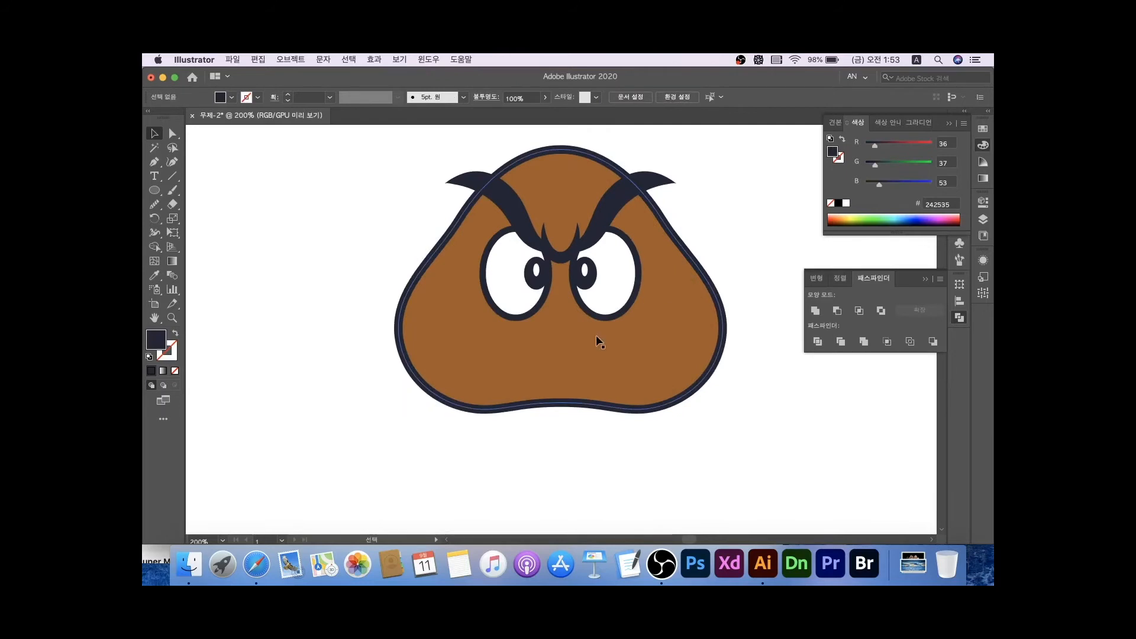
Draw a straight horizontal mouth line below the eyes, with no fill and a 4 pt dark stroke
{"action": "key", "text": "p"}
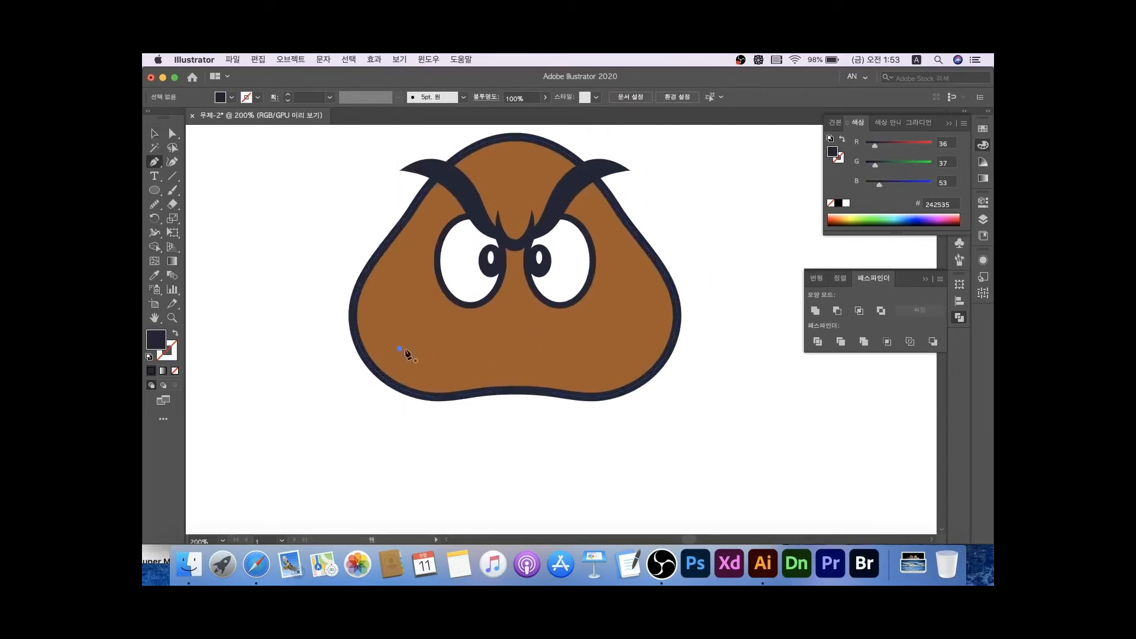
{"action": "left_click", "coordinate": [628, 349]}
{"action": "key", "text": "v"}
{"action": "key", "text": "shift+x"}
{"action": "left_click", "coordinate": [288, 96]}
{"action": "left_click", "coordinate": [288, 95]}
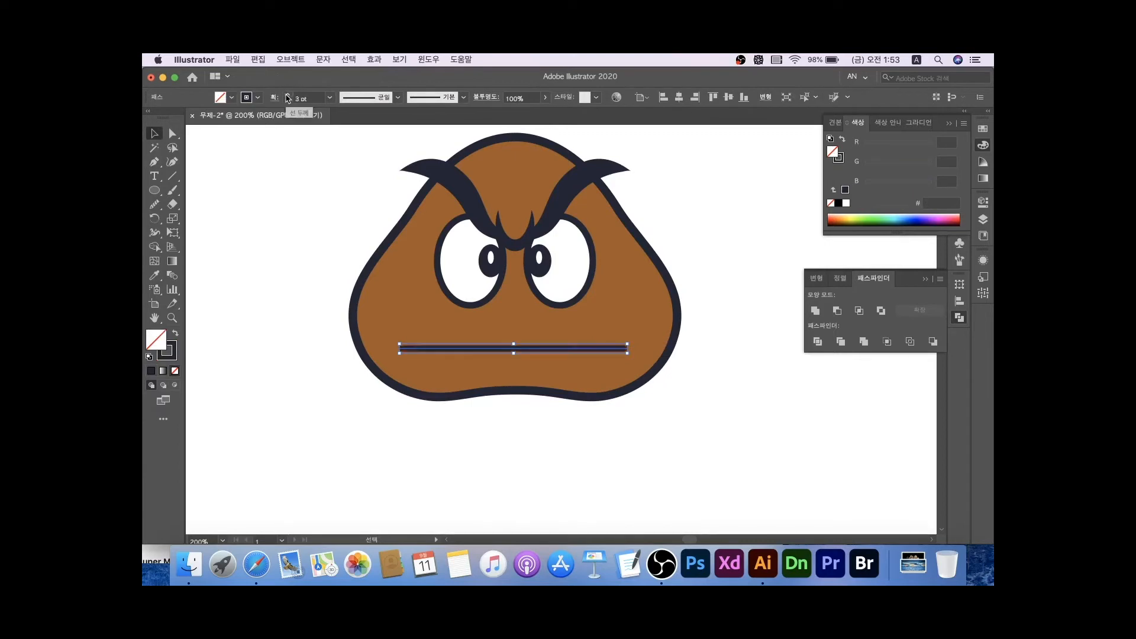
Give the mouth line rounded stroke ends
{"action": "left_click", "coordinate": [948, 124]}
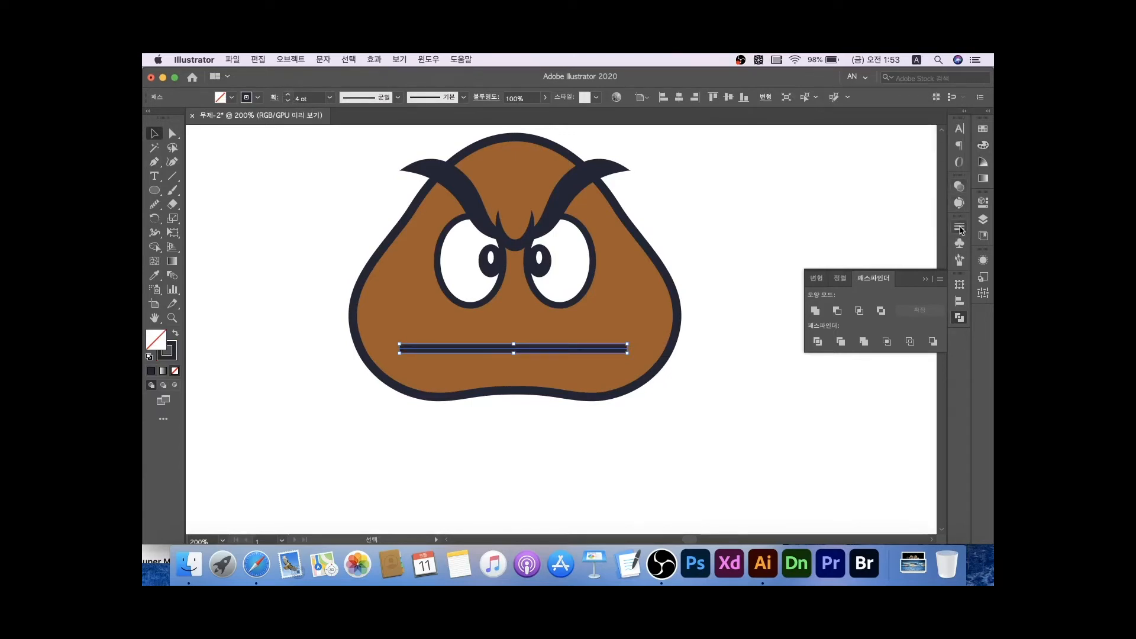
{"action": "left_click", "coordinate": [959, 227]}
{"action": "left_click", "coordinate": [764, 334]}
Center the mouth line horizontally on the brown head shape
{"action": "left_click", "coordinate": [598, 349]}
{"action": "left_click", "coordinate": [598, 377], "text": "shift"}
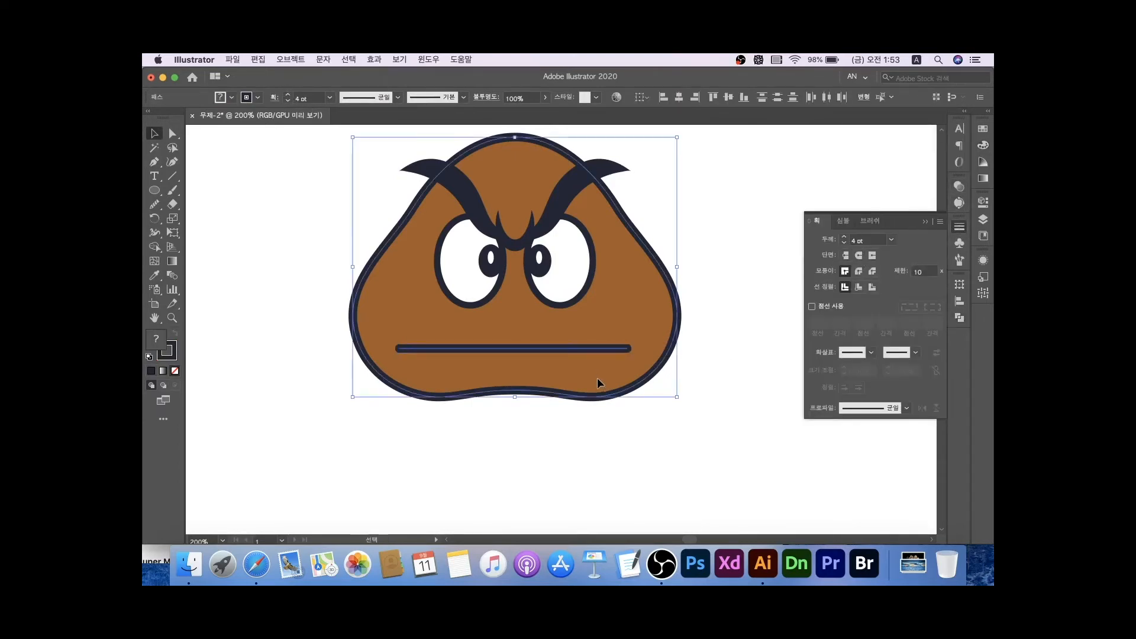
{"action": "left_click", "coordinate": [679, 98]}
{"action": "left_click", "coordinate": [742, 266]}
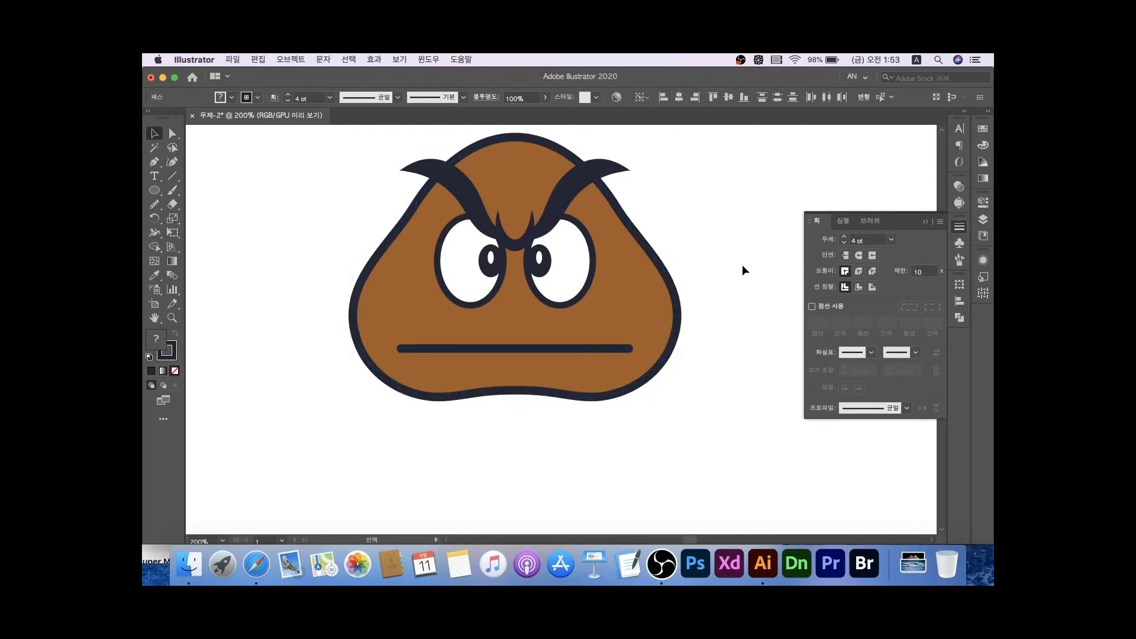
Bend the middle of the mouth line upward with the Curvature tool to form a frown
{"action": "left_click", "coordinate": [517, 351]}
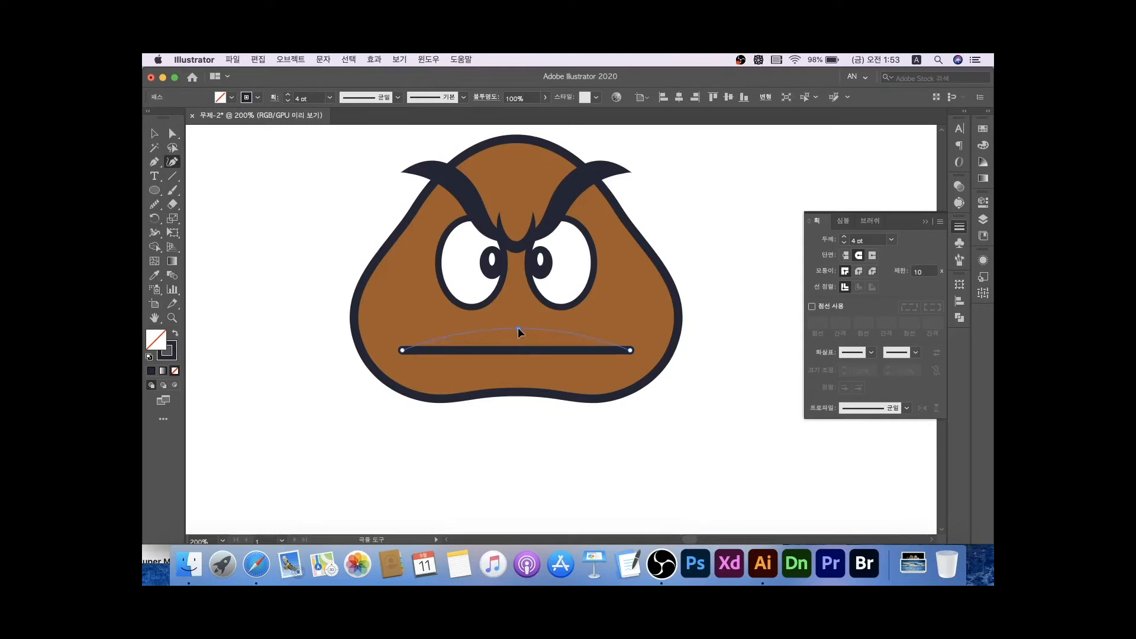
{"action": "left_click_drag", "start_coordinate": [517, 326], "coordinate": [526, 358]}
{"action": "key", "text": "v"}
{"action": "left_click", "coordinate": [531, 434]}
{"action": "scroll", "coordinate": [531, 435], "scroll_direction": "down", "scroll_amount": 1}
{"action": "scroll", "coordinate": [530, 435], "scroll_direction": "up", "scroll_amount": 1}
{"action": "left_click", "coordinate": [513, 436]}
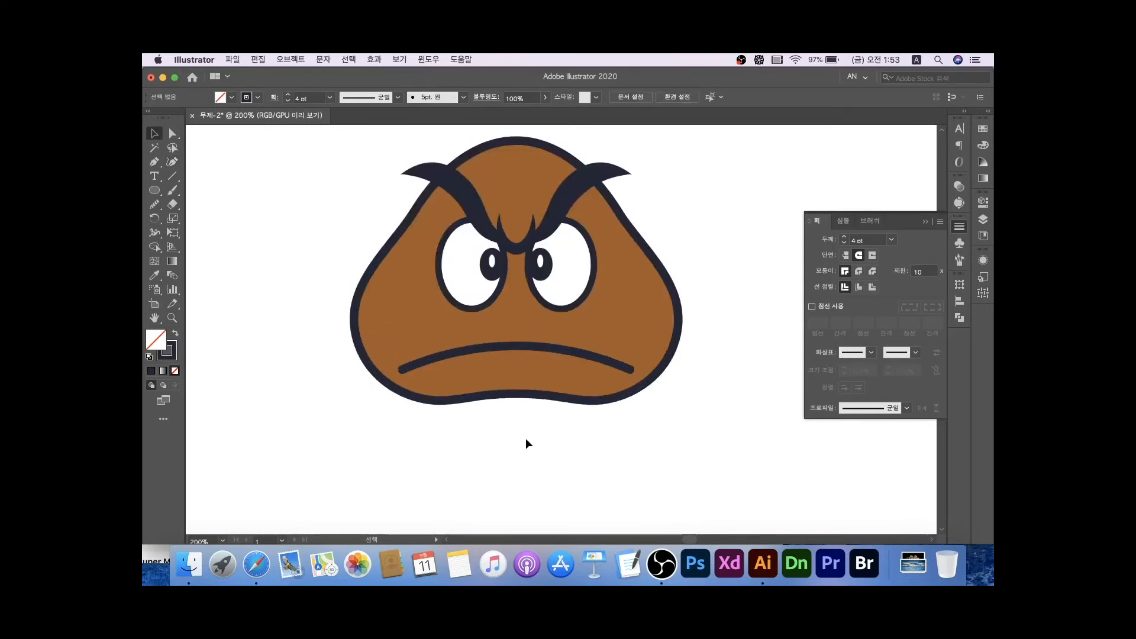
Narrow the frowning mouth slightly and center it horizontally on the head again
{"action": "left_click", "coordinate": [515, 350]}
{"action": "left_click", "coordinate": [411, 357]}
{"action": "left_click_drag", "start_coordinate": [405, 358], "coordinate": [420, 360]}
{"action": "left_click", "coordinate": [613, 303]}
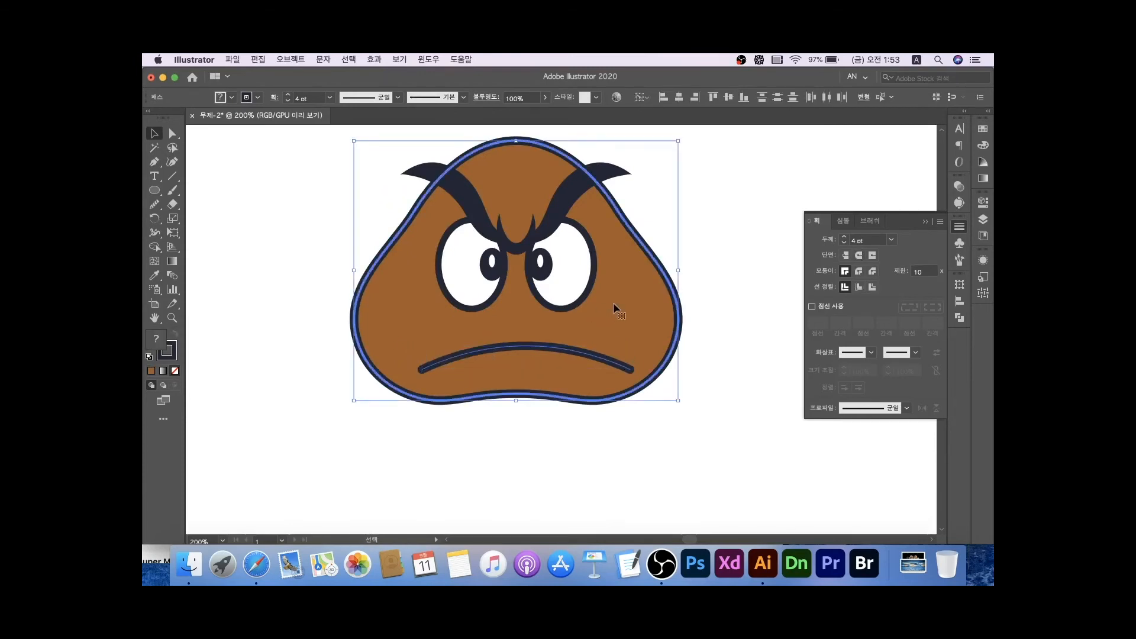
{"action": "left_click", "coordinate": [679, 97]}
{"action": "left_click", "coordinate": [549, 356]}
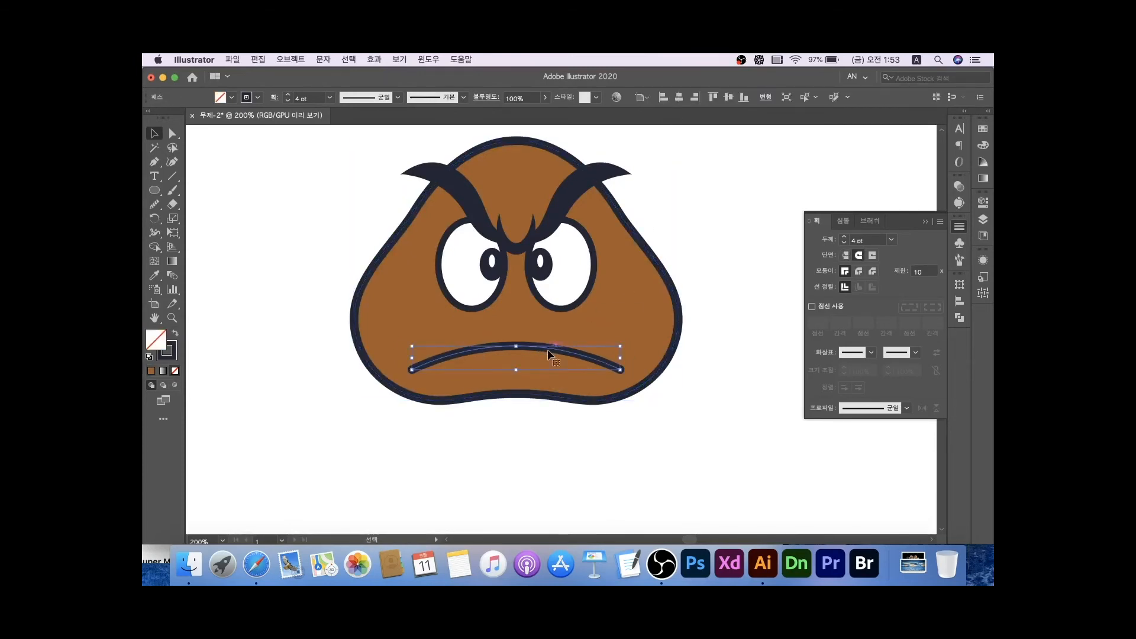
{"action": "left_click", "coordinate": [284, 229]}
Draw a triangle beside the head with the Polygon tool and fill it with white ffffff, keeping the dark 4 pt stroke
{"action": "left_click_drag", "start_coordinate": [154, 189], "coordinate": [225, 224]}
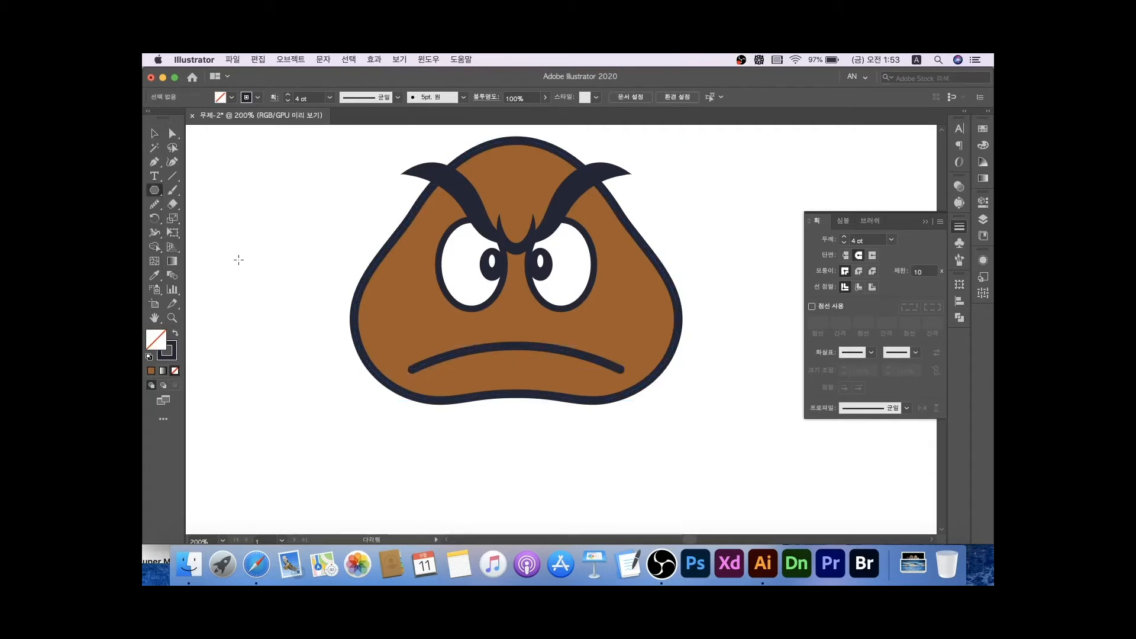
{"action": "left_click", "coordinate": [370, 302]}
{"action": "key", "text": "Return"}
{"action": "key", "text": "v"}
{"action": "key", "text": "super+minus"}
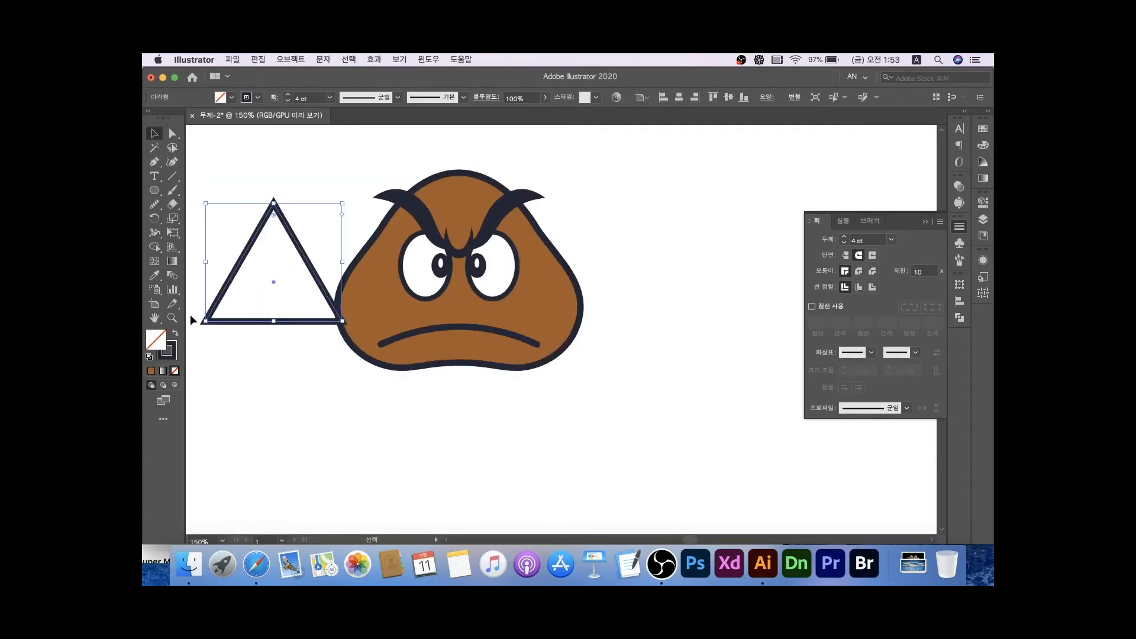
{"action": "double_click", "coordinate": [155, 340]}
{"action": "type", "text": "ffffff"}
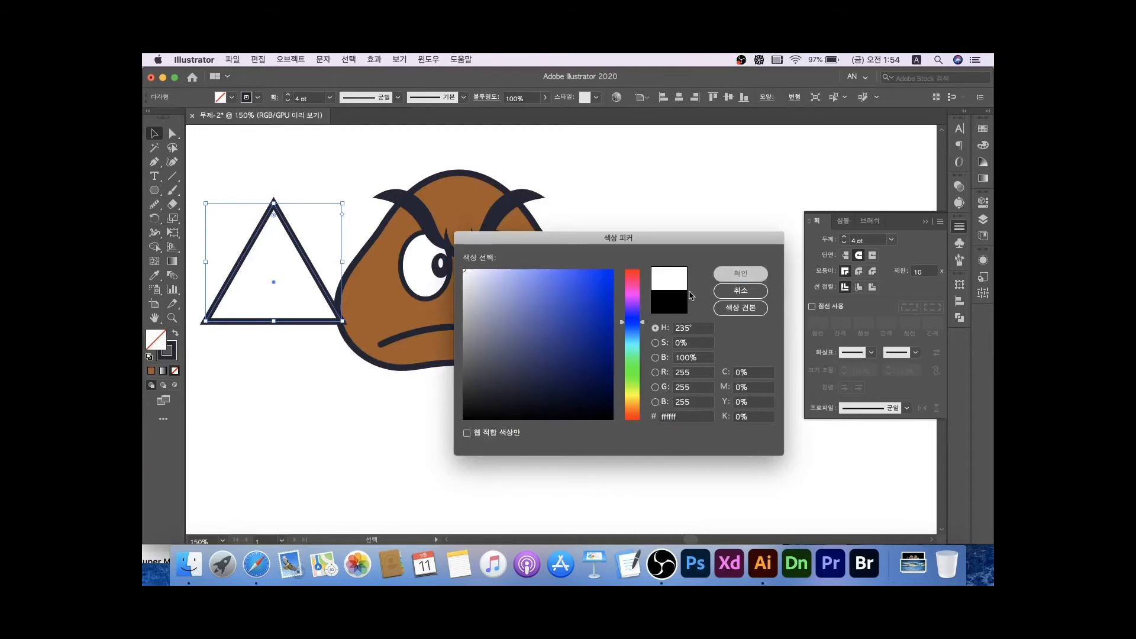
{"action": "left_click", "coordinate": [736, 274]}
Scale the white triangle down to a narrow tooth and place it above the left end of the mouth
{"action": "left_click_drag", "start_coordinate": [238, 253], "coordinate": [288, 286]}
{"action": "left_click_drag", "start_coordinate": [379, 219], "coordinate": [356, 258]}
{"action": "left_click", "coordinate": [296, 311]}
{"action": "scroll", "coordinate": [296, 310], "scroll_direction": "up", "scroll_amount": 1}
{"action": "left_click_drag", "start_coordinate": [398, 321], "coordinate": [434, 326]}
Curve both sides of the tooth outward and round its tip
{"action": "key", "text": "shift+grave"}
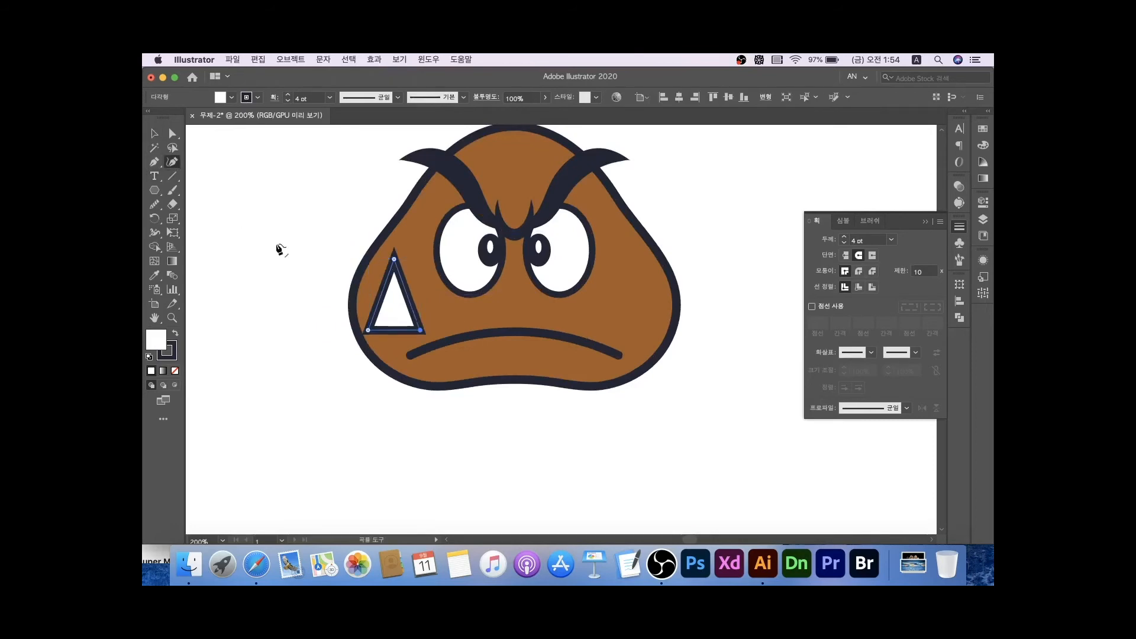
{"action": "scroll", "coordinate": [331, 287], "scroll_direction": "up", "scroll_amount": 2}
{"action": "left_click", "coordinate": [424, 306]}
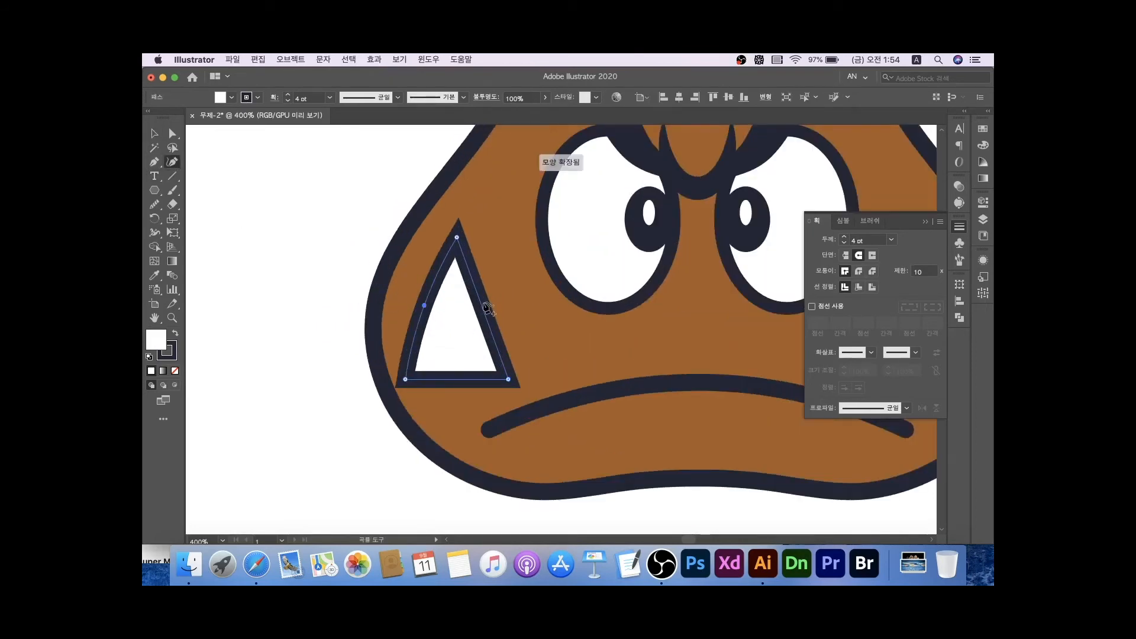
{"action": "left_click", "coordinate": [485, 298]}
{"action": "key", "text": "a"}
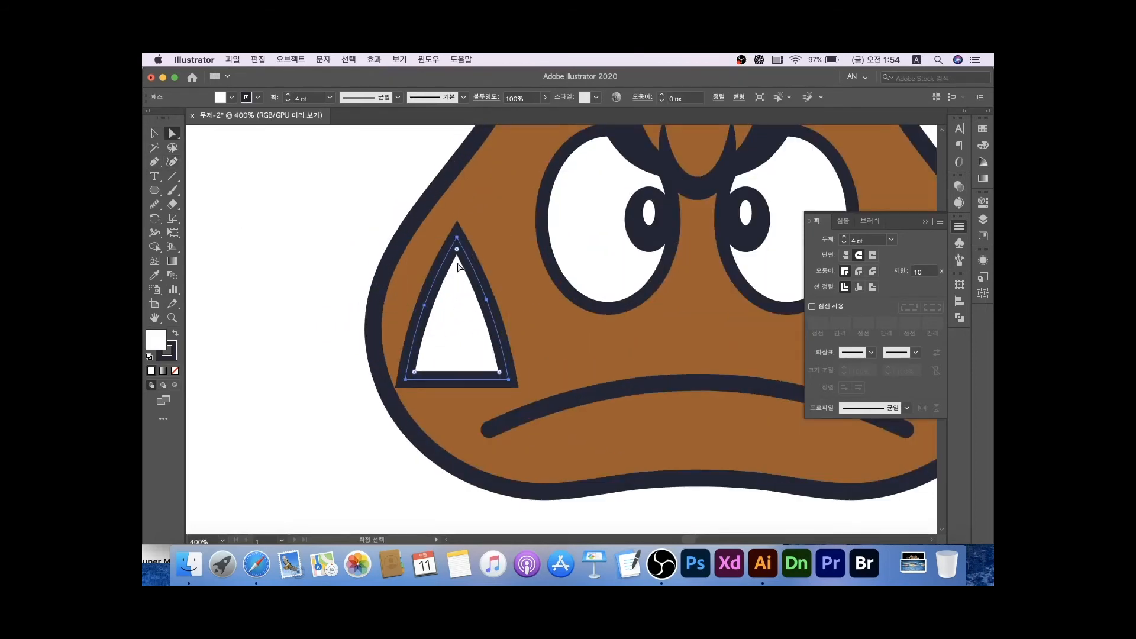
{"action": "left_click_drag", "start_coordinate": [457, 254], "coordinate": [457, 257]}
{"action": "key", "text": "v"}
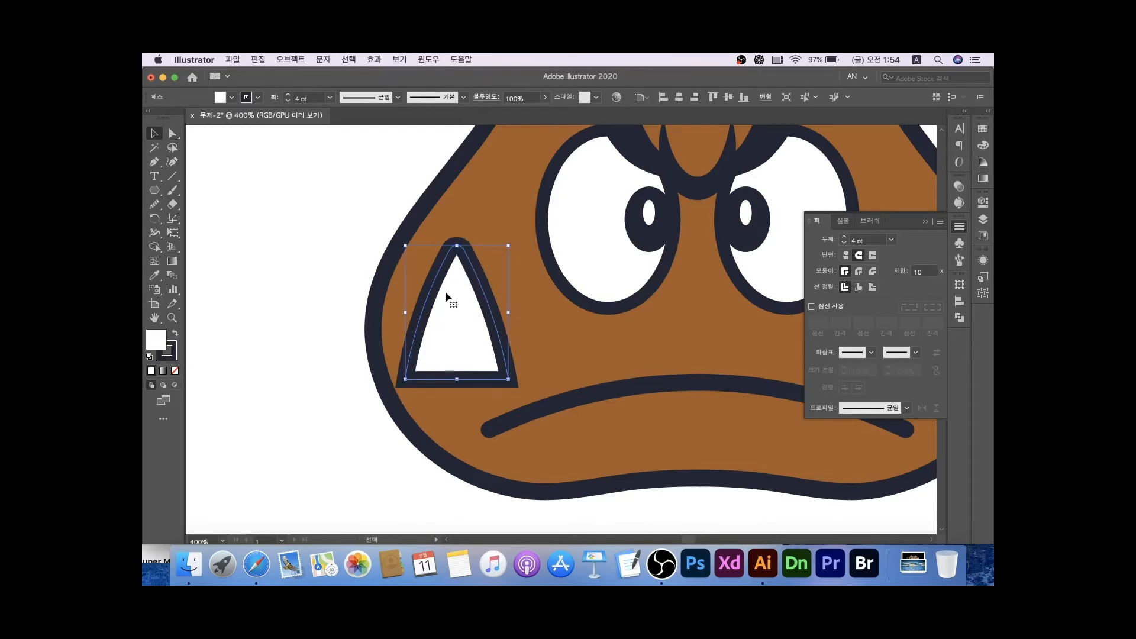
{"action": "left_click", "coordinate": [297, 277]}
Tilt the tooth and resize it so that it sits on the left end of the mouth line
{"action": "scroll", "coordinate": [296, 276], "scroll_direction": "down", "scroll_amount": 1}
{"action": "mouse_move", "coordinate": [416, 309]}
{"action": "left_mouse_down"}
{"action": "mouse_move", "coordinate": [458, 314]}
{"action": "mouse_move", "coordinate": [428, 308]}
{"action": "left_mouse_up"}
{"action": "mouse_move", "coordinate": [462, 258]}
{"action": "left_mouse_down"}
{"action": "mouse_move", "coordinate": [462, 273]}
{"action": "mouse_move", "coordinate": [492, 278]}
{"action": "mouse_move", "coordinate": [481, 264]}
{"action": "left_mouse_up"}
{"action": "left_click", "coordinate": [297, 274]}
{"action": "left_click_drag", "start_coordinate": [466, 324], "coordinate": [509, 361]}
{"action": "left_click", "coordinate": [301, 348]}
{"action": "scroll", "coordinate": [301, 348], "scroll_direction": "down", "scroll_amount": 2}
{"action": "left_click_drag", "start_coordinate": [300, 372], "coordinate": [320, 370]}
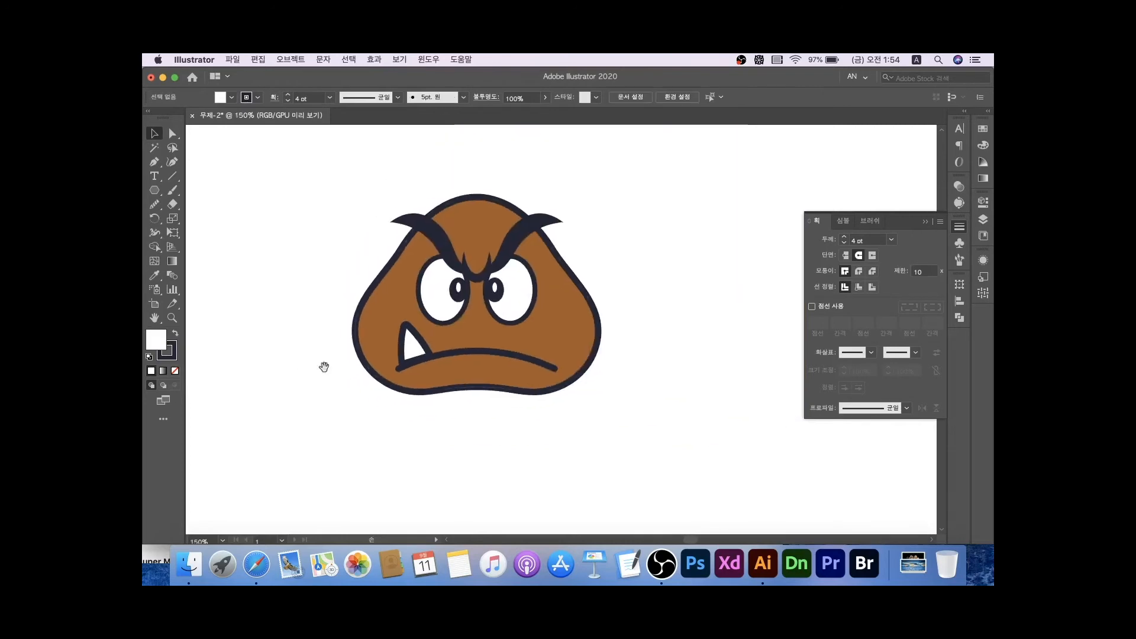
Duplicate the left tooth, reflect the copy across the vertical axis, and place it on the right end of the mouth
{"action": "scroll", "coordinate": [414, 359], "scroll_direction": "up", "scroll_amount": 1}
{"action": "left_click_drag", "start_coordinate": [406, 343], "coordinate": [569, 331]}
{"action": "right_click", "coordinate": [569, 332]}
{"action": "mouse_move", "coordinate": [627, 476]}
{"action": "left_click", "coordinate": [704, 474]}
{"action": "left_click", "coordinate": [628, 348]}
{"action": "left_click", "coordinate": [628, 395]}
{"action": "scroll", "coordinate": [636, 390], "scroll_direction": "up", "scroll_amount": 1}
{"action": "left_click_drag", "start_coordinate": [641, 389], "coordinate": [713, 394]}
Center the pair of teeth horizontally on the mouth line
{"action": "left_click", "coordinate": [613, 307]}
{"action": "left_click", "coordinate": [345, 306], "text": "shift"}
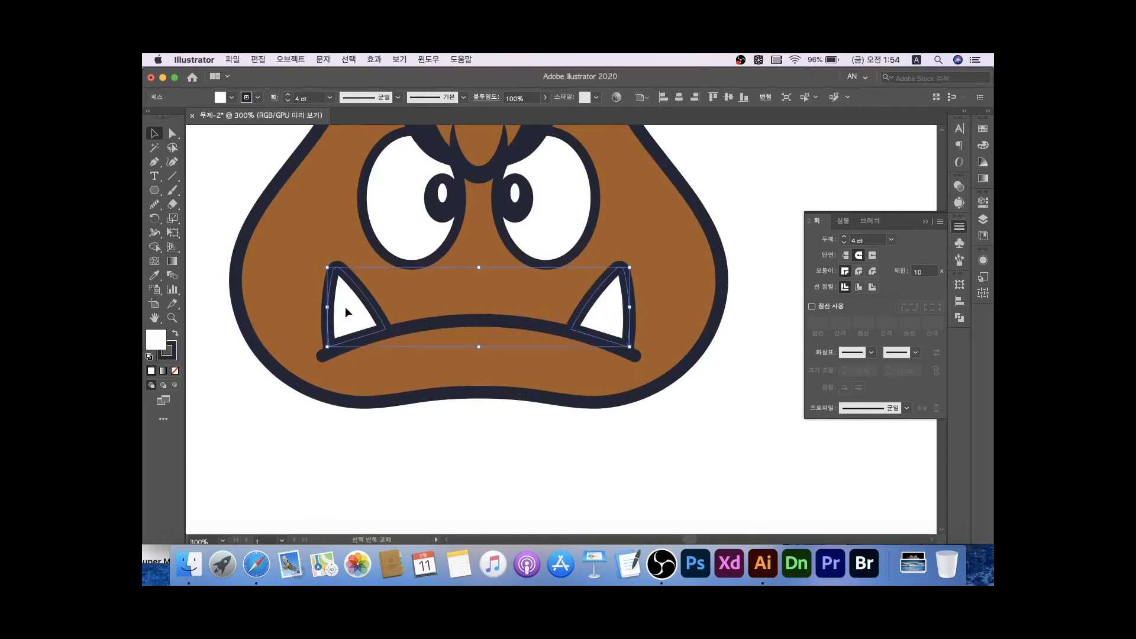
{"action": "left_click", "coordinate": [480, 320], "text": "shift"}
{"action": "left_click", "coordinate": [679, 98]}
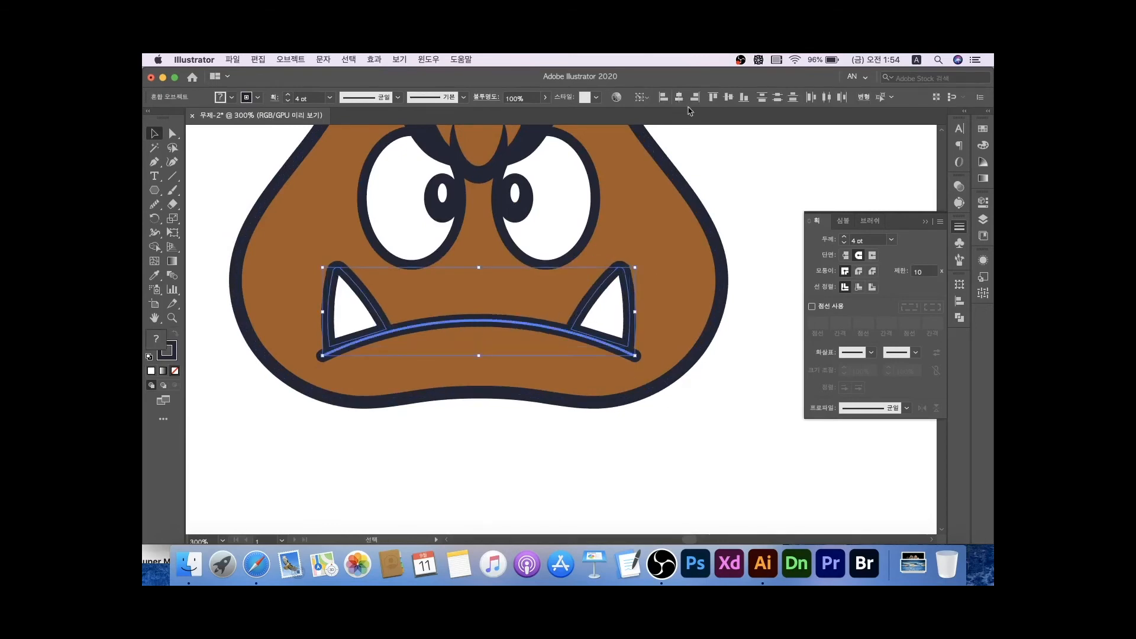
{"action": "left_click", "coordinate": [732, 230]}
{"action": "scroll", "coordinate": [733, 232], "scroll_direction": "down", "scroll_amount": 1}
{"action": "scroll", "coordinate": [584, 385], "scroll_direction": "down", "scroll_amount": 1}
{"action": "scroll", "coordinate": [557, 386], "scroll_direction": "right", "scroll_amount": 3}
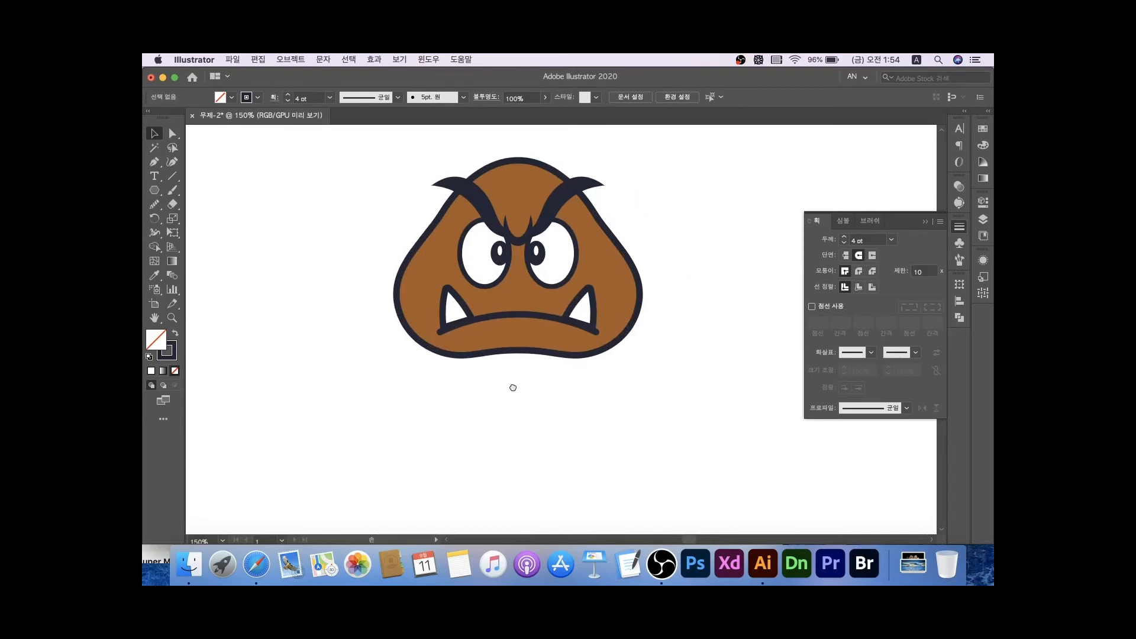
Draw a circle below the head and copy the head's brown fill and dark outline onto it with the Eyedropper
{"action": "left_click_drag", "start_coordinate": [153, 191], "coordinate": [207, 219]}
{"action": "left_click_drag", "start_coordinate": [503, 429], "coordinate": [445, 371]}
{"action": "key", "text": "i"}
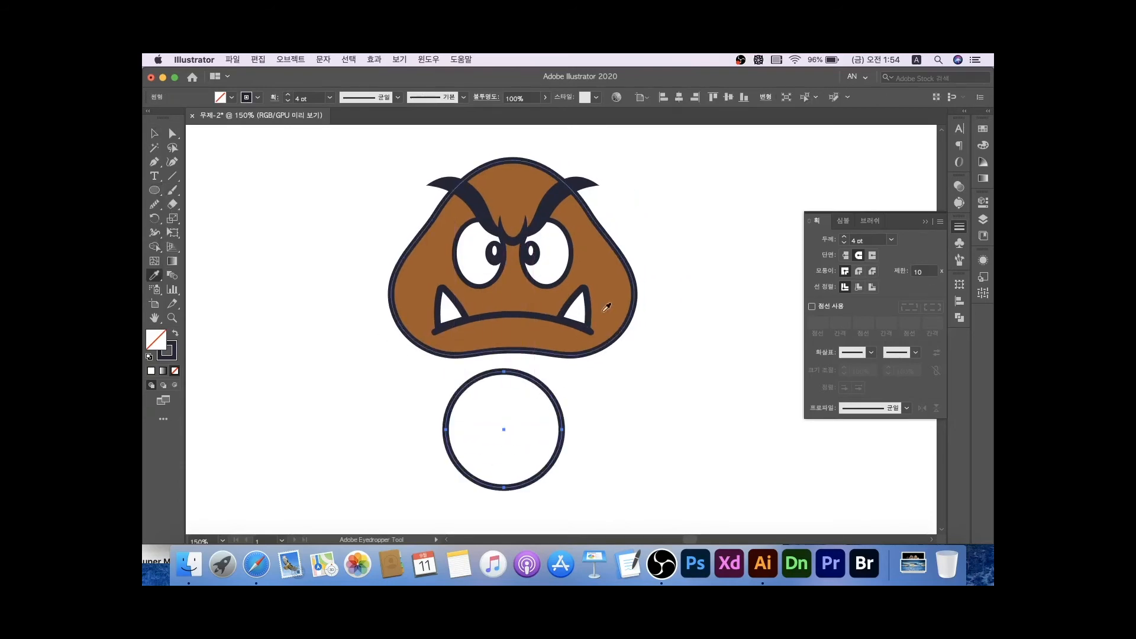
{"action": "left_click", "coordinate": [606, 307]}
{"action": "key", "text": "v"}
{"action": "left_click", "coordinate": [585, 385]}
Move the circle up against the underside of the head and change its fill to light beige
{"action": "left_click_drag", "start_coordinate": [512, 452], "coordinate": [520, 435]}
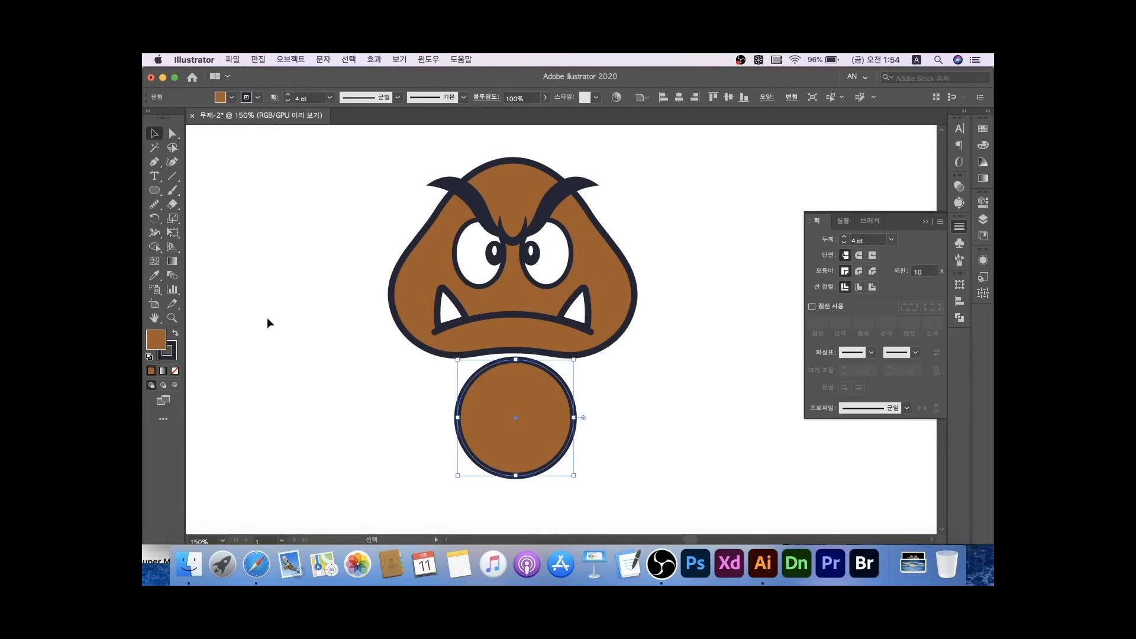
{"action": "double_click", "coordinate": [156, 339]}
{"action": "left_click", "coordinate": [505, 292]}
{"action": "left_click", "coordinate": [740, 273]}
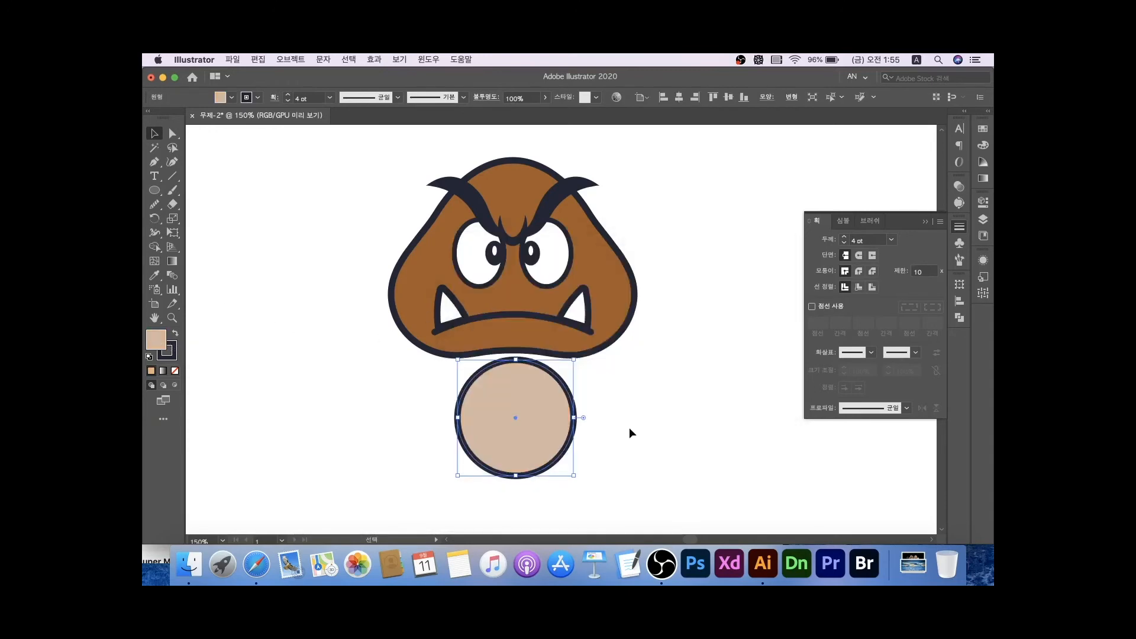
Flatten the beige circle by moving its bottom anchor point straight up about 9 px
{"action": "left_click", "coordinate": [627, 414]}
{"action": "scroll", "coordinate": [621, 396], "scroll_direction": "down", "scroll_amount": 2}
{"action": "key", "text": "a"}
{"action": "left_click", "coordinate": [524, 458]}
{"action": "left_click_drag", "start_coordinate": [523, 459], "coordinate": [519, 441]}
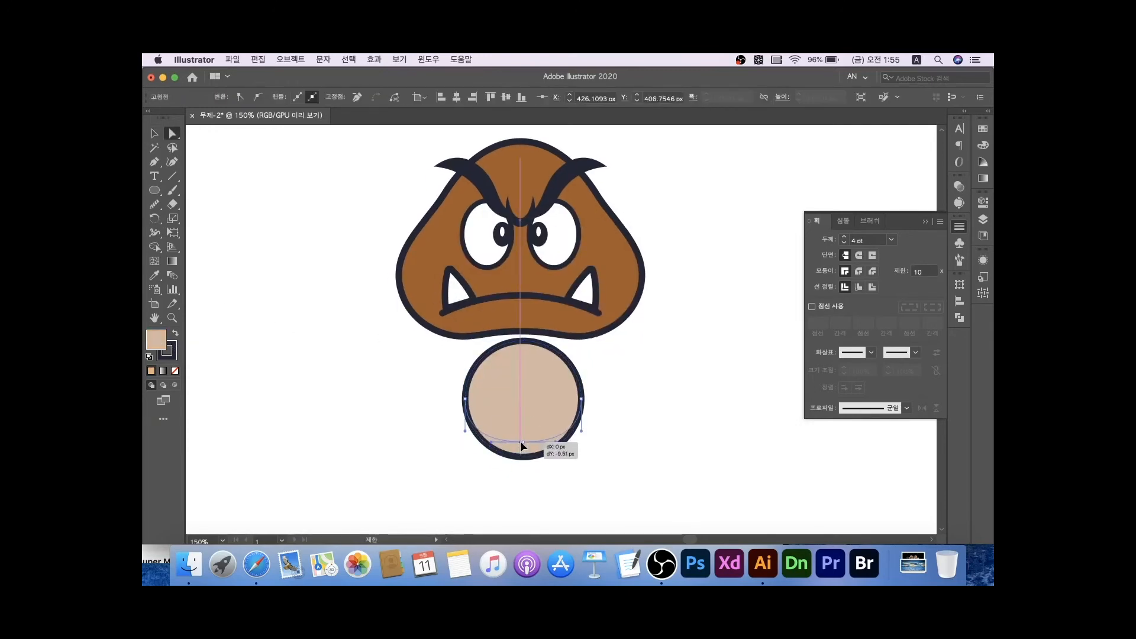
Shrink the beige body, overlap it with the base of the head, and center it horizontally on the head
{"action": "key", "text": "v"}
{"action": "left_click_drag", "start_coordinate": [468, 391], "coordinate": [527, 371]}
{"action": "key", "text": "a"}
{"action": "left_click", "coordinate": [624, 405]}
{"action": "key", "text": "v"}
{"action": "left_click", "coordinate": [621, 235], "text": "shift"}
{"action": "left_click", "coordinate": [517, 380]}
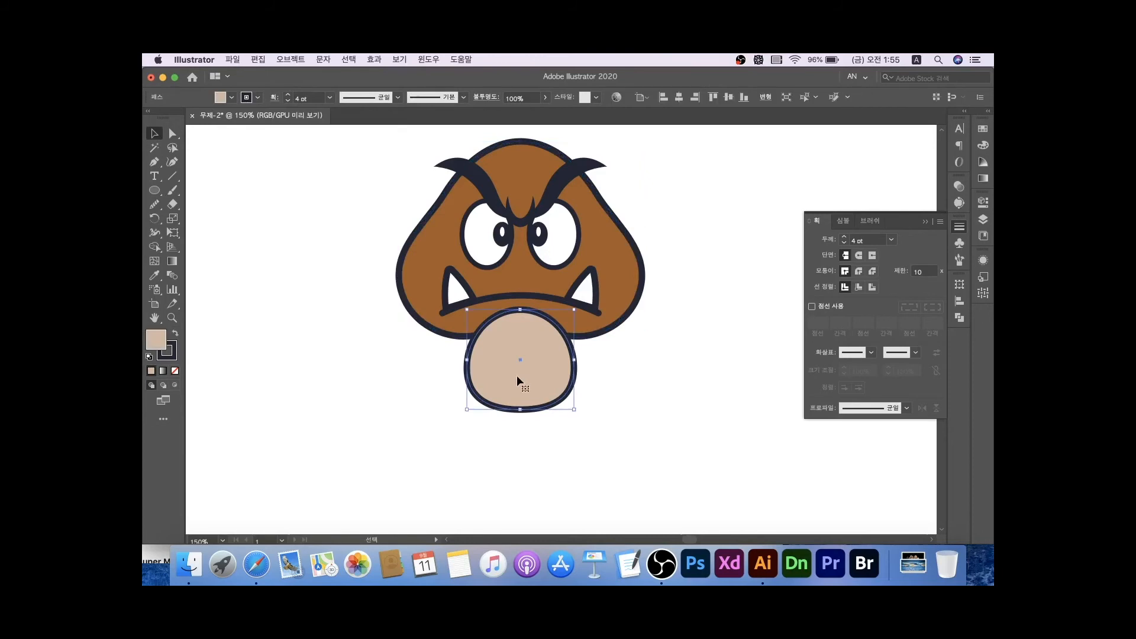
Send the beige body behind the head
{"action": "key", "text": "super+shift+bracketleft"}
{"action": "left_click", "coordinate": [633, 429]}
{"action": "left_click", "coordinate": [519, 389]}
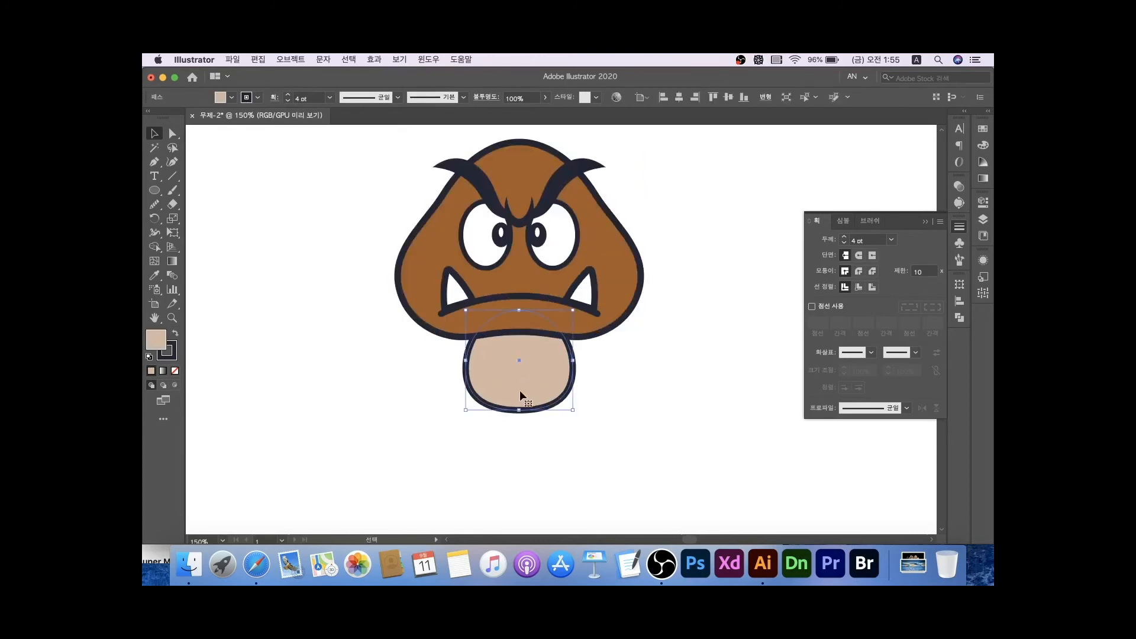
Draw a smaller circle at the lower left of the body for the left foot
{"action": "left_click", "coordinate": [557, 439]}
{"action": "scroll", "coordinate": [557, 439], "scroll_direction": "down", "scroll_amount": 1}
{"action": "left_click_drag", "start_coordinate": [557, 439], "coordinate": [524, 433]}
{"action": "scroll", "coordinate": [545, 420], "scroll_direction": "up", "scroll_amount": 1}
{"action": "left_click", "coordinate": [155, 193]}
{"action": "left_click_drag", "start_coordinate": [432, 403], "coordinate": [396, 389]}
{"action": "key", "text": "v"}
{"action": "left_click", "coordinate": [373, 421]}
Fill the foot circle with the darker brown 895a3a
{"action": "scroll", "coordinate": [372, 425], "scroll_direction": "left", "scroll_amount": 2}
{"action": "scroll", "coordinate": [372, 425], "scroll_direction": "down", "scroll_amount": 1}
{"action": "left_click", "coordinate": [441, 396]}
{"action": "double_click", "coordinate": [156, 340]}
{"action": "left_click", "coordinate": [543, 337]}
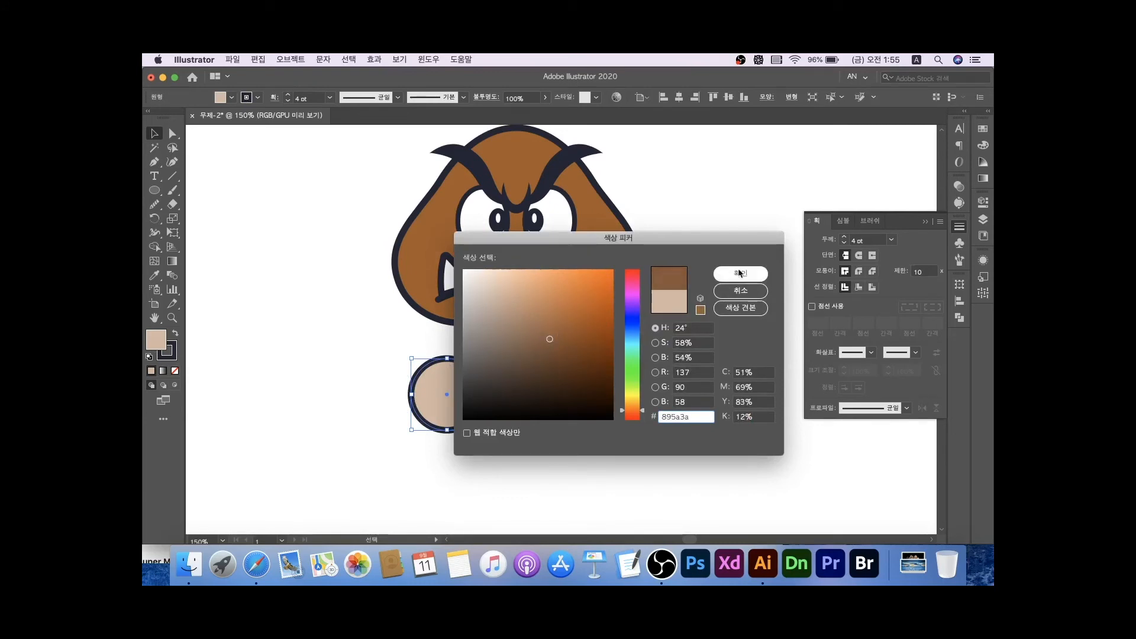
{"action": "left_click", "coordinate": [739, 273]}
Reshape the foot by raising its bottom anchor, lowering its top anchor slightly, and pushing its left anchor outward
{"action": "scroll", "coordinate": [566, 425], "scroll_direction": "down", "scroll_amount": 2}
{"action": "scroll", "coordinate": [565, 424], "scroll_direction": "up", "scroll_amount": 4}
{"action": "key", "text": "a"}
{"action": "left_click_drag", "start_coordinate": [479, 420], "coordinate": [479, 400]}
{"action": "scroll", "coordinate": [488, 433], "scroll_direction": "down", "scroll_amount": 1}
{"action": "scroll", "coordinate": [488, 434], "scroll_direction": "up", "scroll_amount": 1}
{"action": "left_click", "coordinate": [462, 375]}
{"action": "left_click_drag", "start_coordinate": [480, 326], "coordinate": [480, 331]}
{"action": "left_click_drag", "start_coordinate": [432, 374], "coordinate": [423, 375]}
{"action": "key", "text": "v"}
{"action": "left_click", "coordinate": [418, 400]}
Reduce the left foot's height slightly from its upper edge
{"action": "scroll", "coordinate": [419, 400], "scroll_direction": "down", "scroll_amount": 1}
{"action": "scroll", "coordinate": [417, 399], "scroll_direction": "up", "scroll_amount": 1}
{"action": "left_click", "coordinate": [460, 371]}
{"action": "scroll", "coordinate": [461, 373], "scroll_direction": "up", "scroll_amount": 1}
{"action": "key", "text": "a"}
{"action": "left_click", "coordinate": [389, 400]}
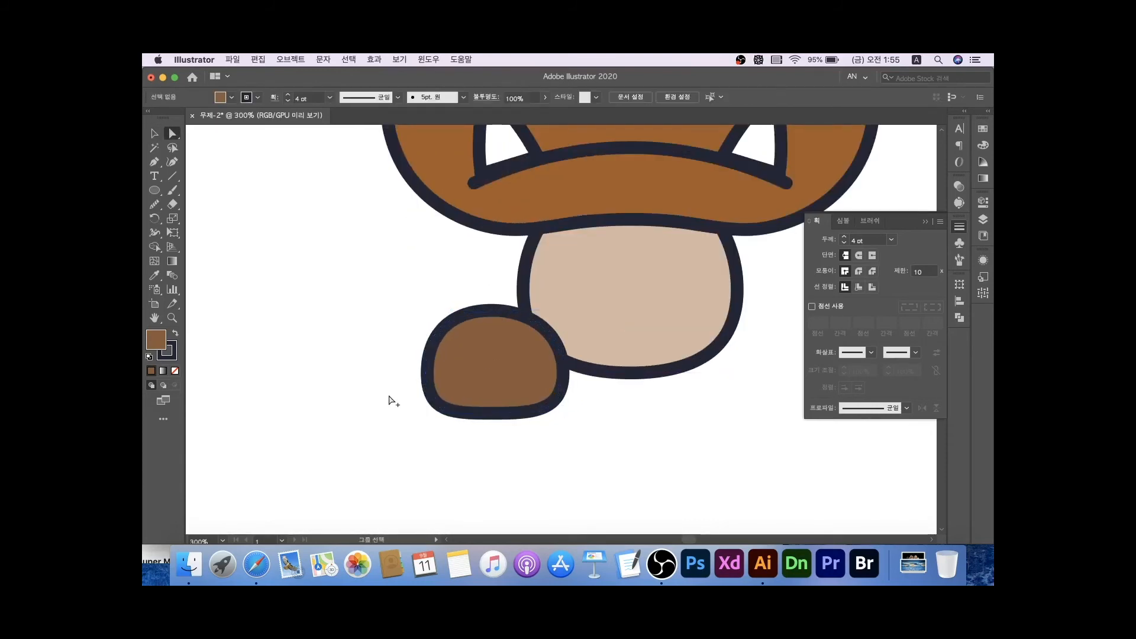
{"action": "key", "text": "v"}
{"action": "left_click", "coordinate": [478, 364]}
{"action": "left_click_drag", "start_coordinate": [494, 309], "coordinate": [495, 317]}
{"action": "left_click", "coordinate": [416, 335]}
Duplicate the left foot to the other side of the body and reflect the copy across the vertical axis
{"action": "scroll", "coordinate": [416, 335], "scroll_direction": "down", "scroll_amount": 1}
{"action": "scroll", "coordinate": [478, 413], "scroll_direction": "down", "scroll_amount": 1}
{"action": "scroll", "coordinate": [479, 413], "scroll_direction": "up", "scroll_amount": 1}
{"action": "left_click_drag", "start_coordinate": [478, 365], "coordinate": [649, 364]}
{"action": "right_click", "coordinate": [631, 362]}
{"action": "mouse_move", "coordinate": [658, 478]}
{"action": "left_click", "coordinate": [769, 474]}
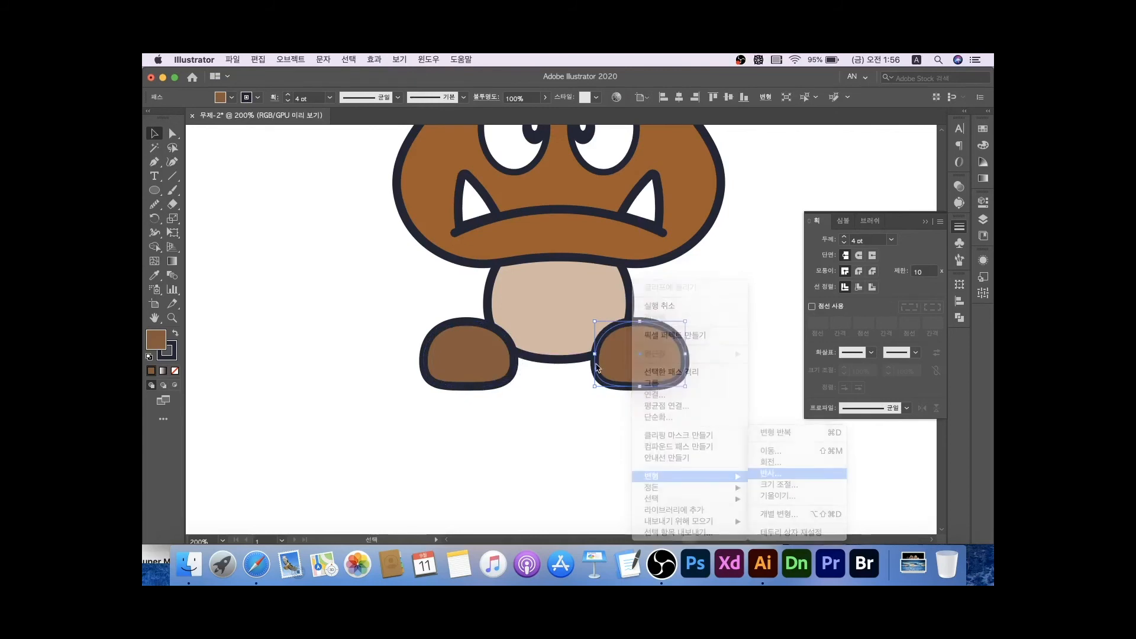
{"action": "left_click", "coordinate": [632, 348]}
{"action": "left_click", "coordinate": [636, 423]}
Enlarge both feet slightly and move each one inward toward the middle of the body
{"action": "left_click", "coordinate": [641, 366]}
{"action": "left_click", "coordinate": [479, 364], "text": "shift"}
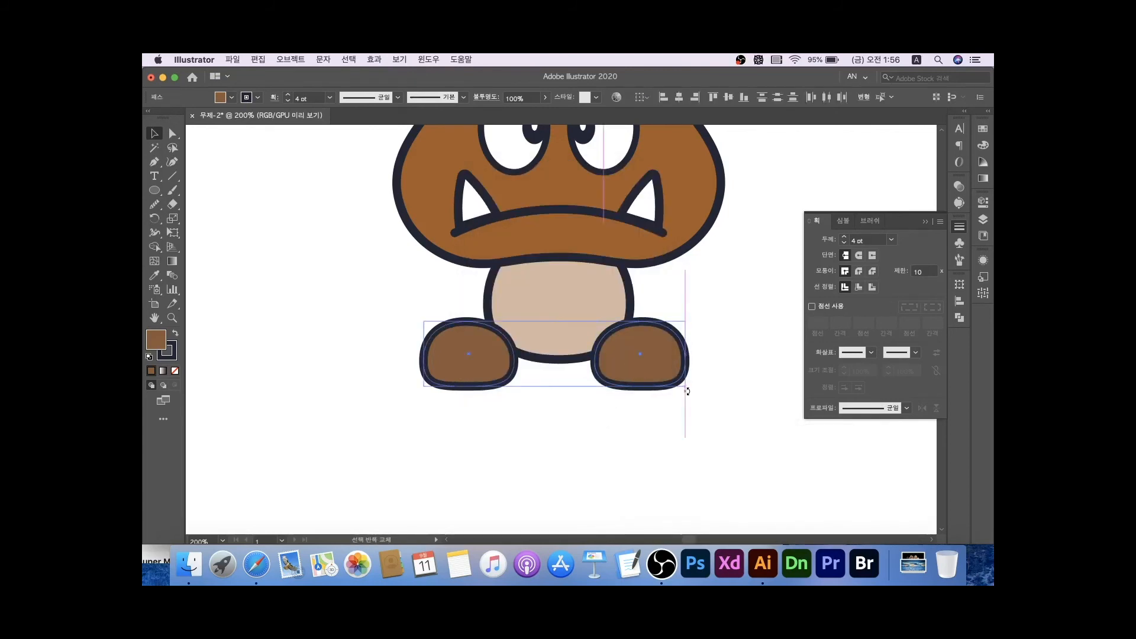
{"action": "left_click_drag", "start_coordinate": [686, 388], "coordinate": [699, 397]}
{"action": "left_click", "coordinate": [699, 407]}
{"action": "left_click_drag", "start_coordinate": [659, 362], "coordinate": [638, 362]}
{"action": "left_click", "coordinate": [594, 391]}
{"action": "scroll", "coordinate": [594, 391], "scroll_direction": "down", "scroll_amount": 1}
{"action": "left_click_drag", "start_coordinate": [547, 387], "coordinate": [569, 397]}
{"action": "left_click_drag", "start_coordinate": [498, 368], "coordinate": [523, 368]}
{"action": "left_click", "coordinate": [533, 416]}
{"action": "scroll", "coordinate": [533, 417], "scroll_direction": "up", "scroll_amount": 2}
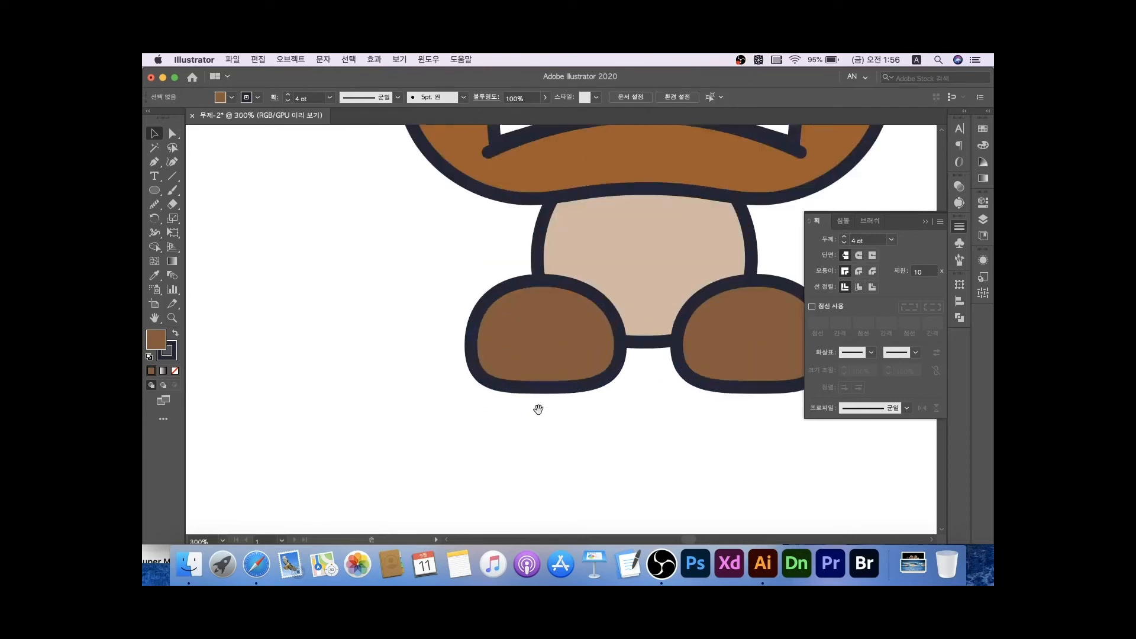
{"action": "left_click_drag", "start_coordinate": [537, 409], "coordinate": [506, 410]}
{"action": "scroll", "coordinate": [518, 417], "scroll_direction": "down", "scroll_amount": 1}
Group the two feet and center the group horizontally on the beige body
{"action": "left_click", "coordinate": [517, 387]}
{"action": "left_click", "coordinate": [627, 359], "text": "shift"}
{"action": "key", "text": "super+g"}
{"action": "left_click", "coordinate": [600, 310], "text": "shift"}
{"action": "left_click", "coordinate": [599, 308]}
{"action": "left_click", "coordinate": [679, 97]}
{"action": "left_click", "coordinate": [724, 331]}
{"action": "left_click", "coordinate": [663, 359]}
{"action": "left_click", "coordinate": [518, 429]}
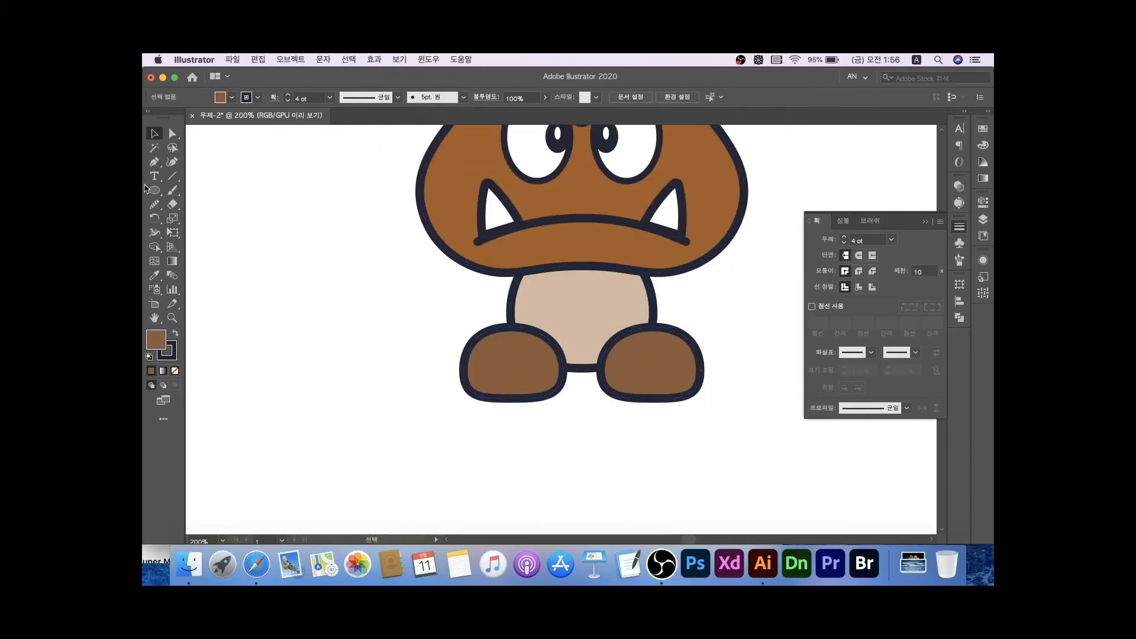
Draw a circle at the lower edge of the left foot and fill it with a light tan color
{"action": "left_click_drag", "start_coordinate": [506, 427], "coordinate": [468, 406]}
{"action": "double_click", "coordinate": [163, 344]}
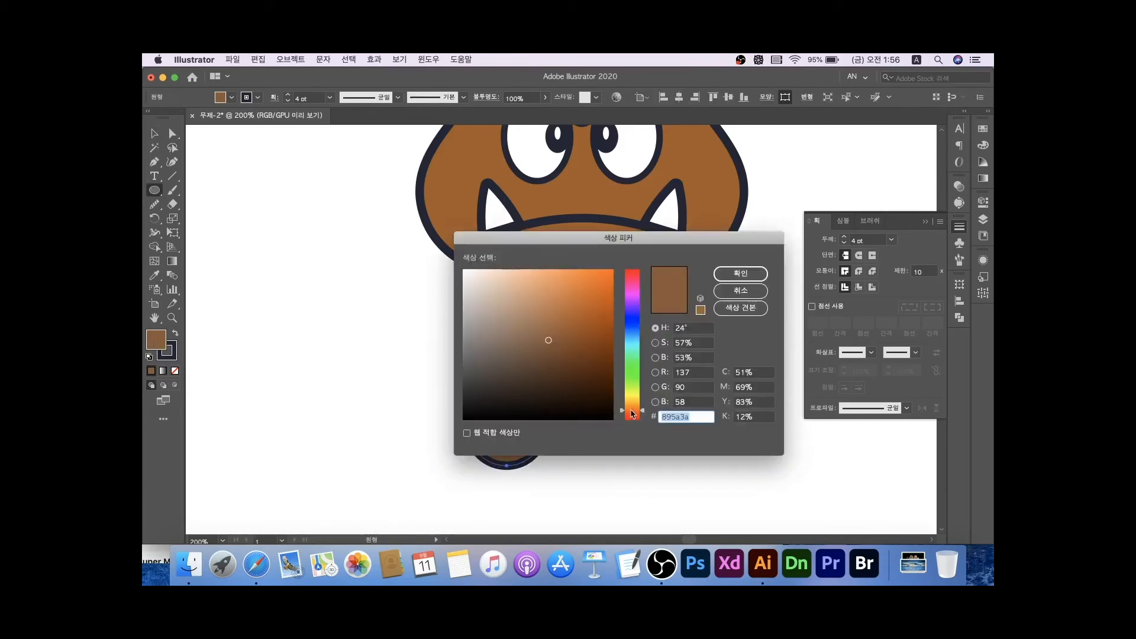
{"action": "left_click_drag", "start_coordinate": [632, 414], "coordinate": [632, 408]}
{"action": "left_click_drag", "start_coordinate": [552, 330], "coordinate": [515, 302]}
{"action": "left_click", "coordinate": [740, 274]}
Move the tan circle up onto the left foot, flatten its upper curve by about 3.75 px and shift it toward the foot's middle
{"action": "key", "text": "v"}
{"action": "left_click", "coordinate": [579, 436]}
{"action": "scroll", "coordinate": [576, 437], "scroll_direction": "up", "scroll_amount": 1}
{"action": "scroll", "coordinate": [576, 436], "scroll_direction": "left", "scroll_amount": 2}
{"action": "left_click_drag", "start_coordinate": [509, 417], "coordinate": [509, 384]}
{"action": "key", "text": "a"}
{"action": "left_click_drag", "start_coordinate": [509, 326], "coordinate": [507, 336]}
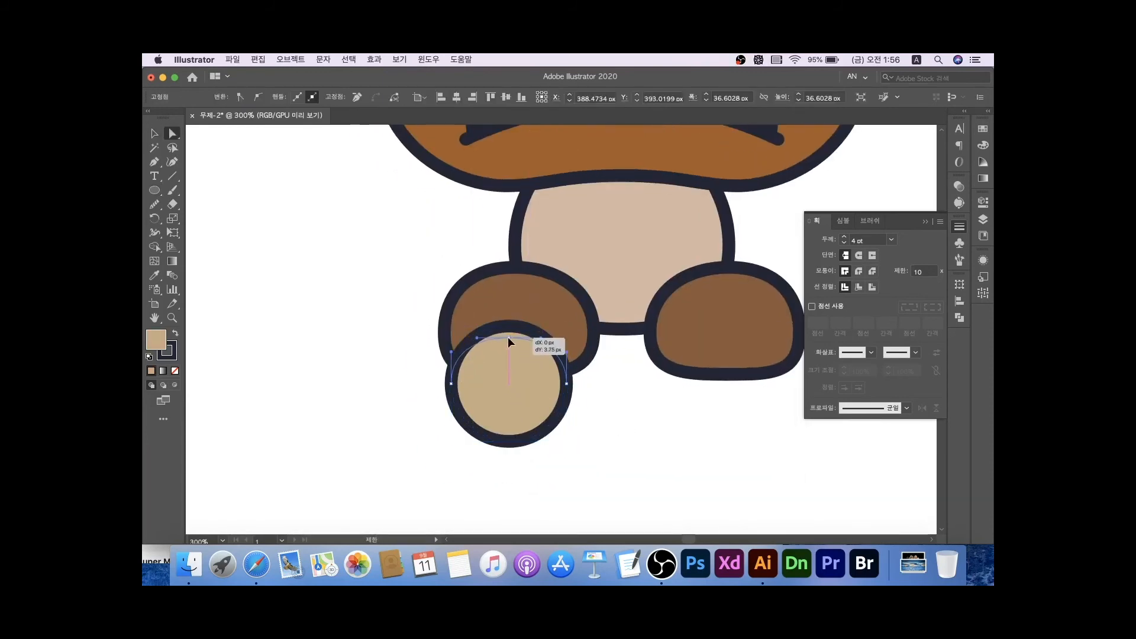
{"action": "key", "text": "v"}
{"action": "left_click_drag", "start_coordinate": [514, 392], "coordinate": [524, 383]}
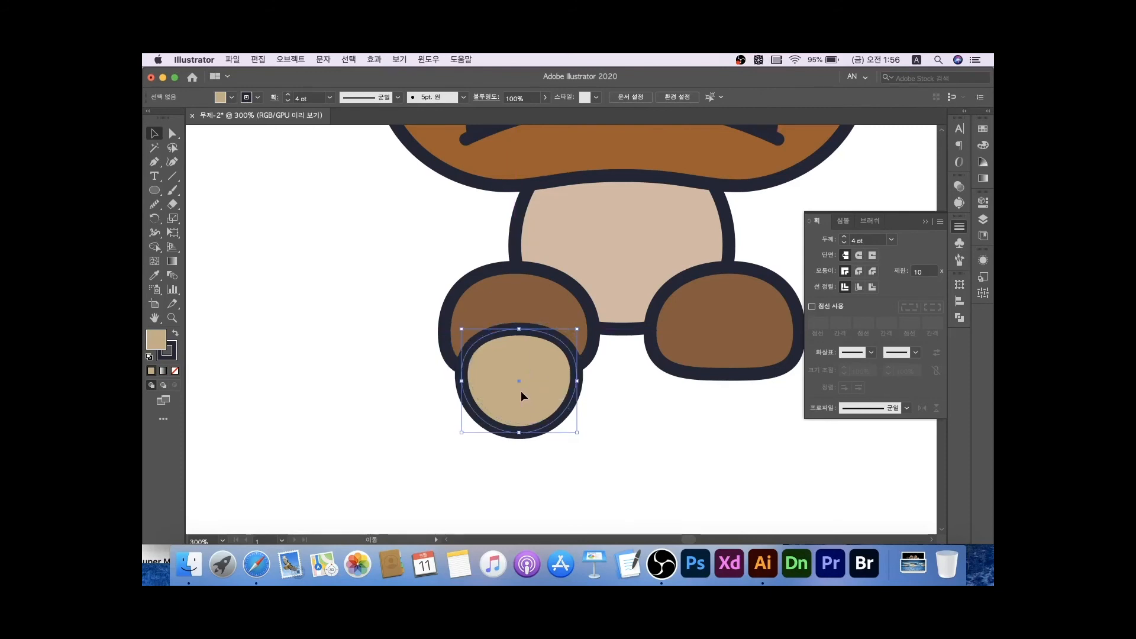
In outline view, scale the sole shape down and center it on the left foot's lower edge
{"action": "key", "text": "super+y"}
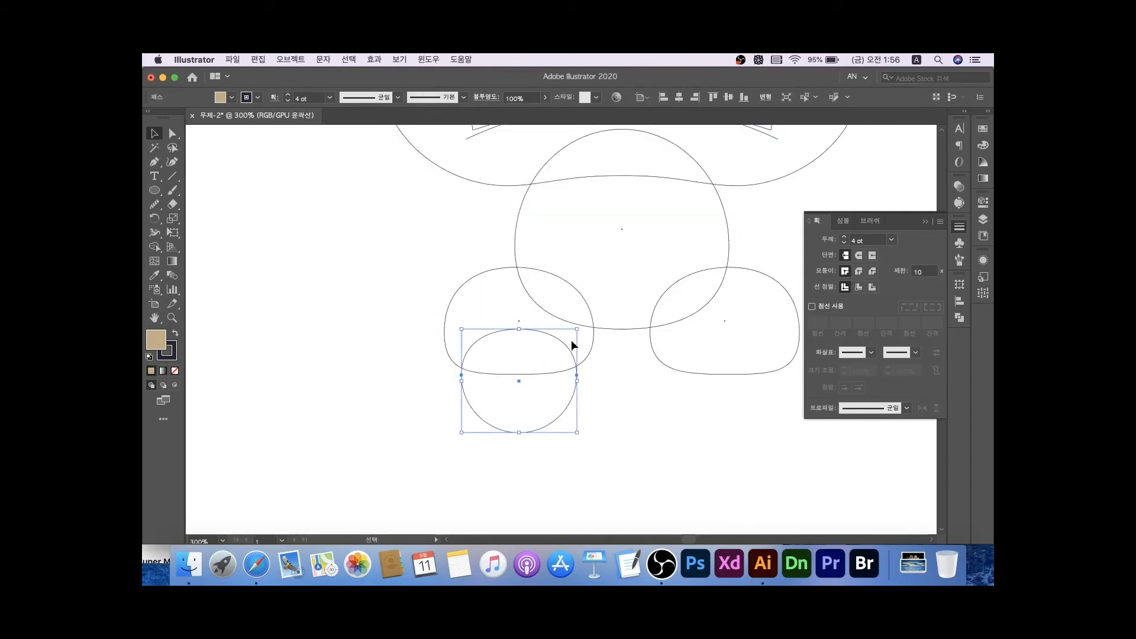
{"action": "left_click_drag", "start_coordinate": [577, 329], "coordinate": [570, 334]}
{"action": "left_click", "coordinate": [559, 414]}
{"action": "left_click_drag", "start_coordinate": [558, 414], "coordinate": [552, 406]}
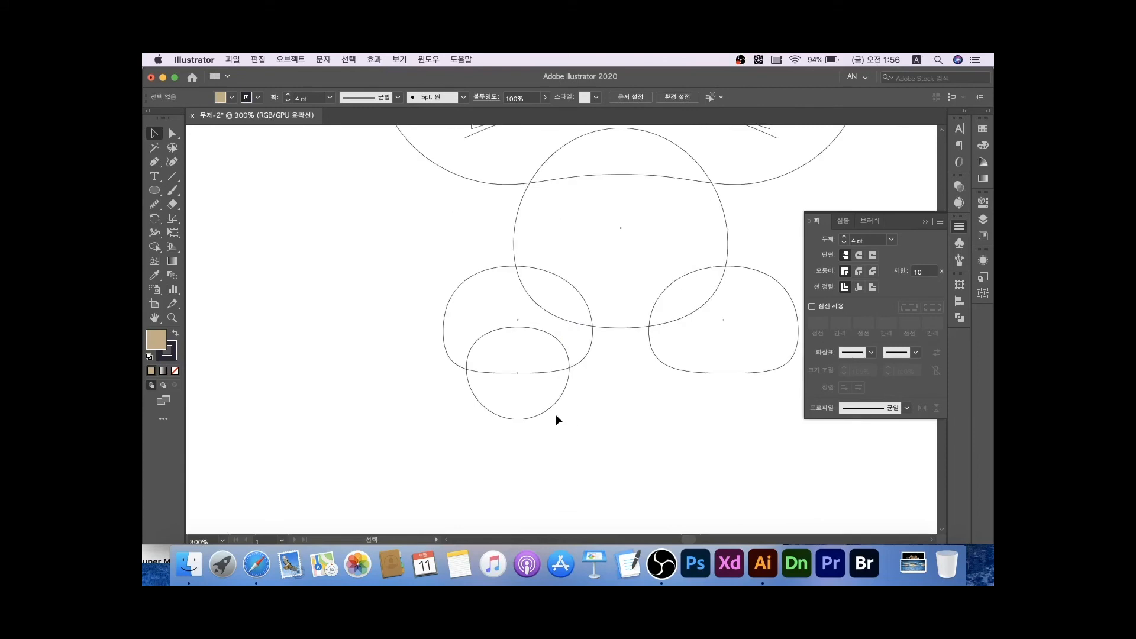
Trim away the part of the sole shape outside the left foot with Shape Builder and return to preview view
{"action": "left_click_drag", "start_coordinate": [546, 411], "coordinate": [388, 372]}
{"action": "left_click", "coordinate": [154, 247]}
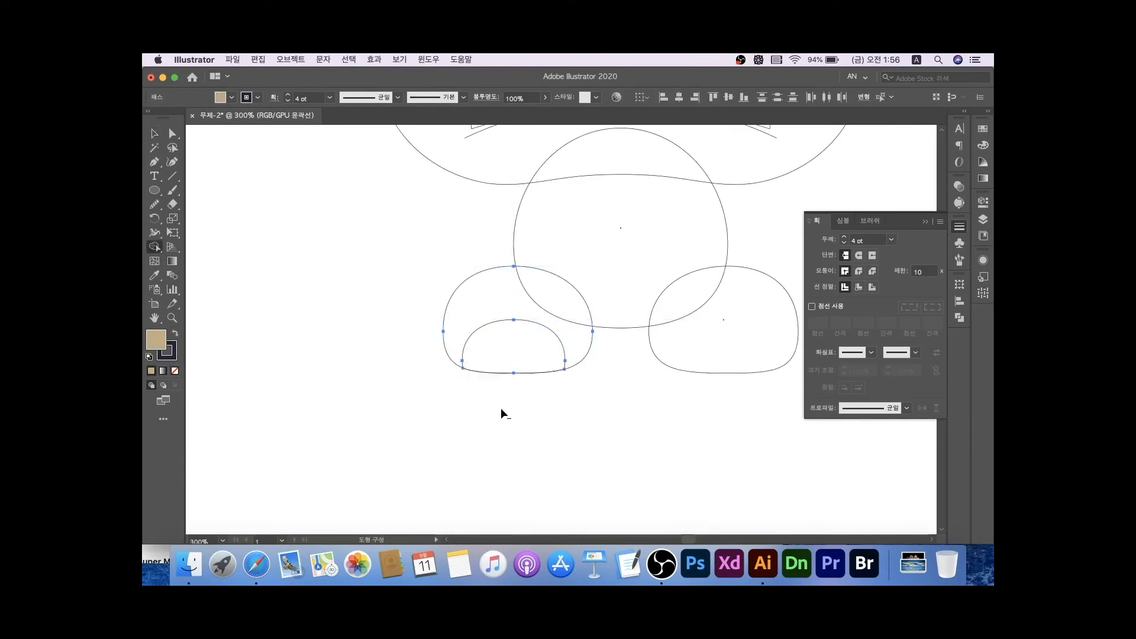
{"action": "key", "text": "v"}
{"action": "left_click", "coordinate": [475, 437]}
{"action": "key", "text": "super+y"}
{"action": "scroll", "coordinate": [486, 433], "scroll_direction": "down", "scroll_amount": 2}
{"action": "scroll", "coordinate": [541, 425], "scroll_direction": "up", "scroll_amount": 1}
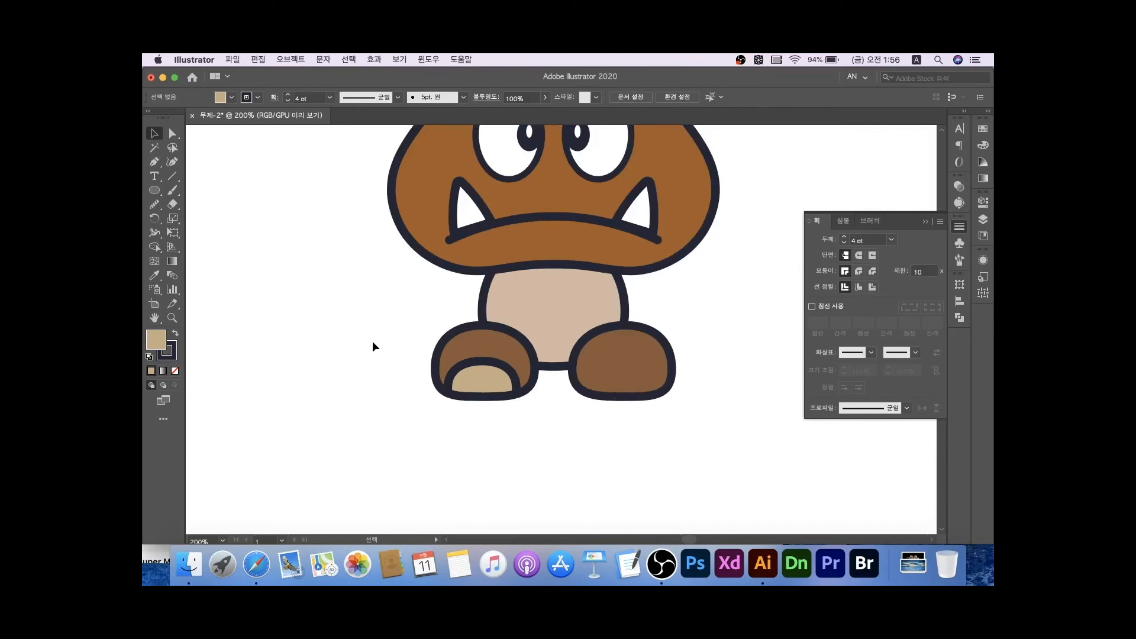
Group the left foot with its sole, rotate the group clockwise so the toe lifts outward, and nudge it up against the body
{"action": "left_click", "coordinate": [471, 428]}
{"action": "left_click_drag", "start_coordinate": [471, 428], "coordinate": [416, 370]}
{"action": "left_click", "coordinate": [417, 372]}
{"action": "left_click_drag", "start_coordinate": [496, 374], "coordinate": [490, 364]}
{"action": "left_click_drag", "start_coordinate": [508, 407], "coordinate": [509, 413]}
{"action": "left_click_drag", "start_coordinate": [475, 371], "coordinate": [472, 363]}
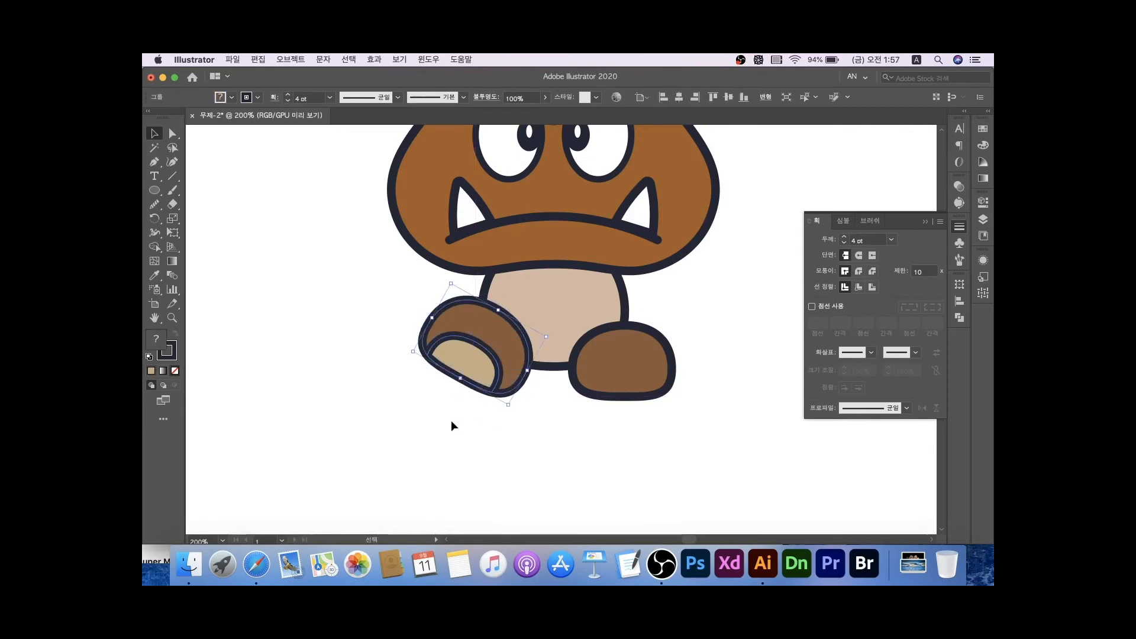
Delete the tan sole shape from the raised left foot
{"action": "left_click", "coordinate": [454, 404]}
{"action": "left_click", "coordinate": [462, 415], "text": "alt+super"}
{"action": "left_click", "coordinate": [501, 431], "text": "alt+super"}
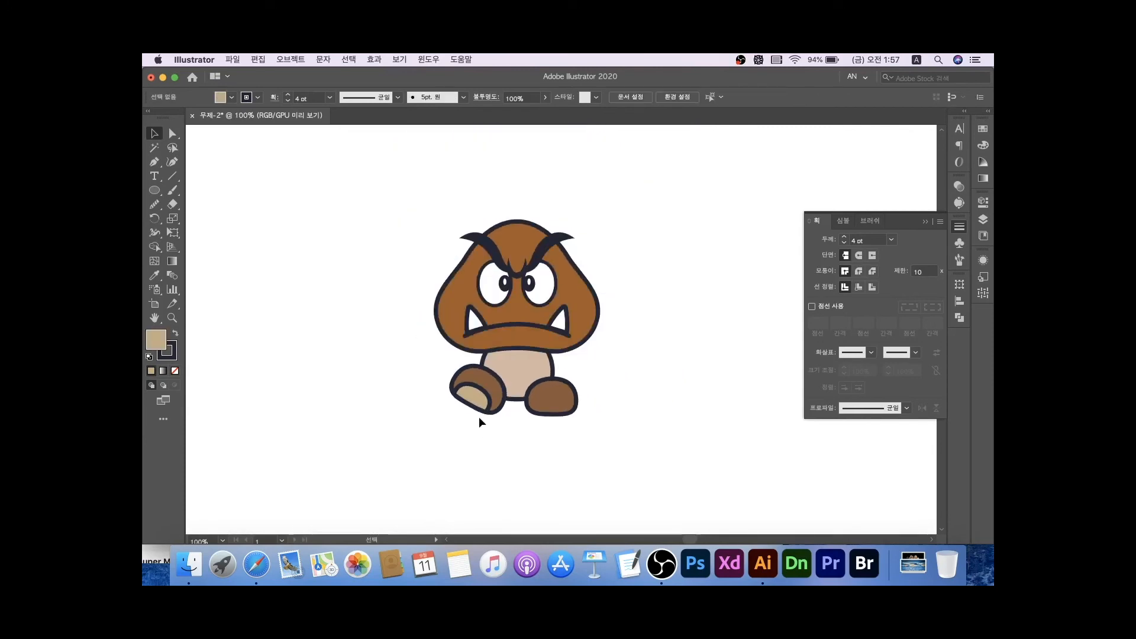
{"action": "left_click", "coordinate": [475, 417], "text": "super"}
{"action": "left_click", "coordinate": [475, 385]}
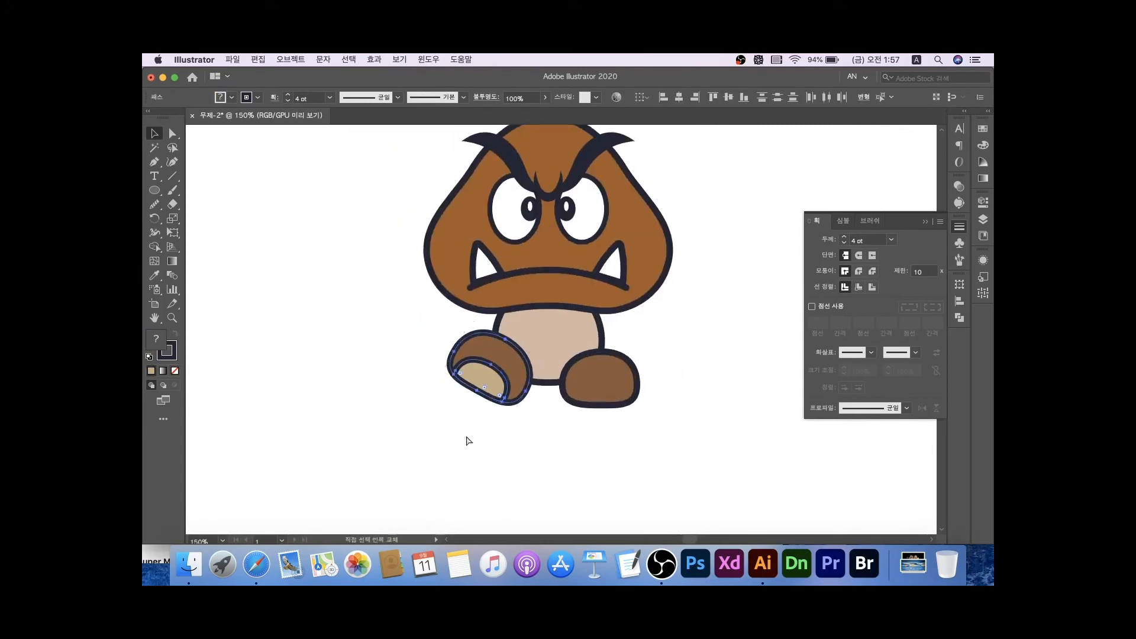
{"action": "key", "text": "Delete"}
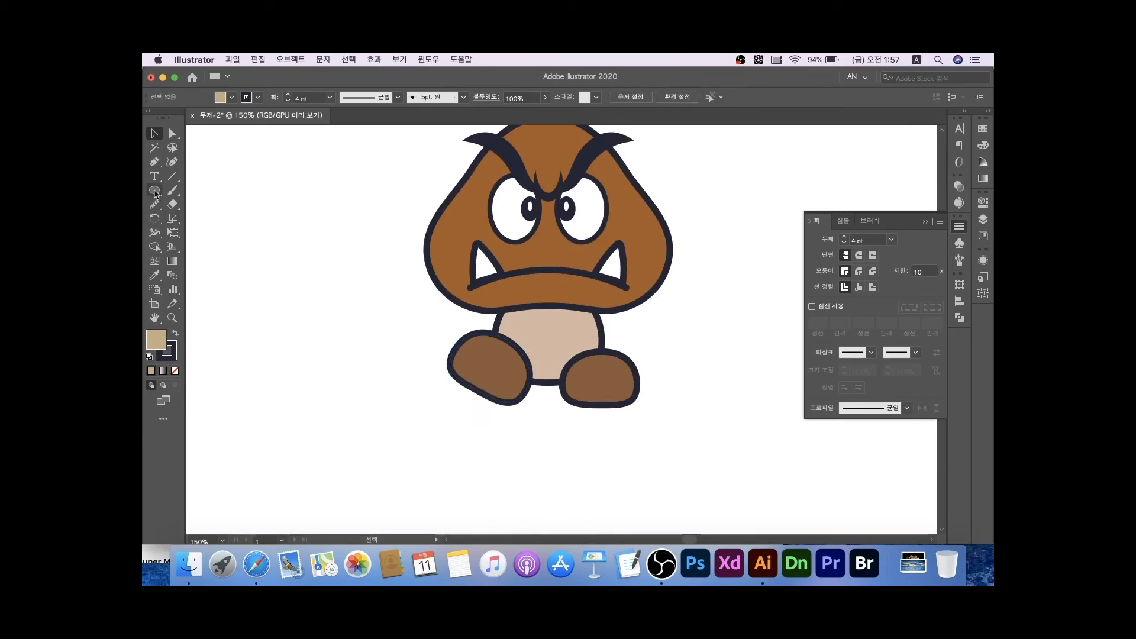
Draw a new tan ellipse over the raised left foot's lower edge, tilt it to the foot's angle and scale it down in outline view
{"action": "left_click_drag", "start_coordinate": [451, 388], "coordinate": [507, 464]}
{"action": "key", "text": "v"}
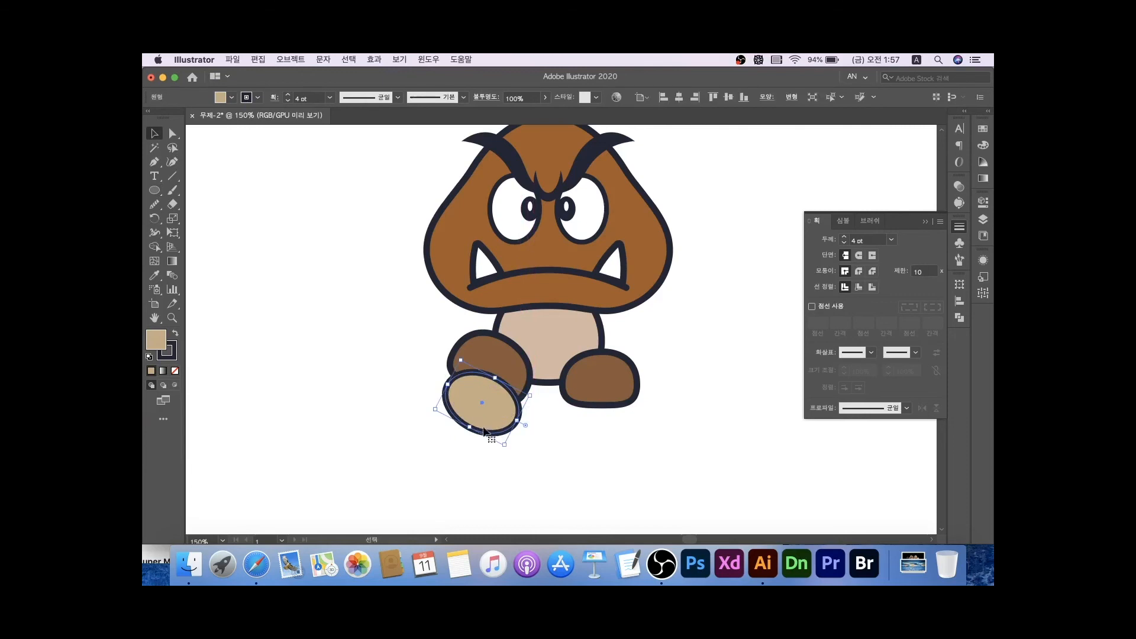
{"action": "key", "text": "ctrl+y"}
{"action": "left_click_drag", "start_coordinate": [504, 444], "coordinate": [499, 412]}
{"action": "left_click", "coordinate": [503, 430]}
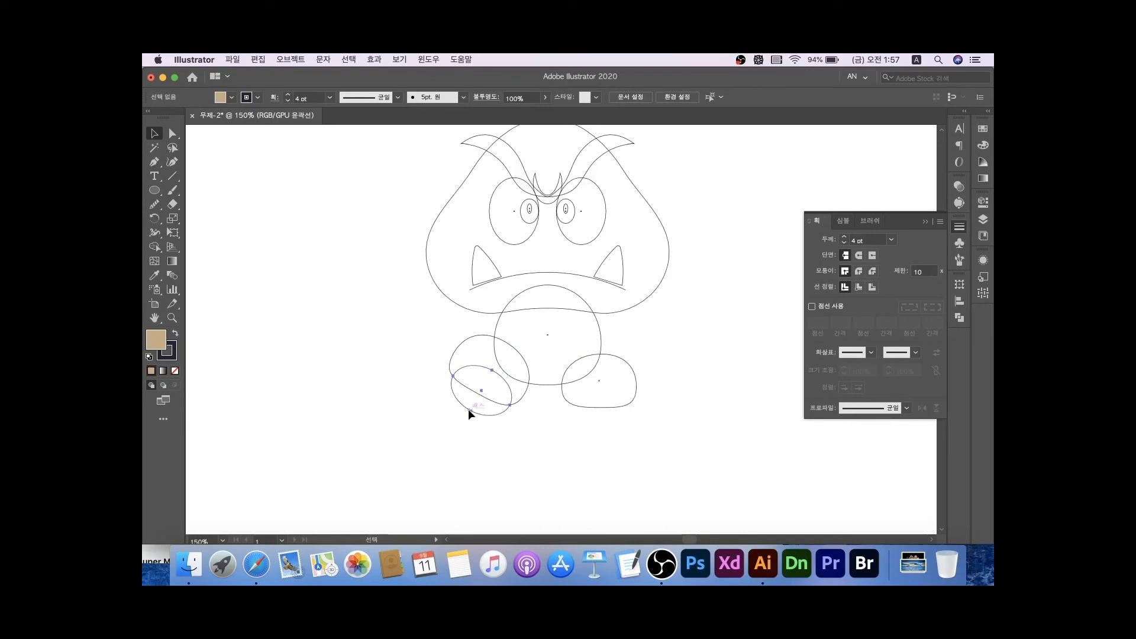
Reshape the new sole ellipse by widening it and moving its anchor points into a rounder form that fits the raised foot
{"action": "scroll", "coordinate": [485, 404], "scroll_direction": "up", "scroll_amount": 2}
{"action": "left_click_drag", "start_coordinate": [555, 361], "coordinate": [549, 361]}
{"action": "key", "text": "a"}
{"action": "left_click_drag", "start_coordinate": [498, 334], "coordinate": [502, 330]}
{"action": "left_click", "coordinate": [564, 412]}
{"action": "key", "text": "v"}
{"action": "left_click", "coordinate": [528, 354]}
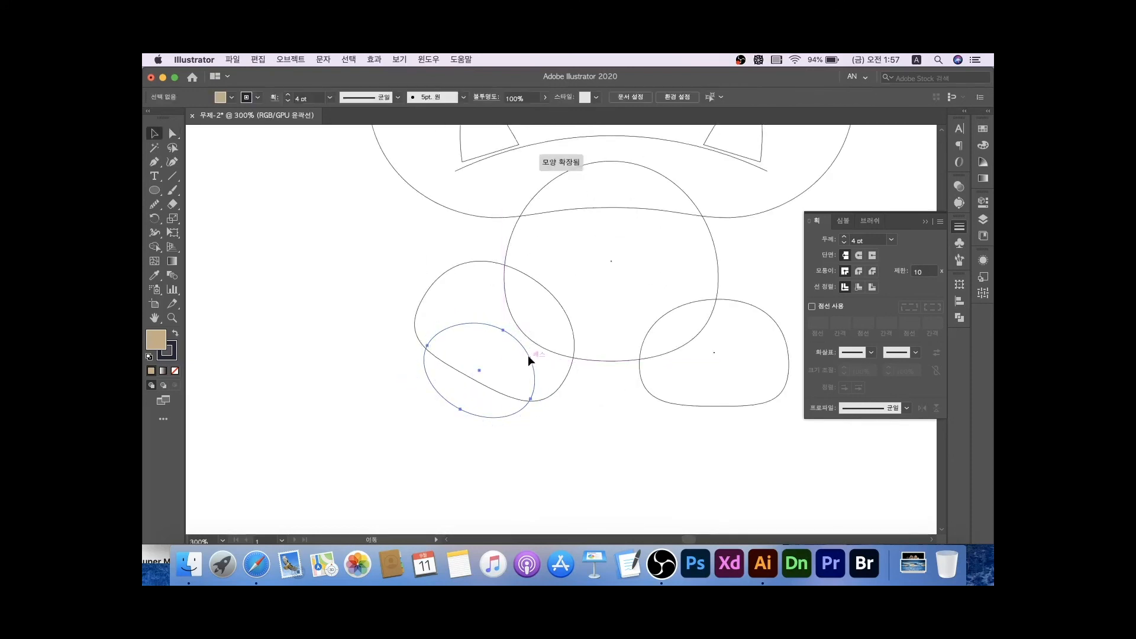
{"action": "key", "text": "a"}
{"action": "left_click_drag", "start_coordinate": [460, 410], "coordinate": [449, 417]}
{"action": "left_click", "coordinate": [513, 407]}
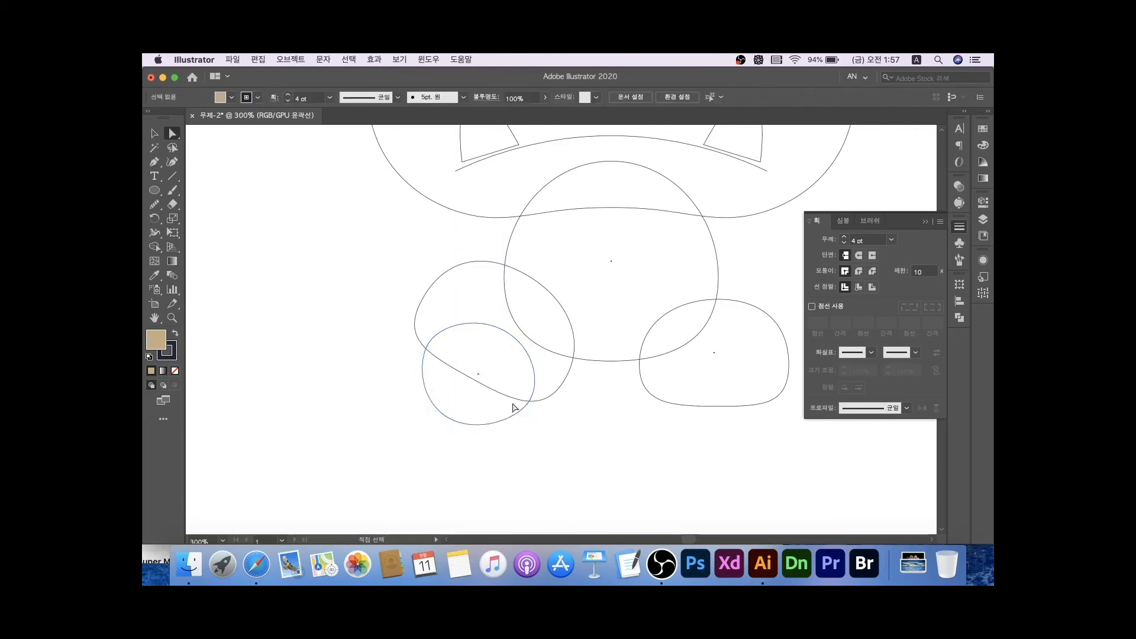
{"action": "left_click_drag", "start_coordinate": [533, 368], "coordinate": [532, 363]}
Trim the new sole to the raised foot's outline with Shape Builder and return to preview view
{"action": "mouse_move", "coordinate": [353, 332]}
{"action": "left_mouse_down"}
{"action": "mouse_move", "coordinate": [422, 360]}
{"action": "mouse_move", "coordinate": [448, 398]}
{"action": "left_mouse_up"}
{"action": "left_click", "coordinate": [154, 250]}
{"action": "key", "text": "super+y"}
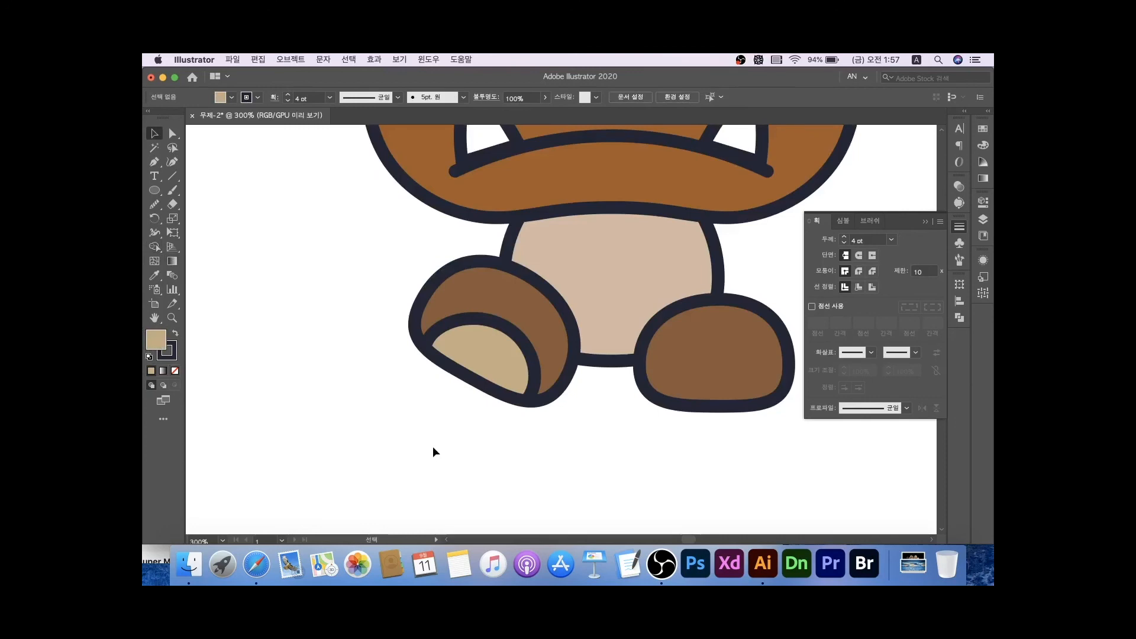
Examine the raised foot's outer path and anchor points, and compare the drawing in outline and preview views
{"action": "scroll", "coordinate": [432, 448], "scroll_direction": "down", "scroll_amount": 2}
{"action": "scroll", "coordinate": [432, 446], "scroll_direction": "up", "scroll_amount": 2}
{"action": "scroll", "coordinate": [434, 403], "scroll_direction": "down", "scroll_amount": 1}
{"action": "left_click_drag", "start_coordinate": [435, 403], "coordinate": [478, 441]}
{"action": "left_click", "coordinate": [487, 358]}
{"action": "scroll", "coordinate": [487, 358], "scroll_direction": "up", "scroll_amount": 1}
{"action": "key", "text": "a"}
{"action": "left_click", "coordinate": [449, 352]}
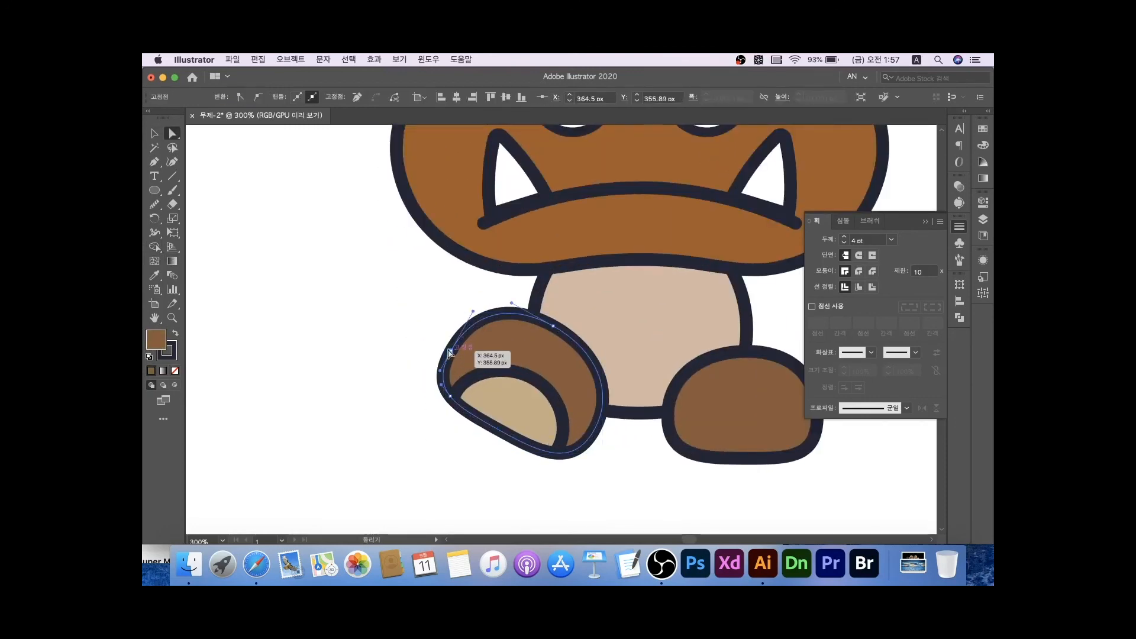
{"action": "left_click", "coordinate": [405, 400]}
{"action": "scroll", "coordinate": [426, 431], "scroll_direction": "down", "scroll_amount": 2}
{"action": "key", "text": "super+y"}
{"action": "key", "text": "super+y"}
{"action": "left_click_drag", "start_coordinate": [431, 439], "coordinate": [459, 447]}
{"action": "scroll", "coordinate": [450, 457], "scroll_direction": "down", "scroll_amount": 1}
{"action": "scroll", "coordinate": [459, 447], "scroll_direction": "up", "scroll_amount": 1}
Collapse the stroke settings, hide all panels and center the finished character in view
{"action": "left_click", "coordinate": [926, 222]}
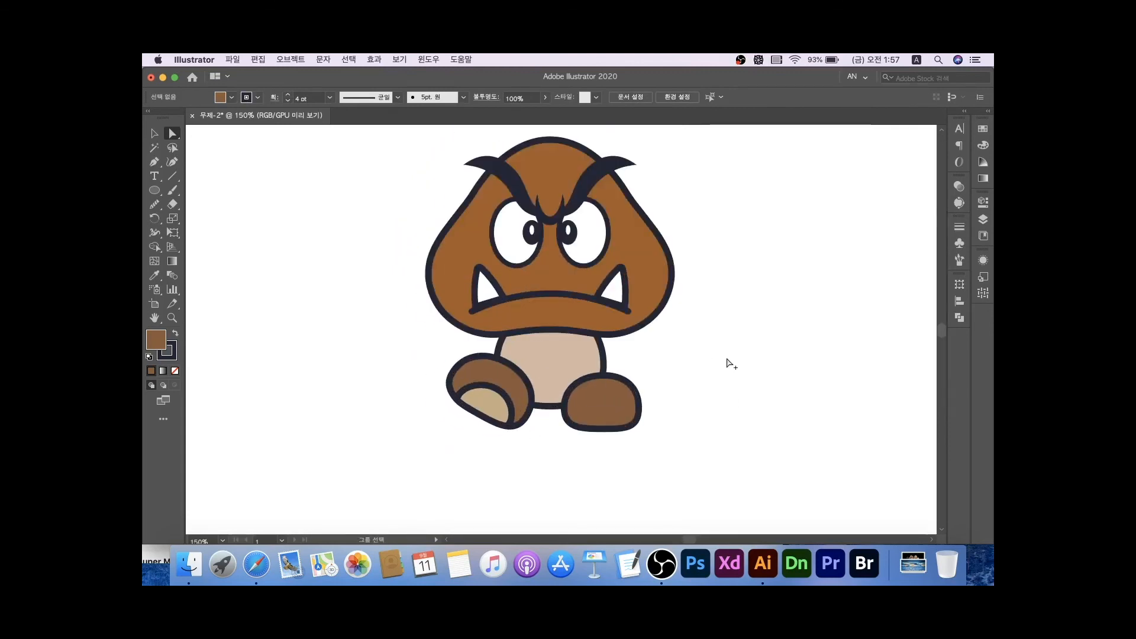
{"action": "scroll", "coordinate": [722, 373], "scroll_direction": "down", "scroll_amount": 1}
{"action": "key", "text": "Tab"}
{"action": "scroll", "coordinate": [710, 375], "scroll_direction": "up", "scroll_amount": 1}
{"action": "left_click_drag", "start_coordinate": [727, 399], "coordinate": [701, 397]}
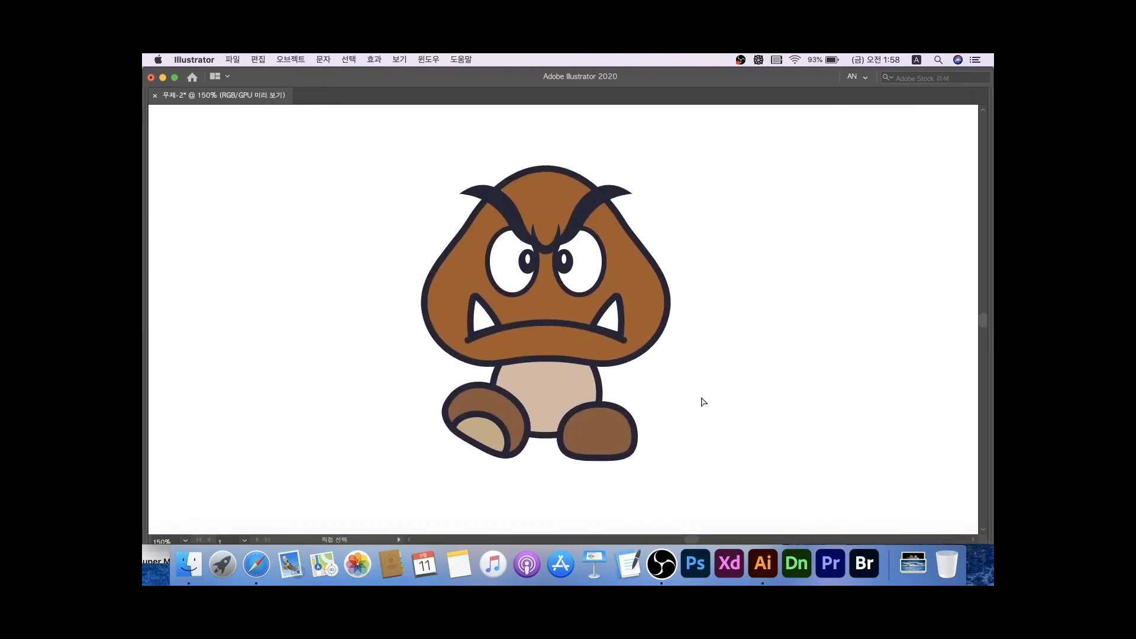